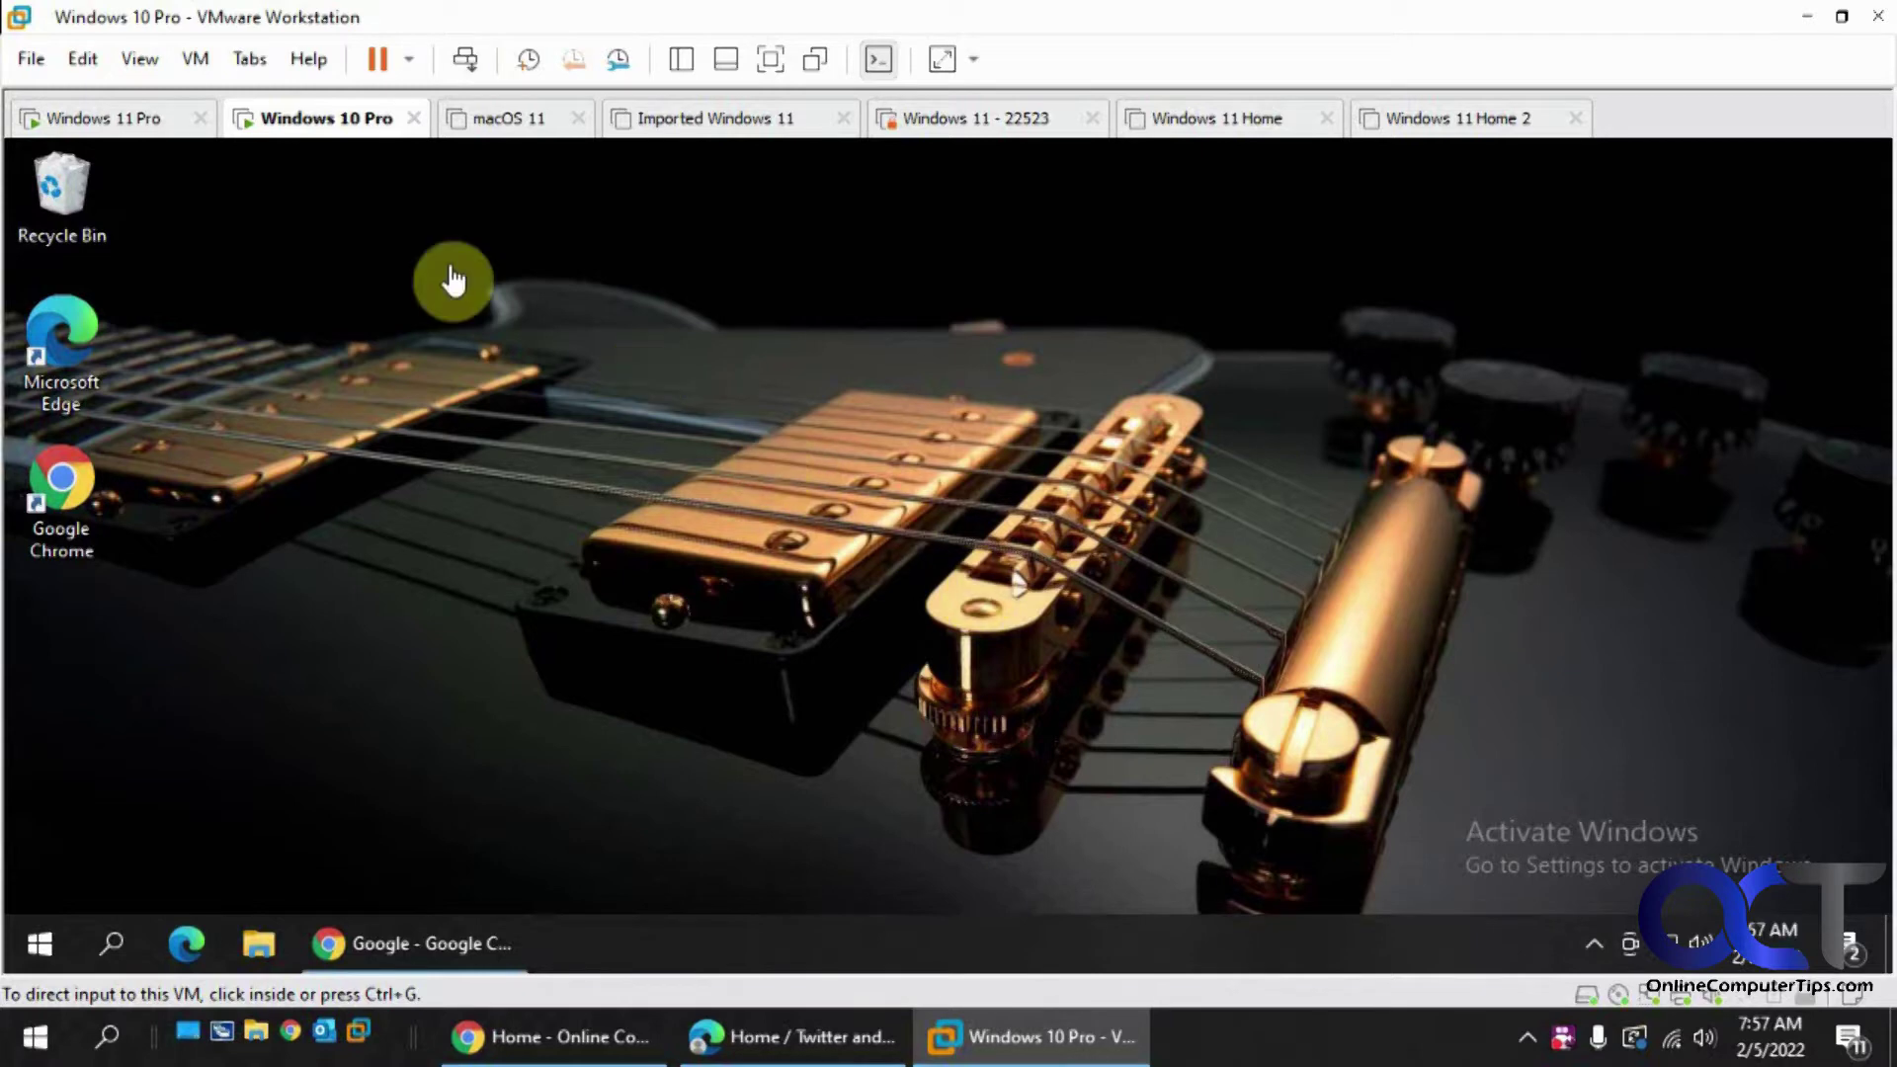
- Select the Windows 11 Pro tab in VMware Workstation to show that VM's running desktop
click(135, 125)
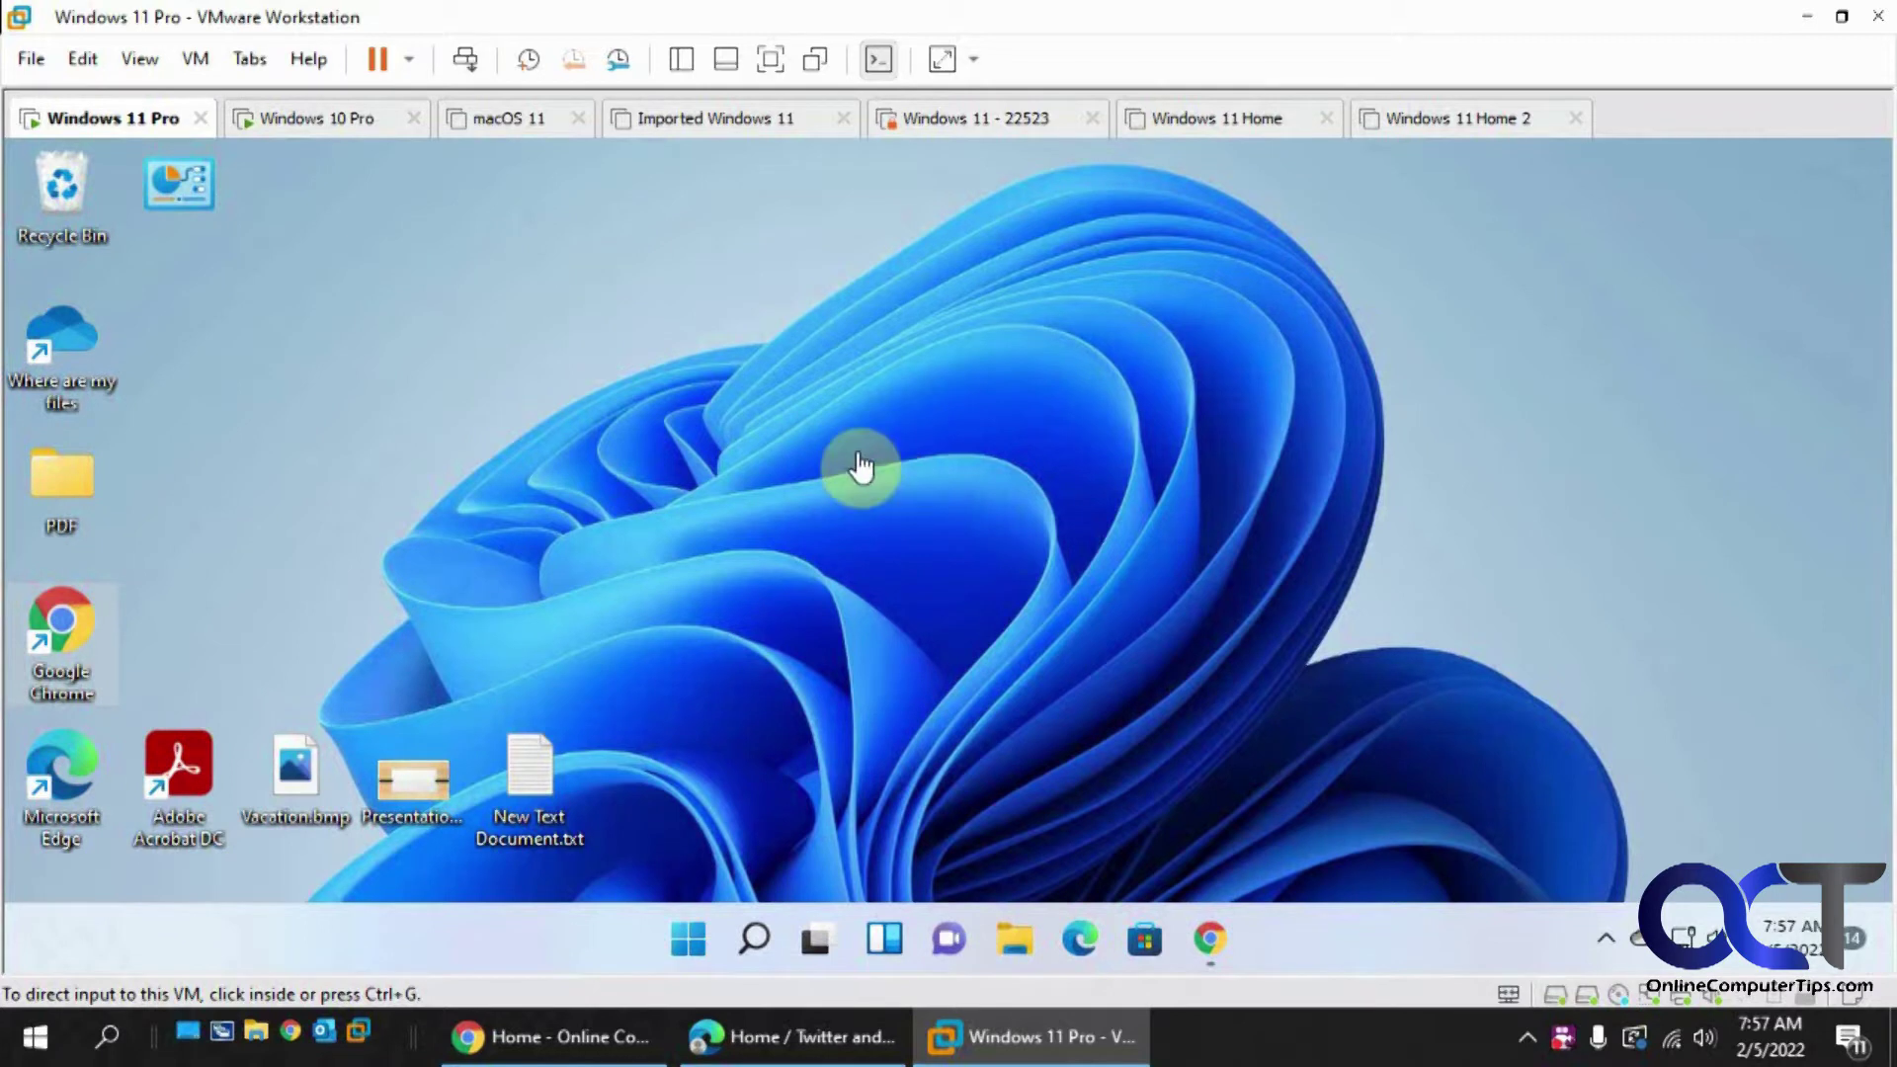
- In the Windows 11 VM, search Google for 'chrome remote desktop' and open its Set up remote access section
click(1212, 940)
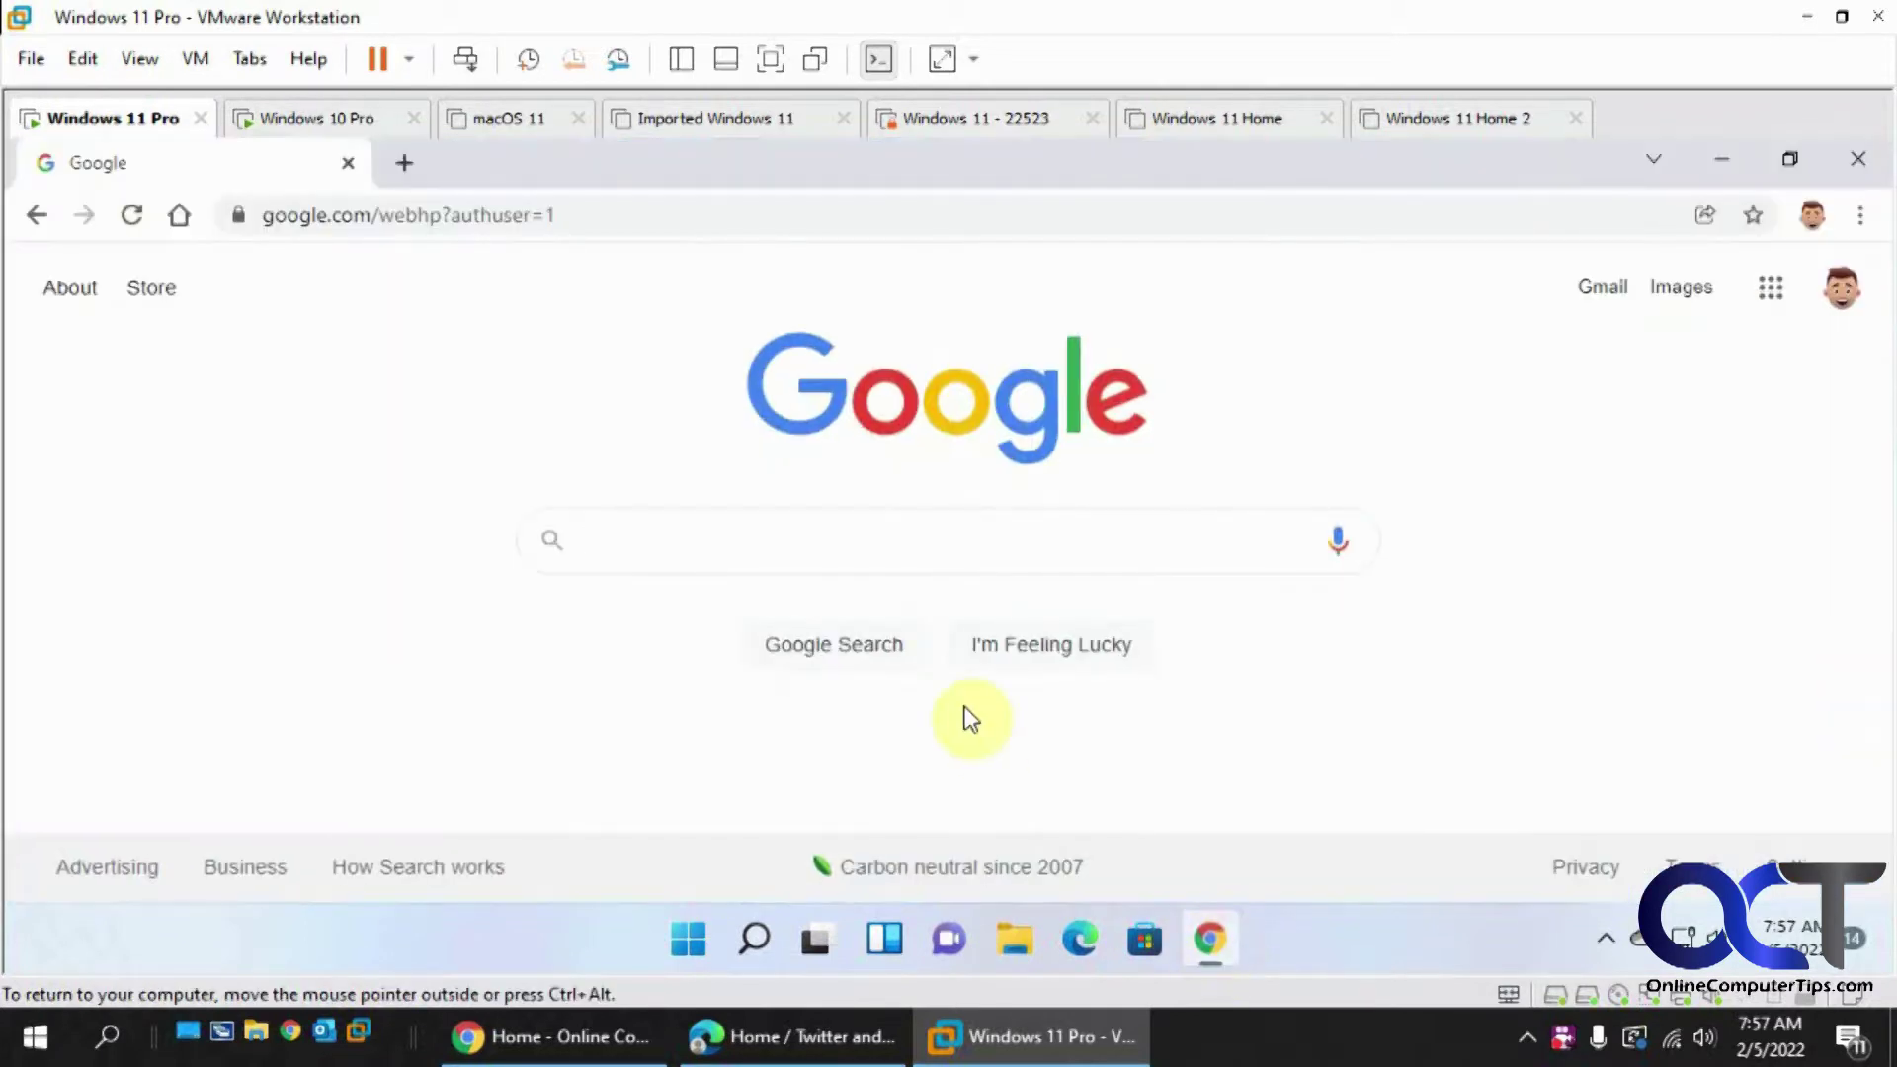
text(chrome remo)
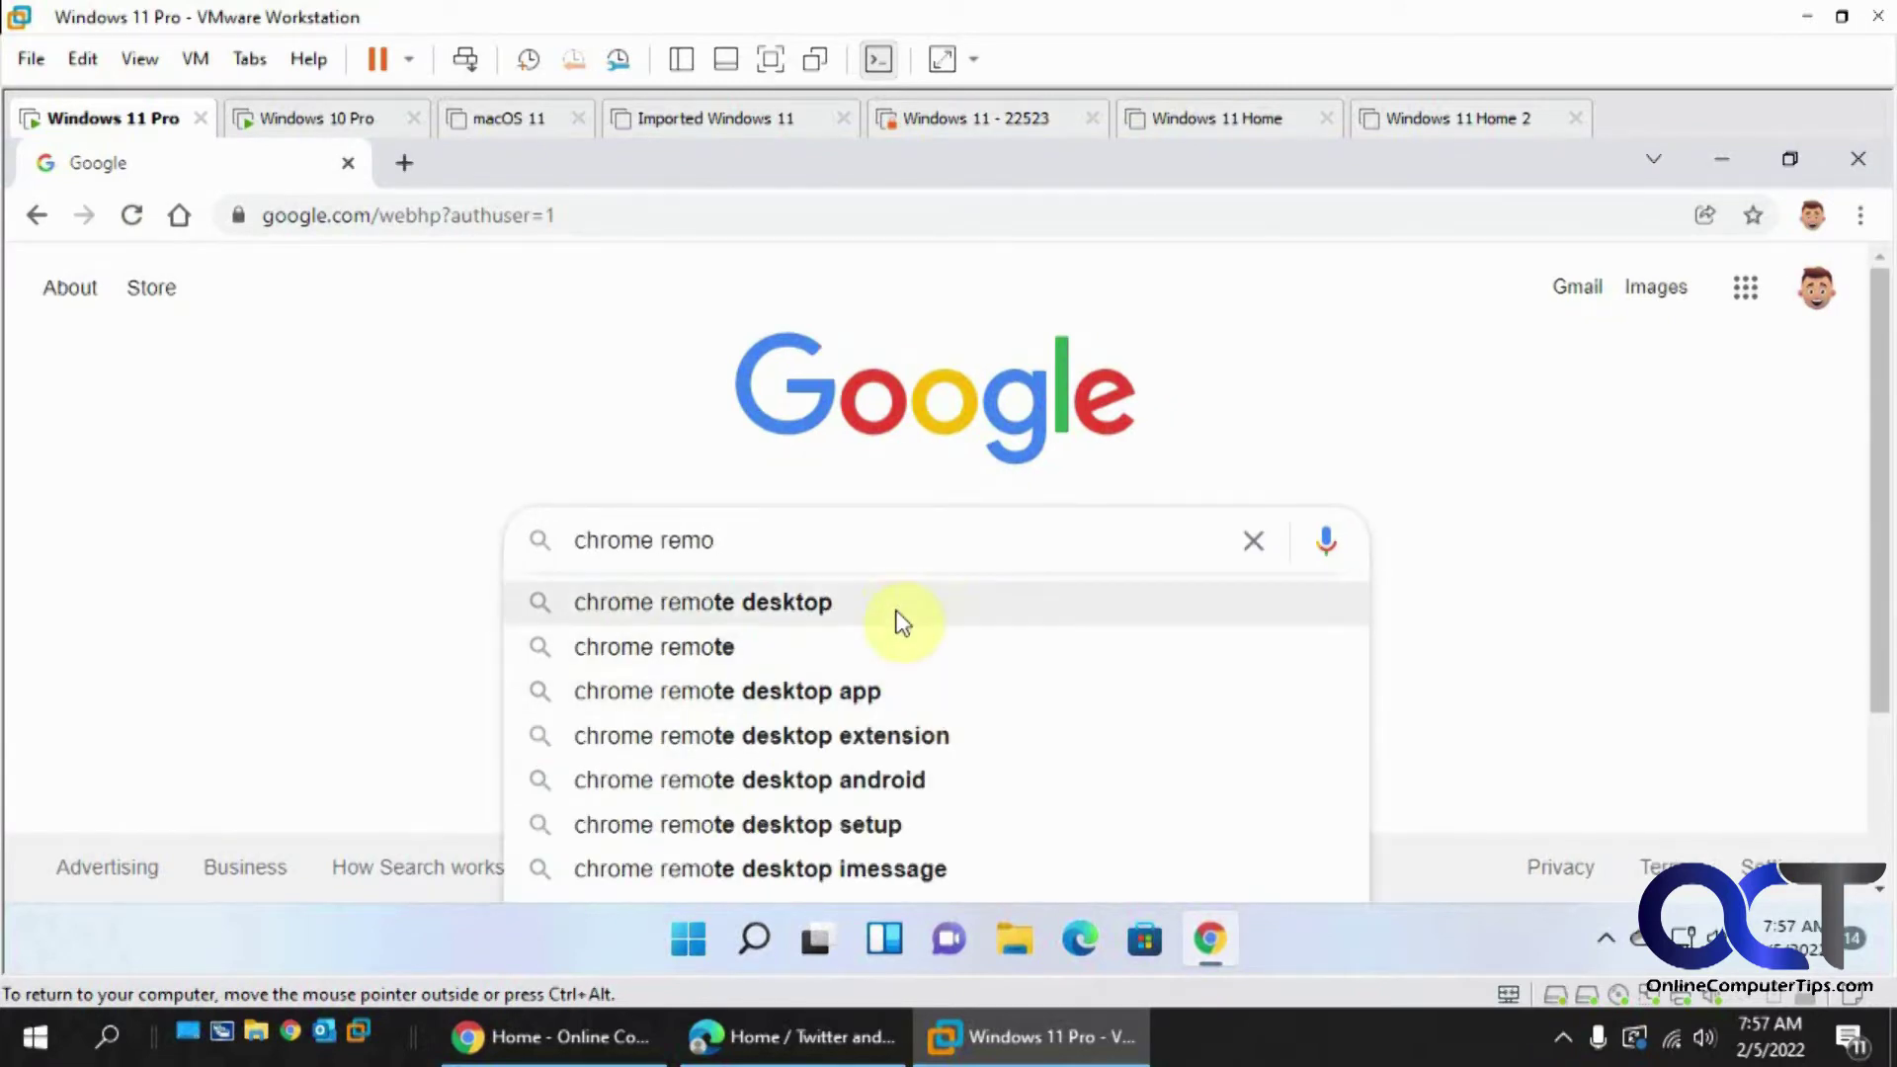
click(895, 614)
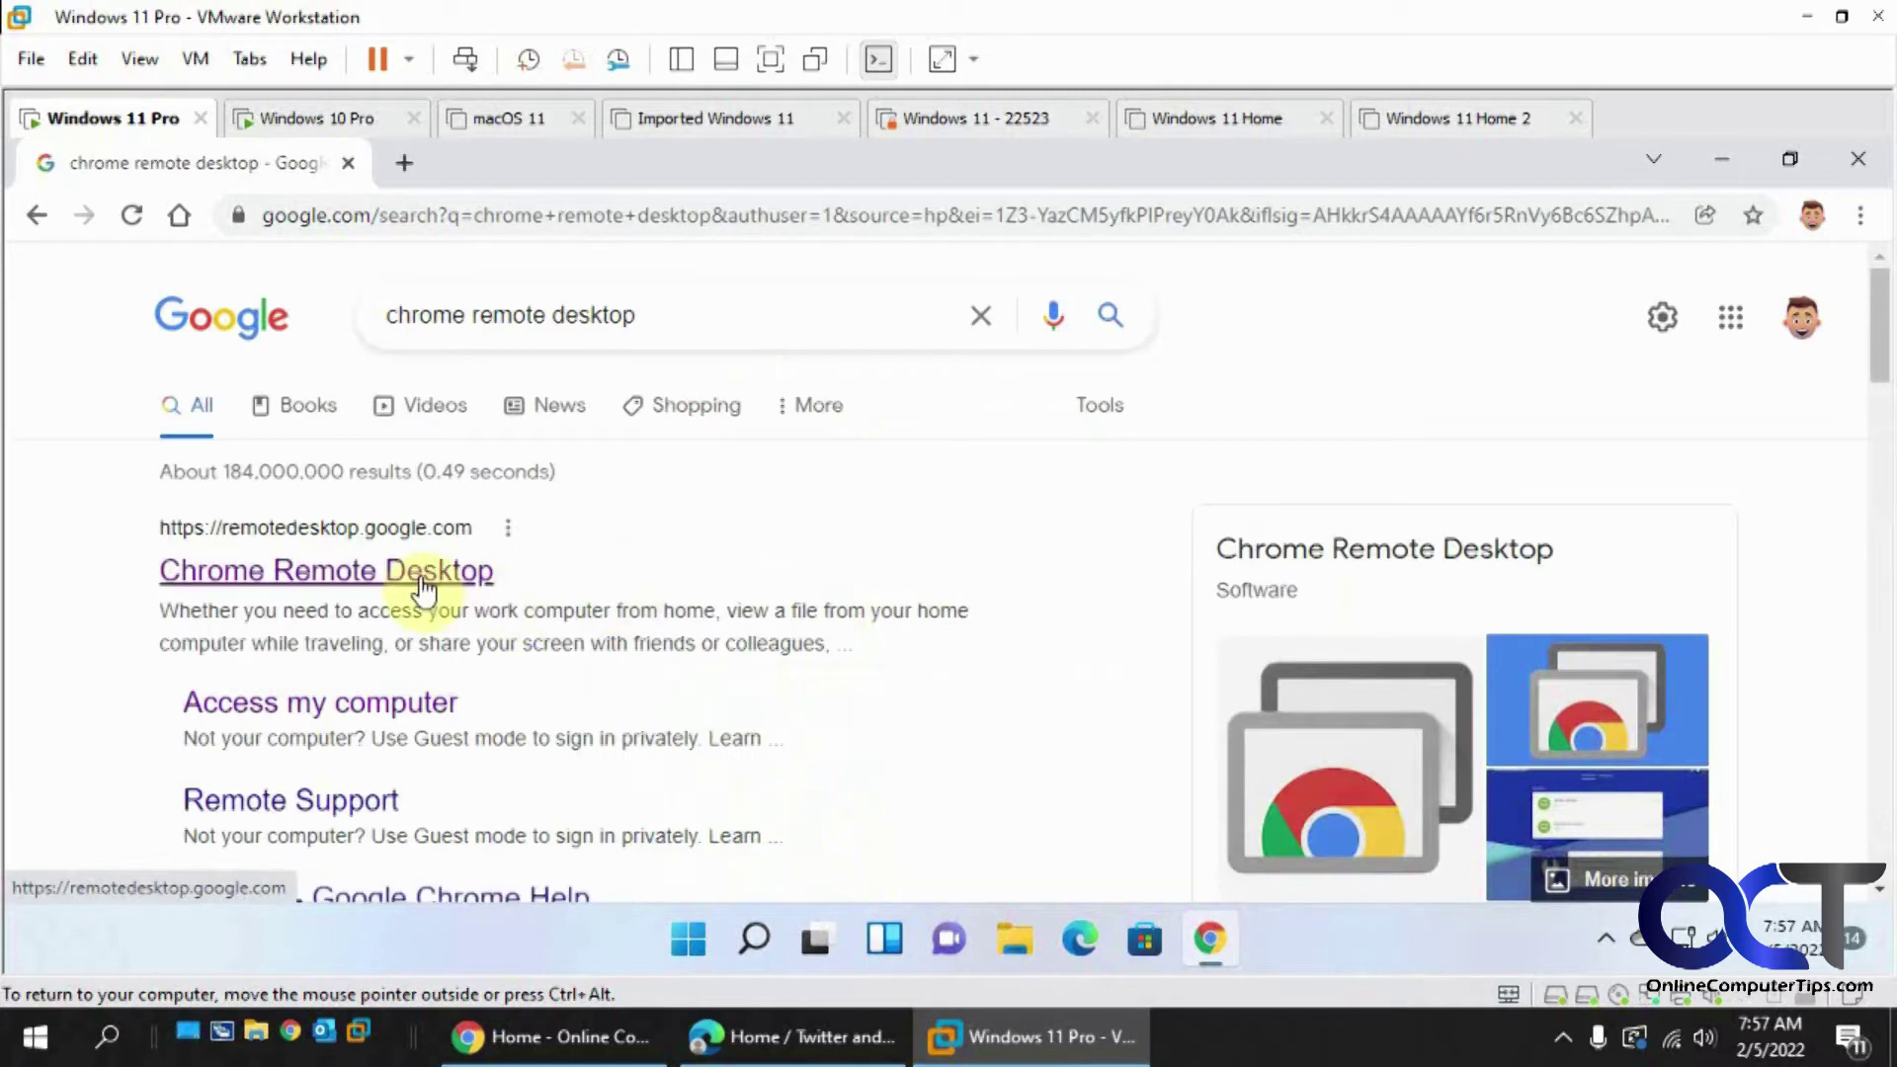
click(421, 576)
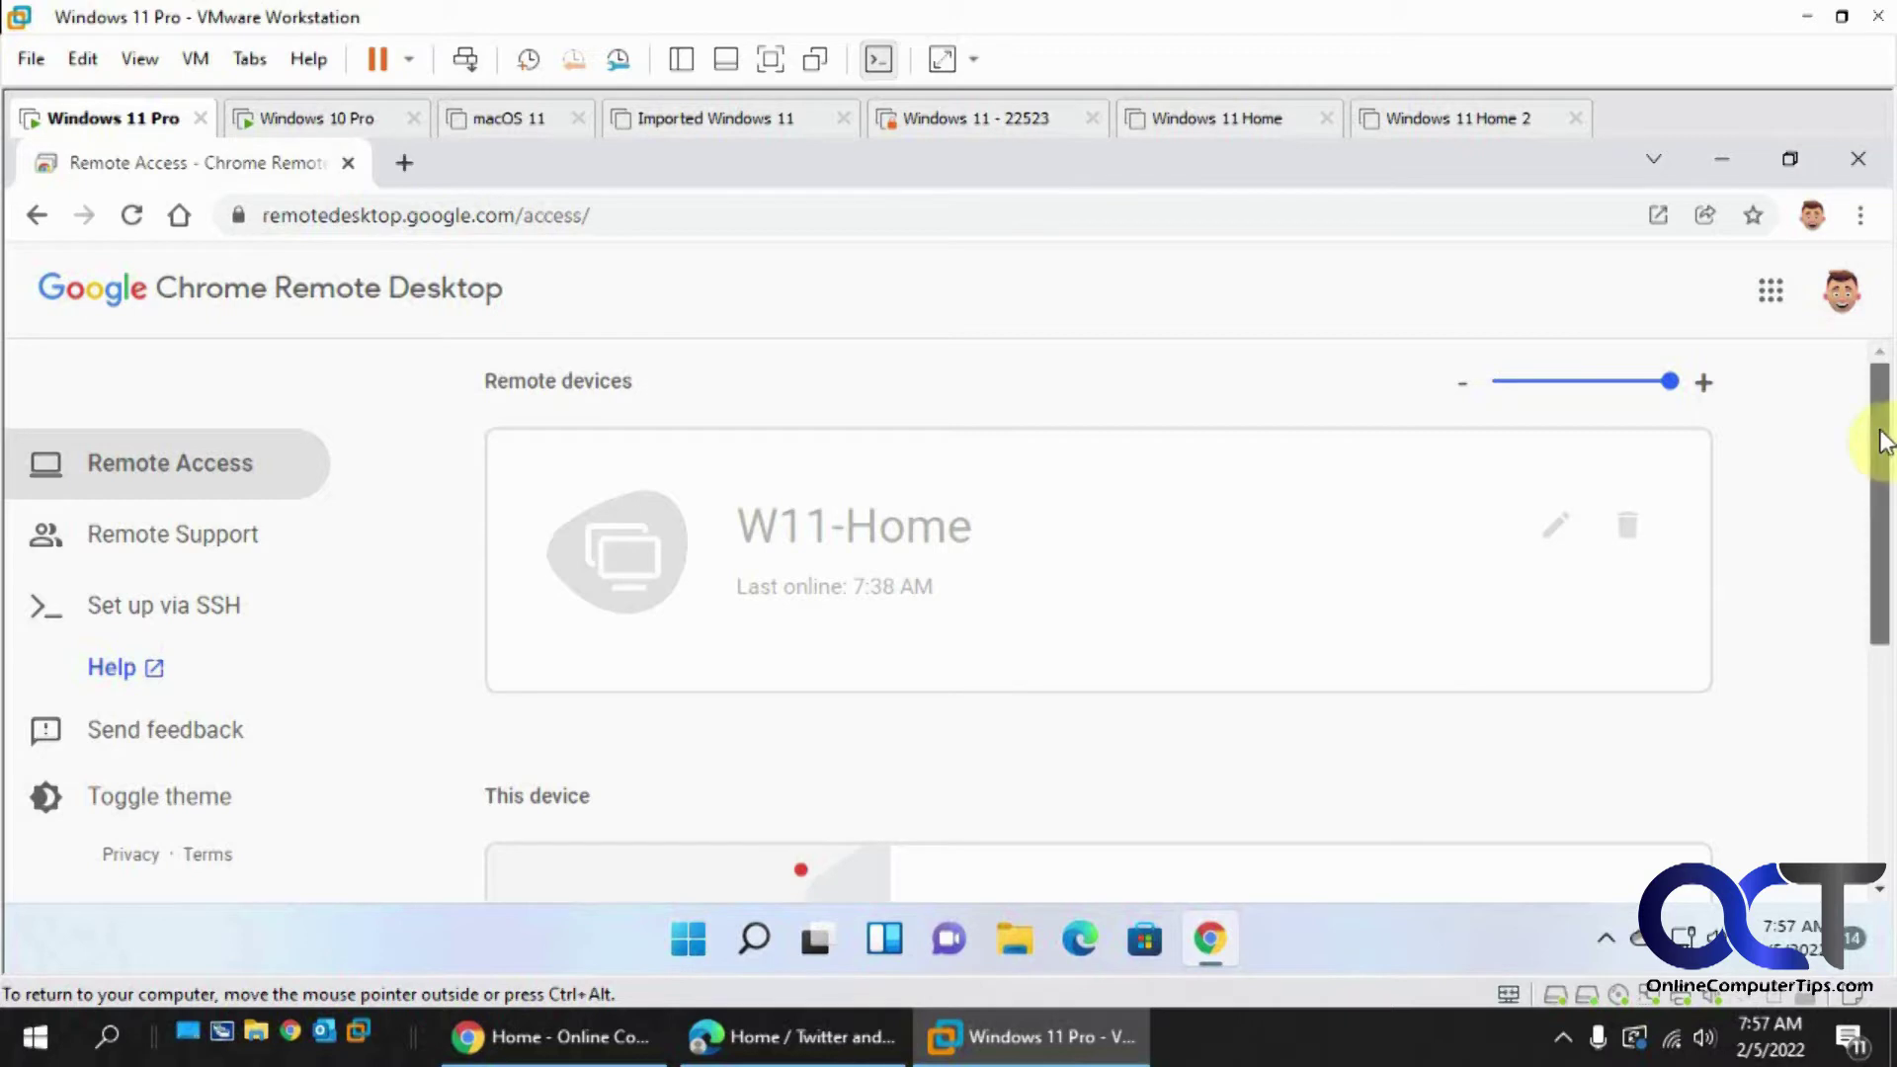
drag(1882, 442, 1887, 648)
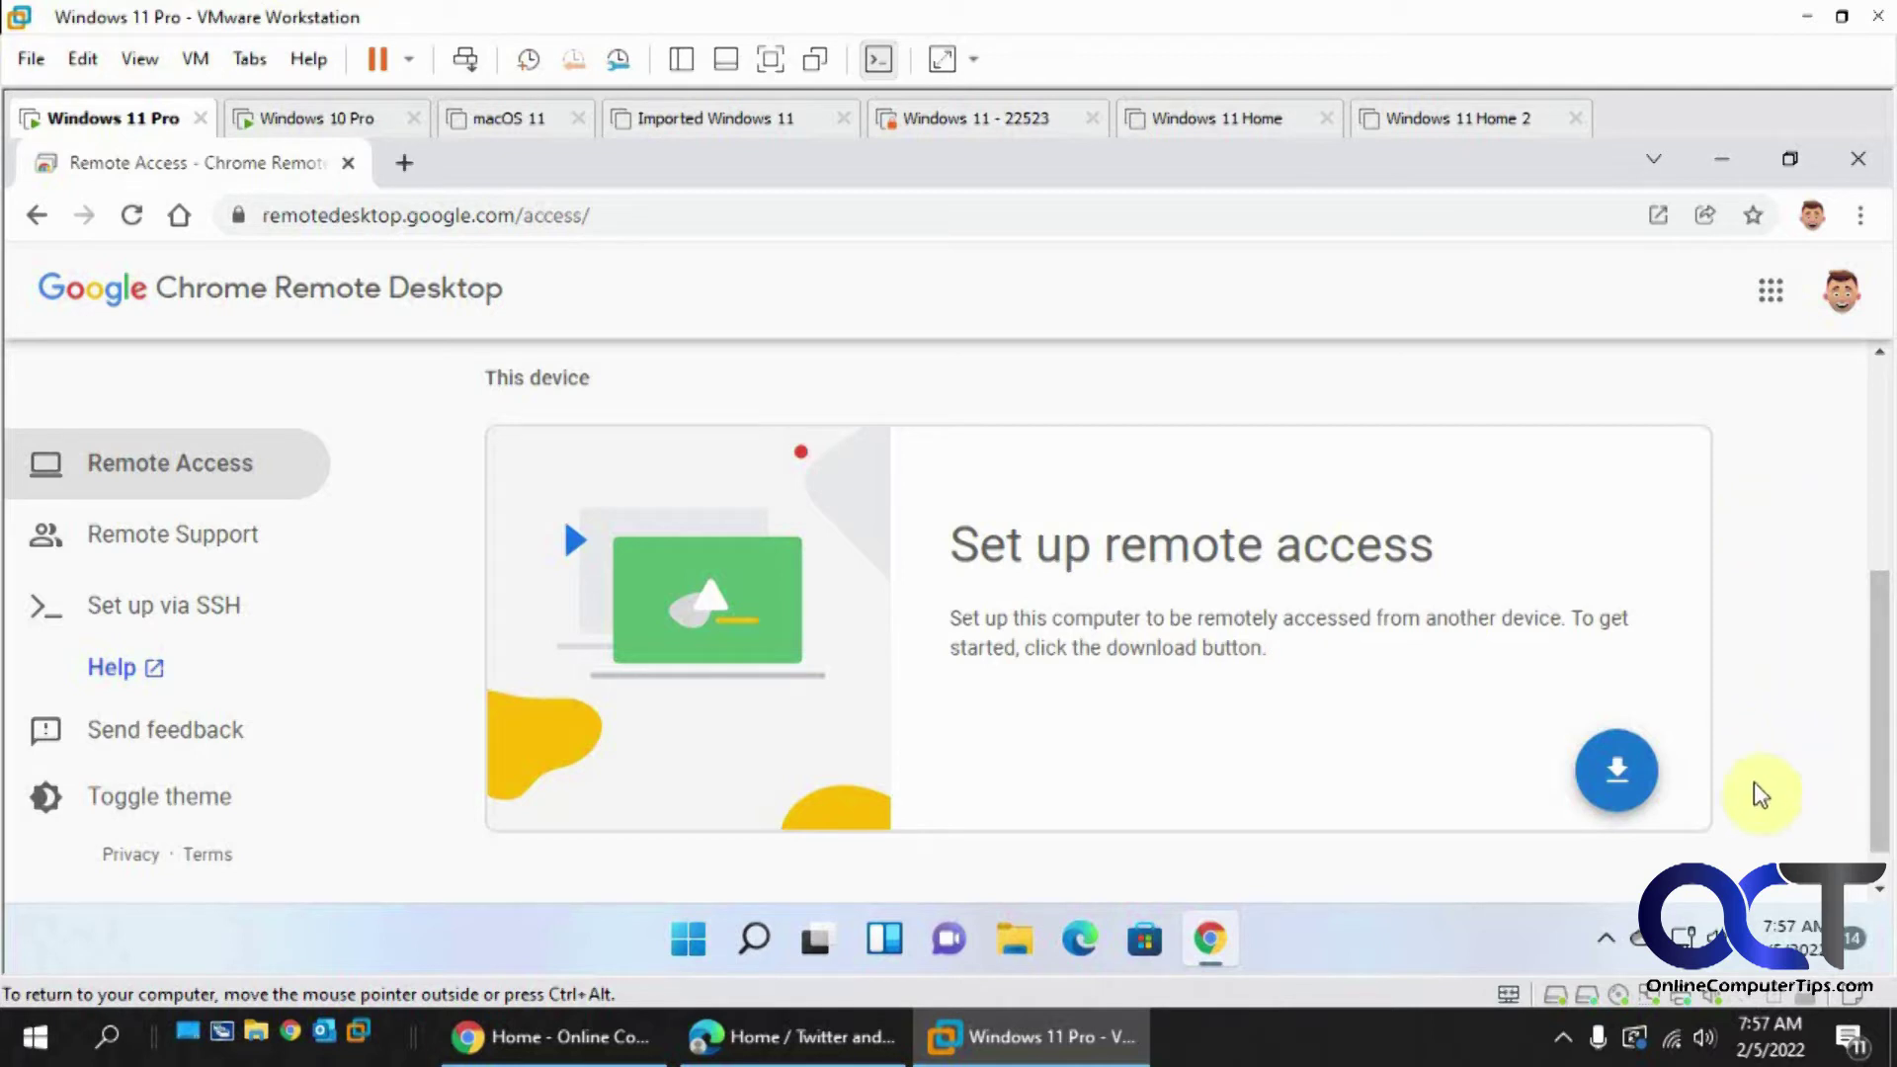
- Start the remote access download and add the Chrome Remote Desktop extension from the Web Store
click(1629, 785)
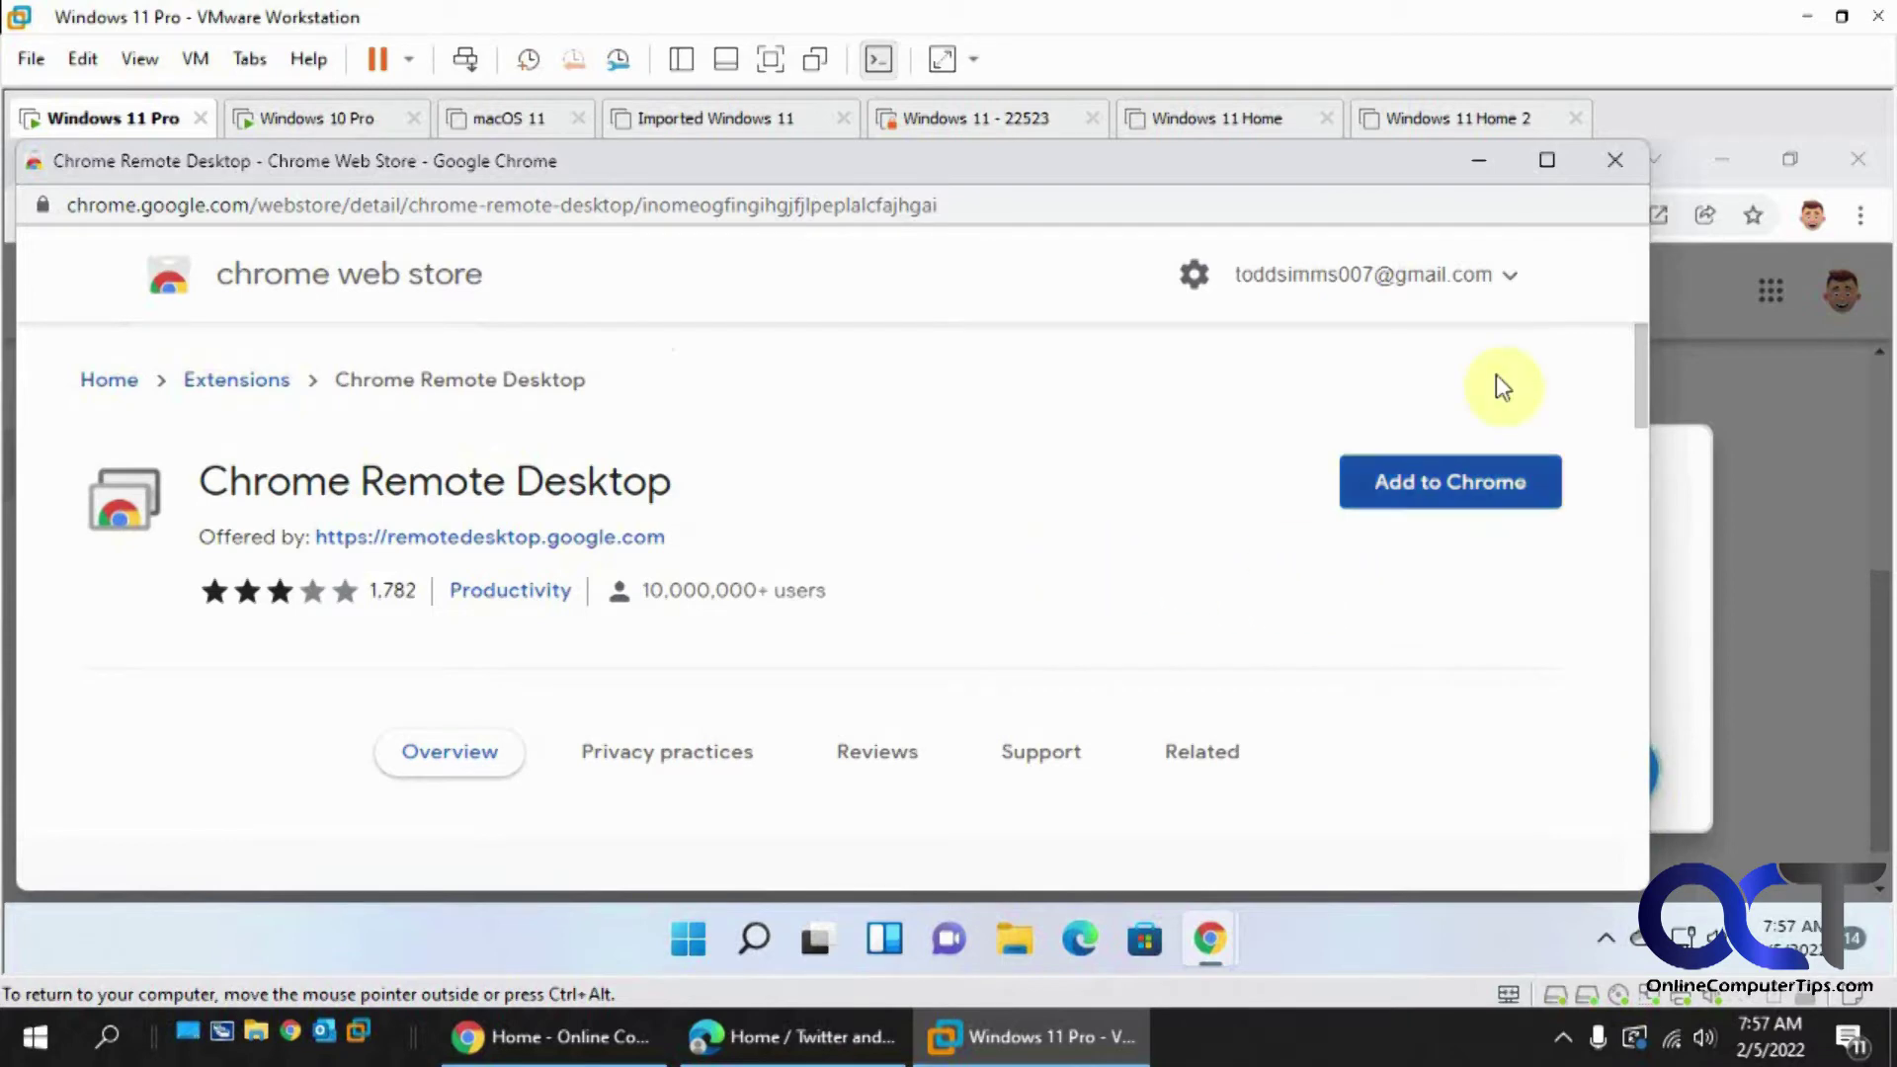
mouse_move(1388, 176)
mouse_down()
mouse_move(1433, 915)
mouse_move(1413, 477)
mouse_move(1440, 143)
mouse_move(1420, 189)
mouse_up()
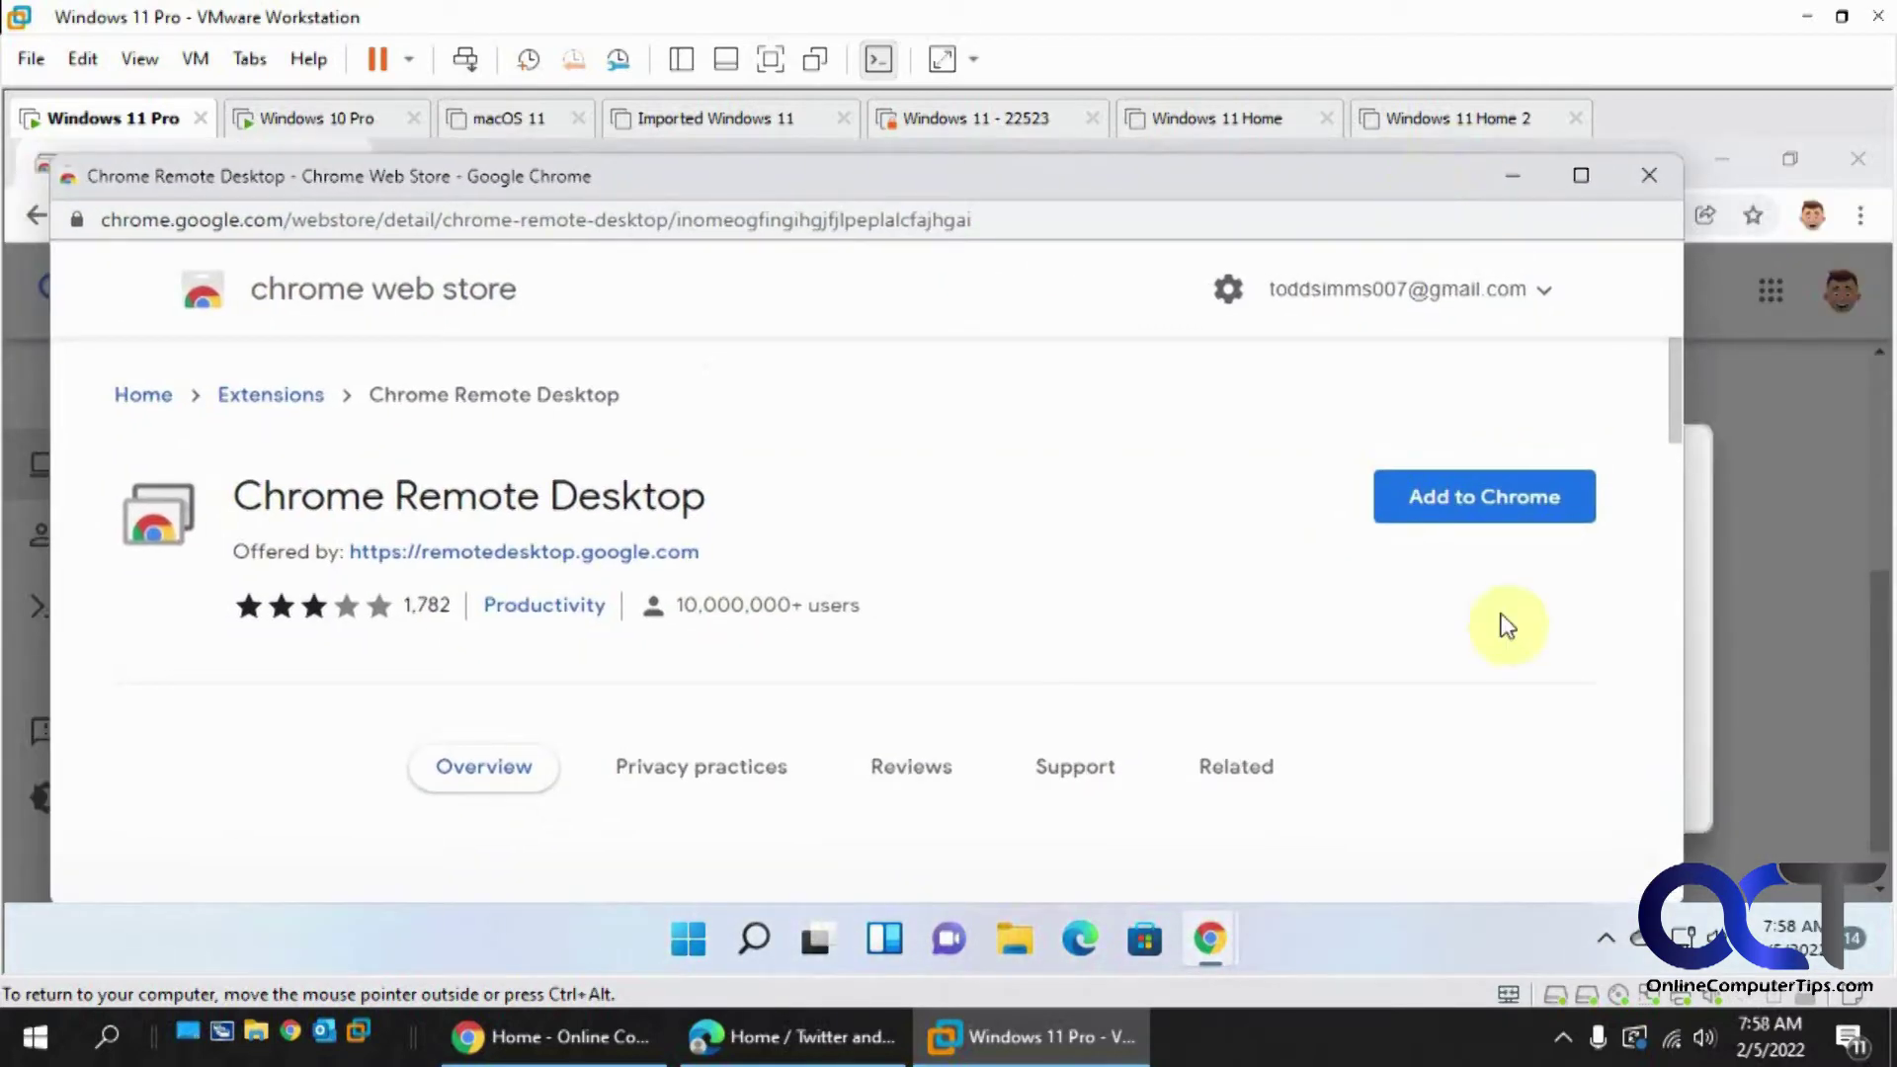
click(1500, 512)
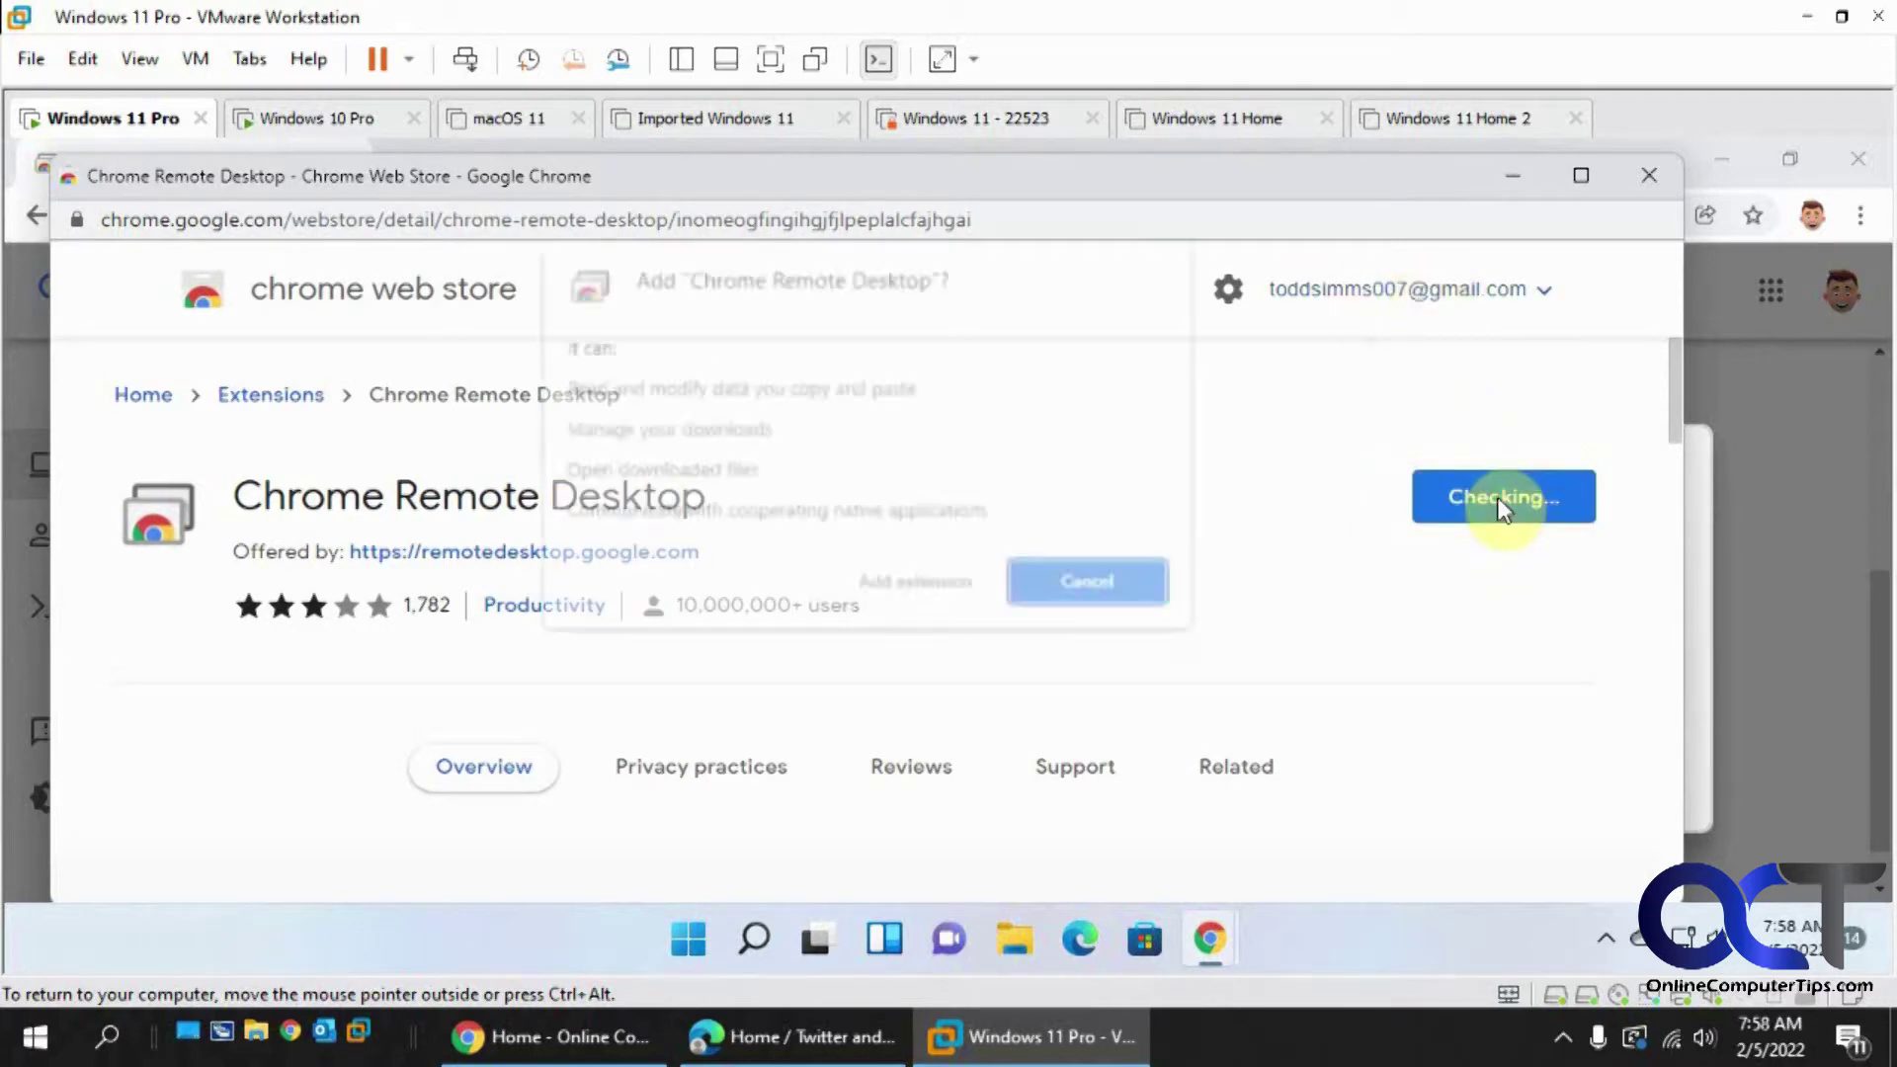
click(954, 591)
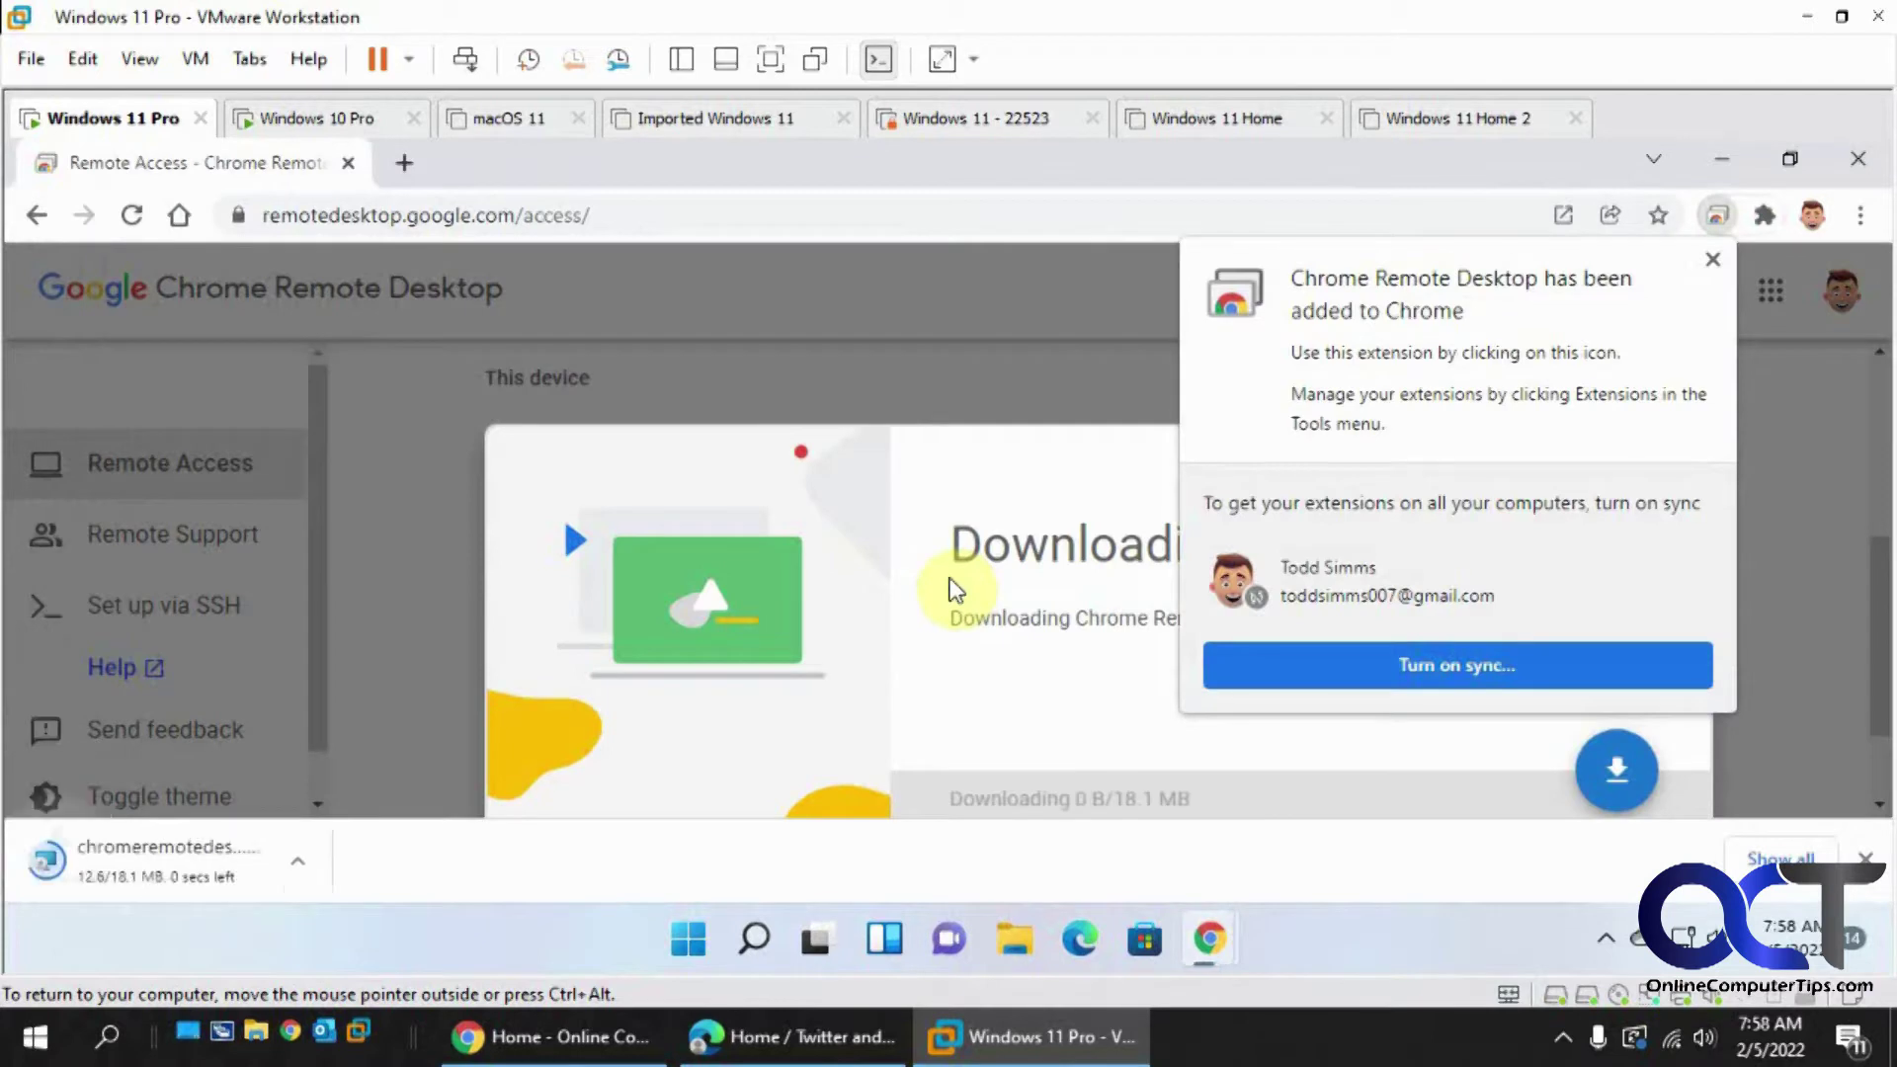
click(1711, 260)
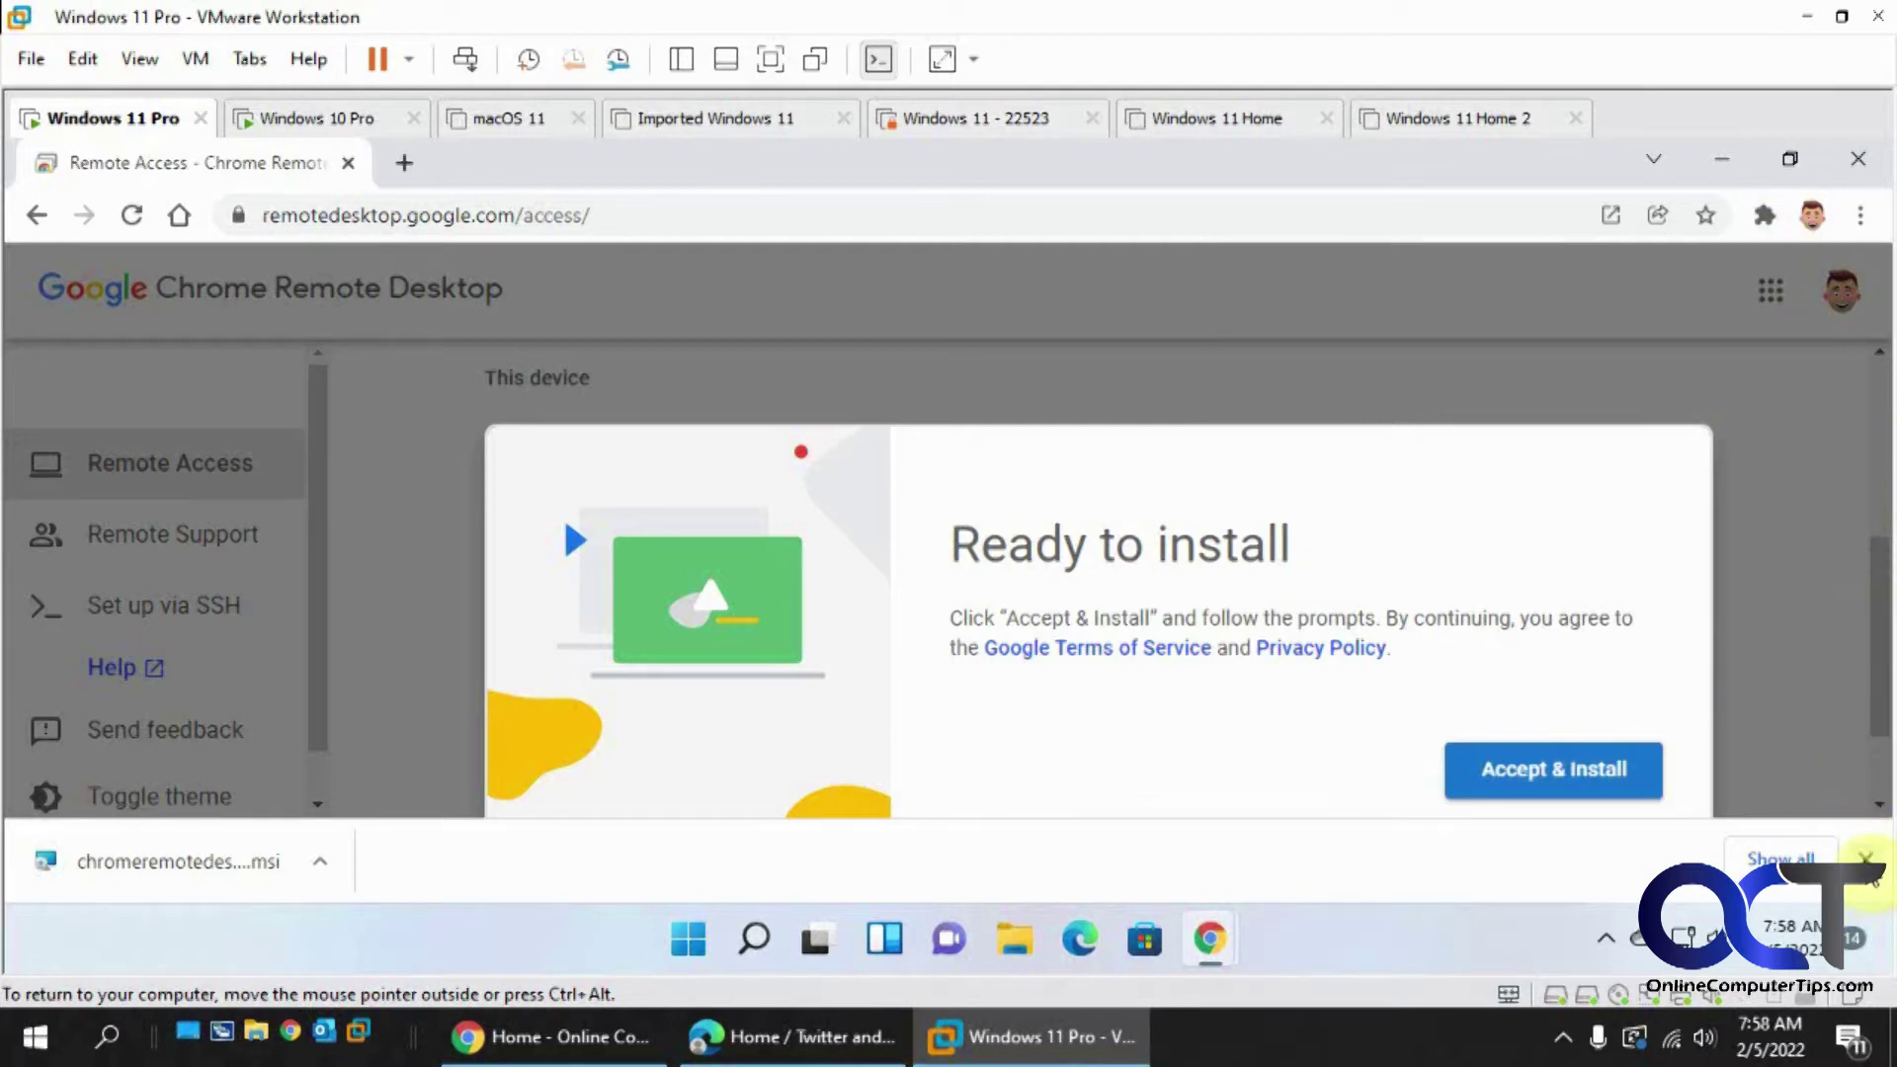
- Check the Extensions menu for the newly installed Chrome Remote Desktop extension
click(1766, 216)
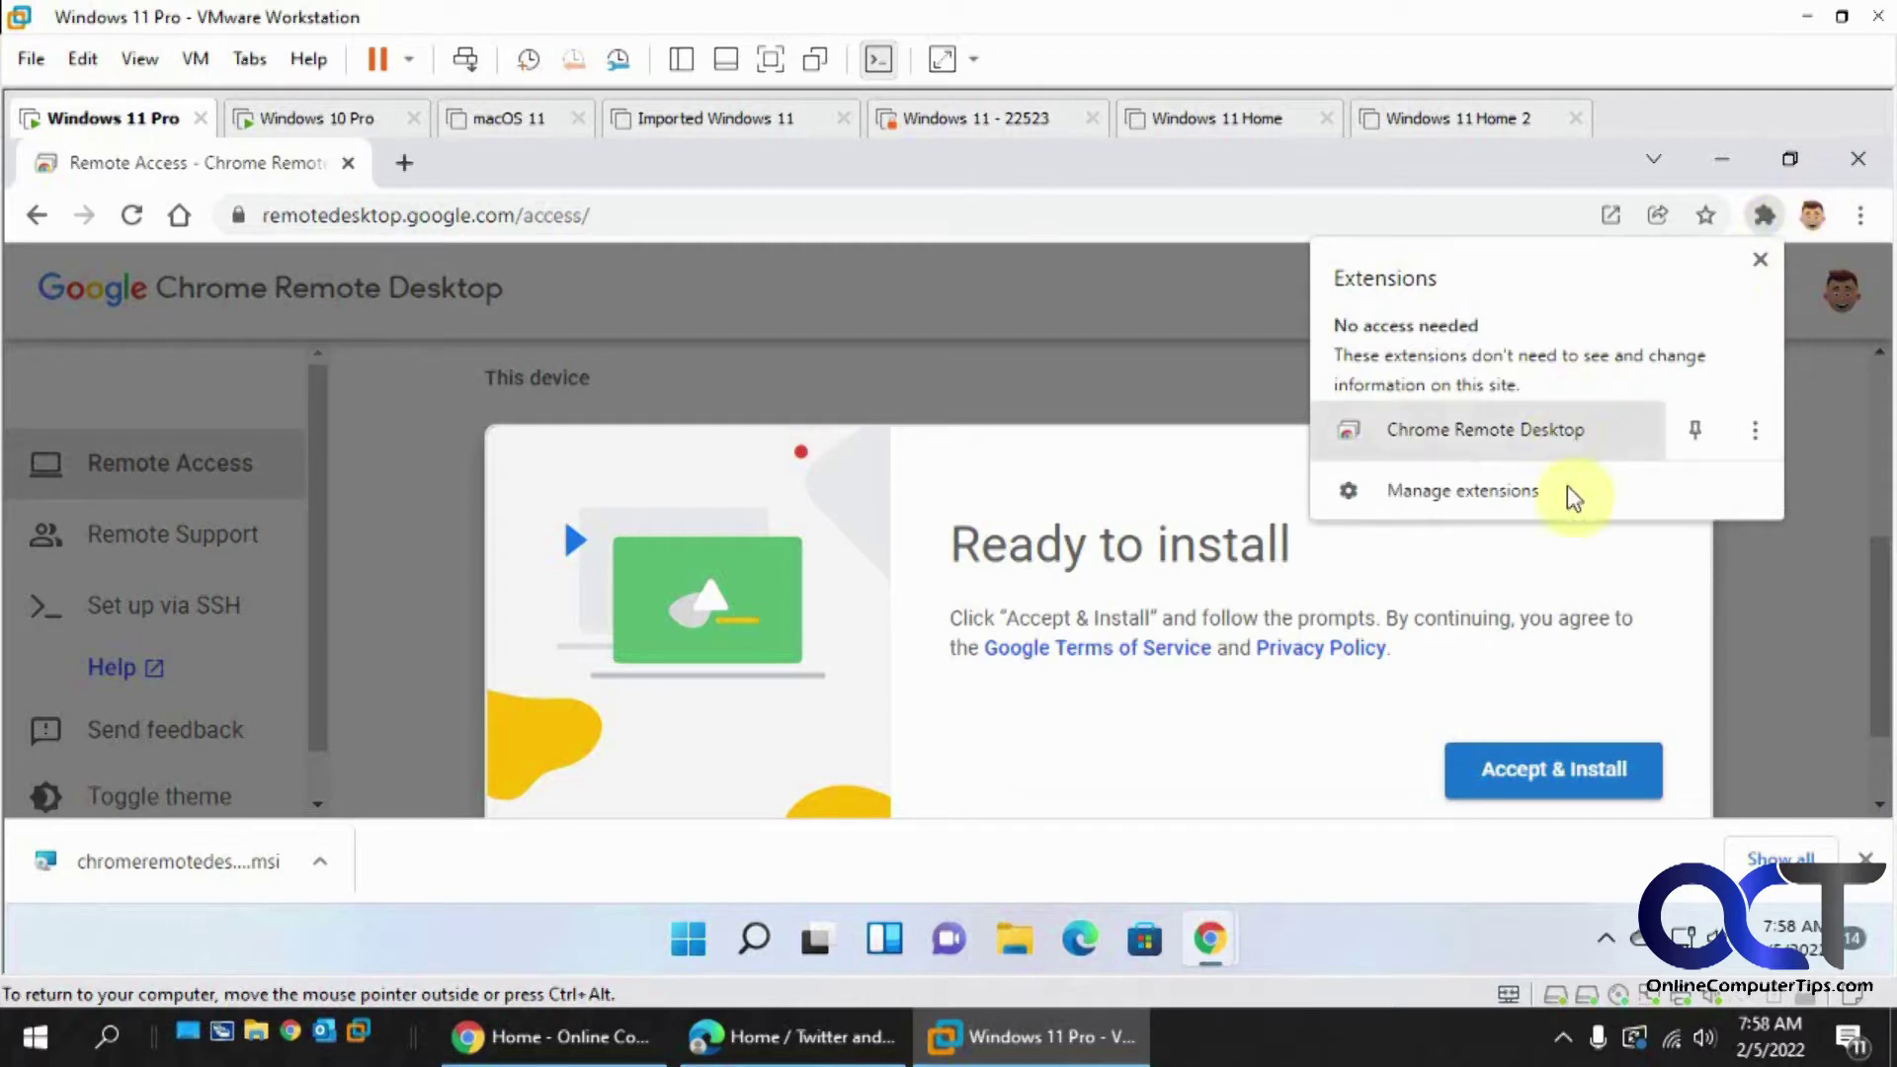
click(1569, 595)
scroll(1462, 576, down, 2)
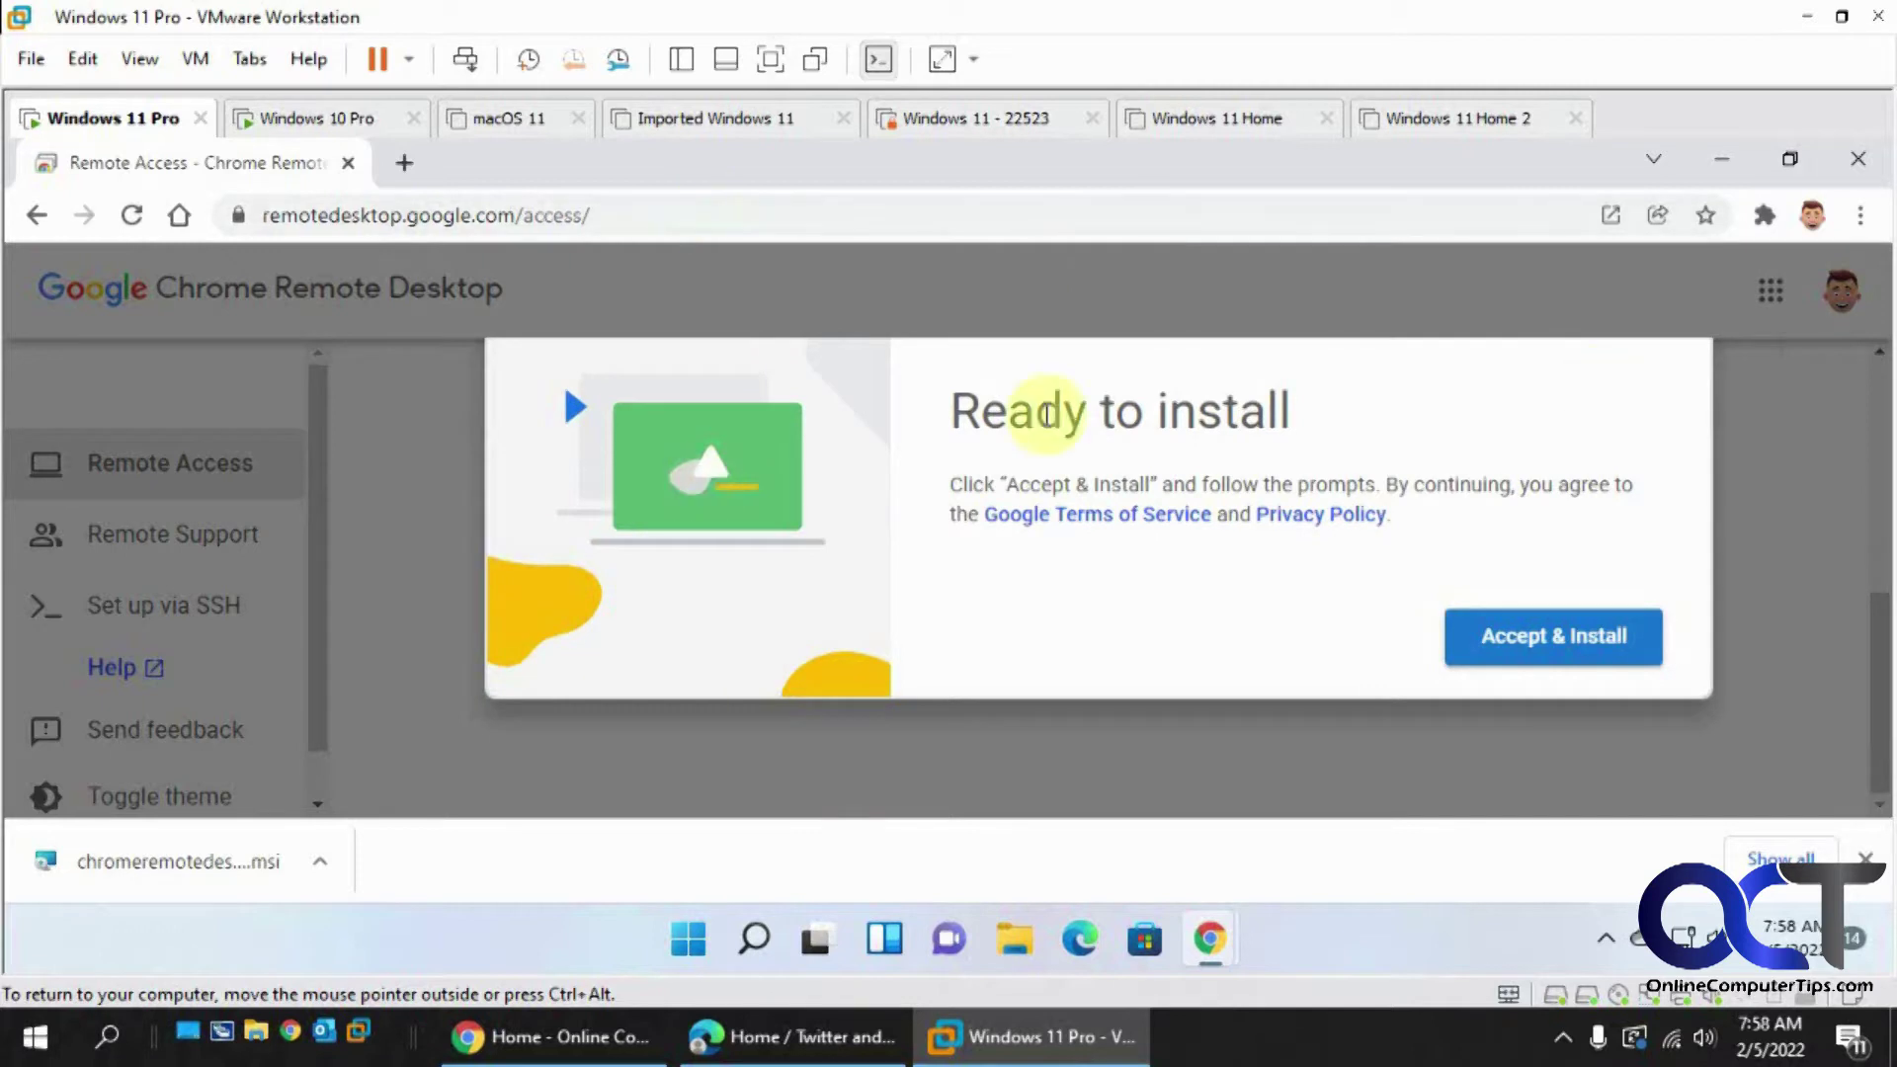
click(1765, 217)
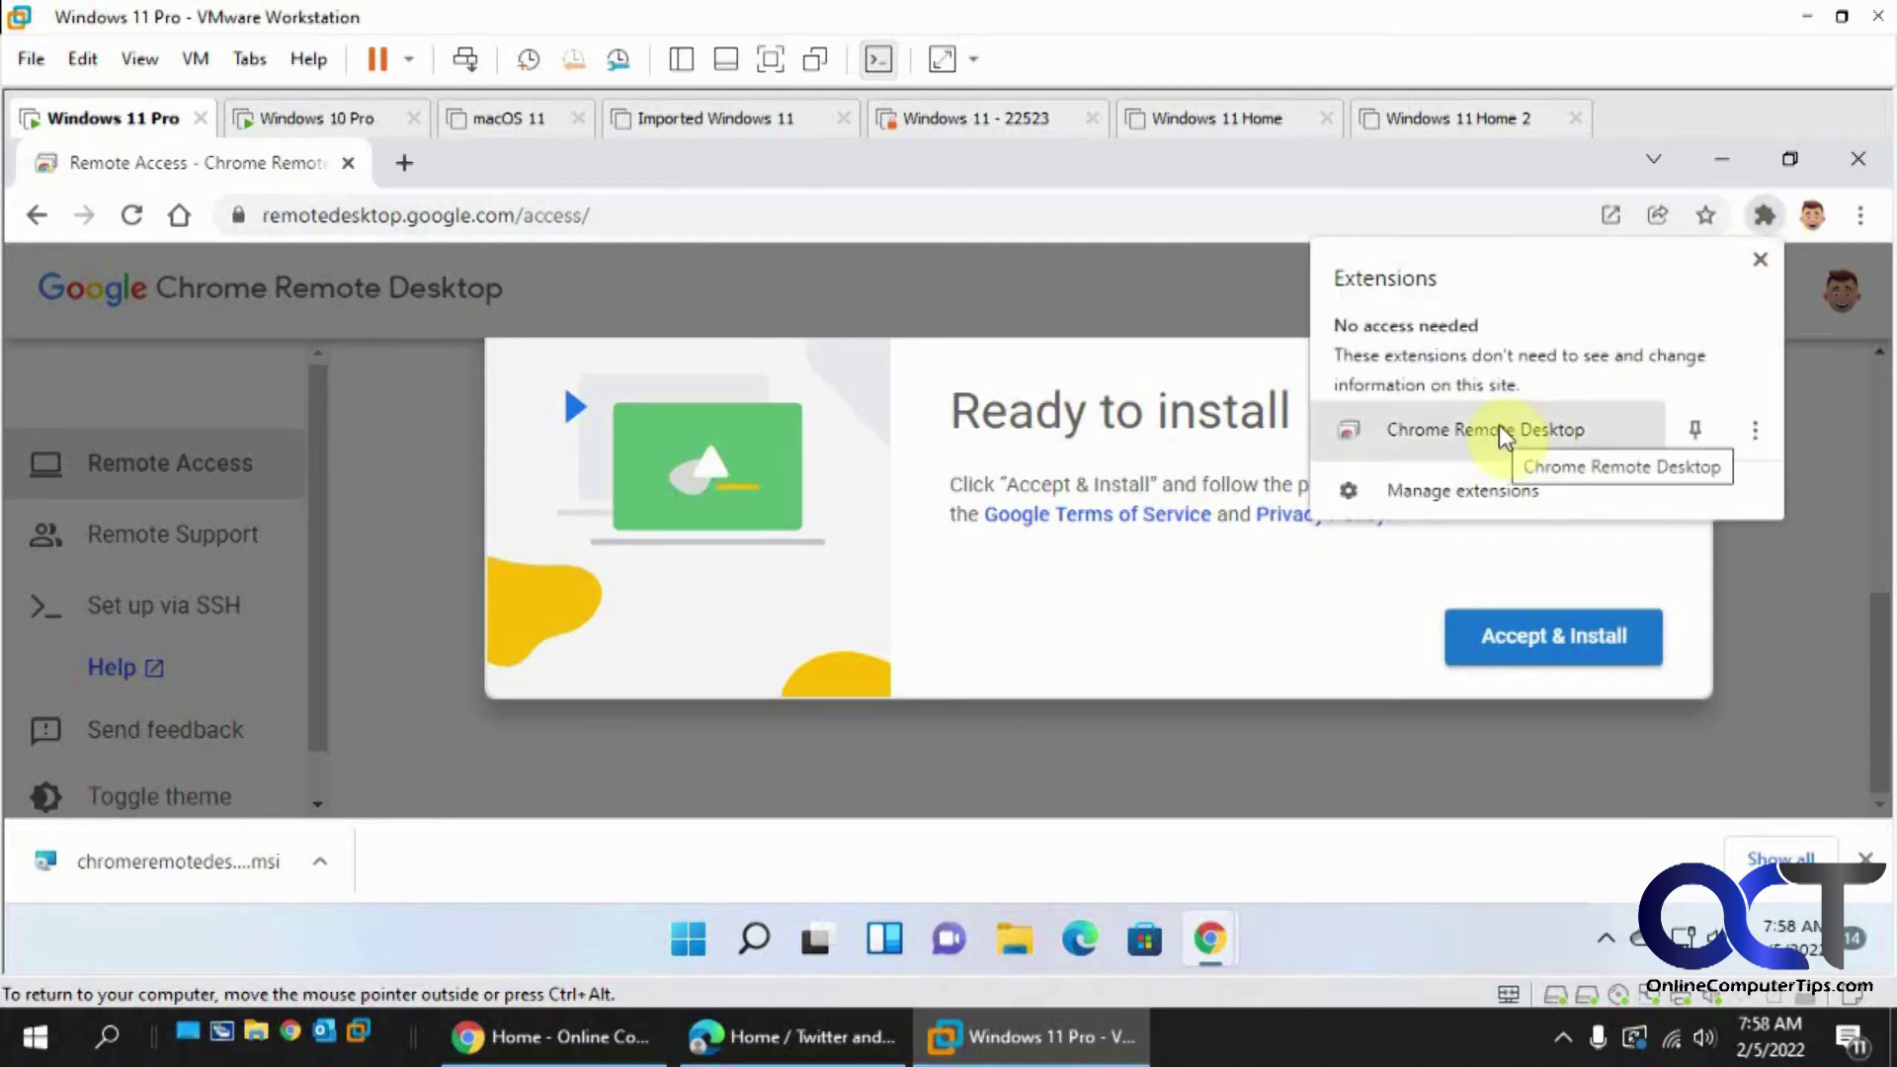
click(1339, 578)
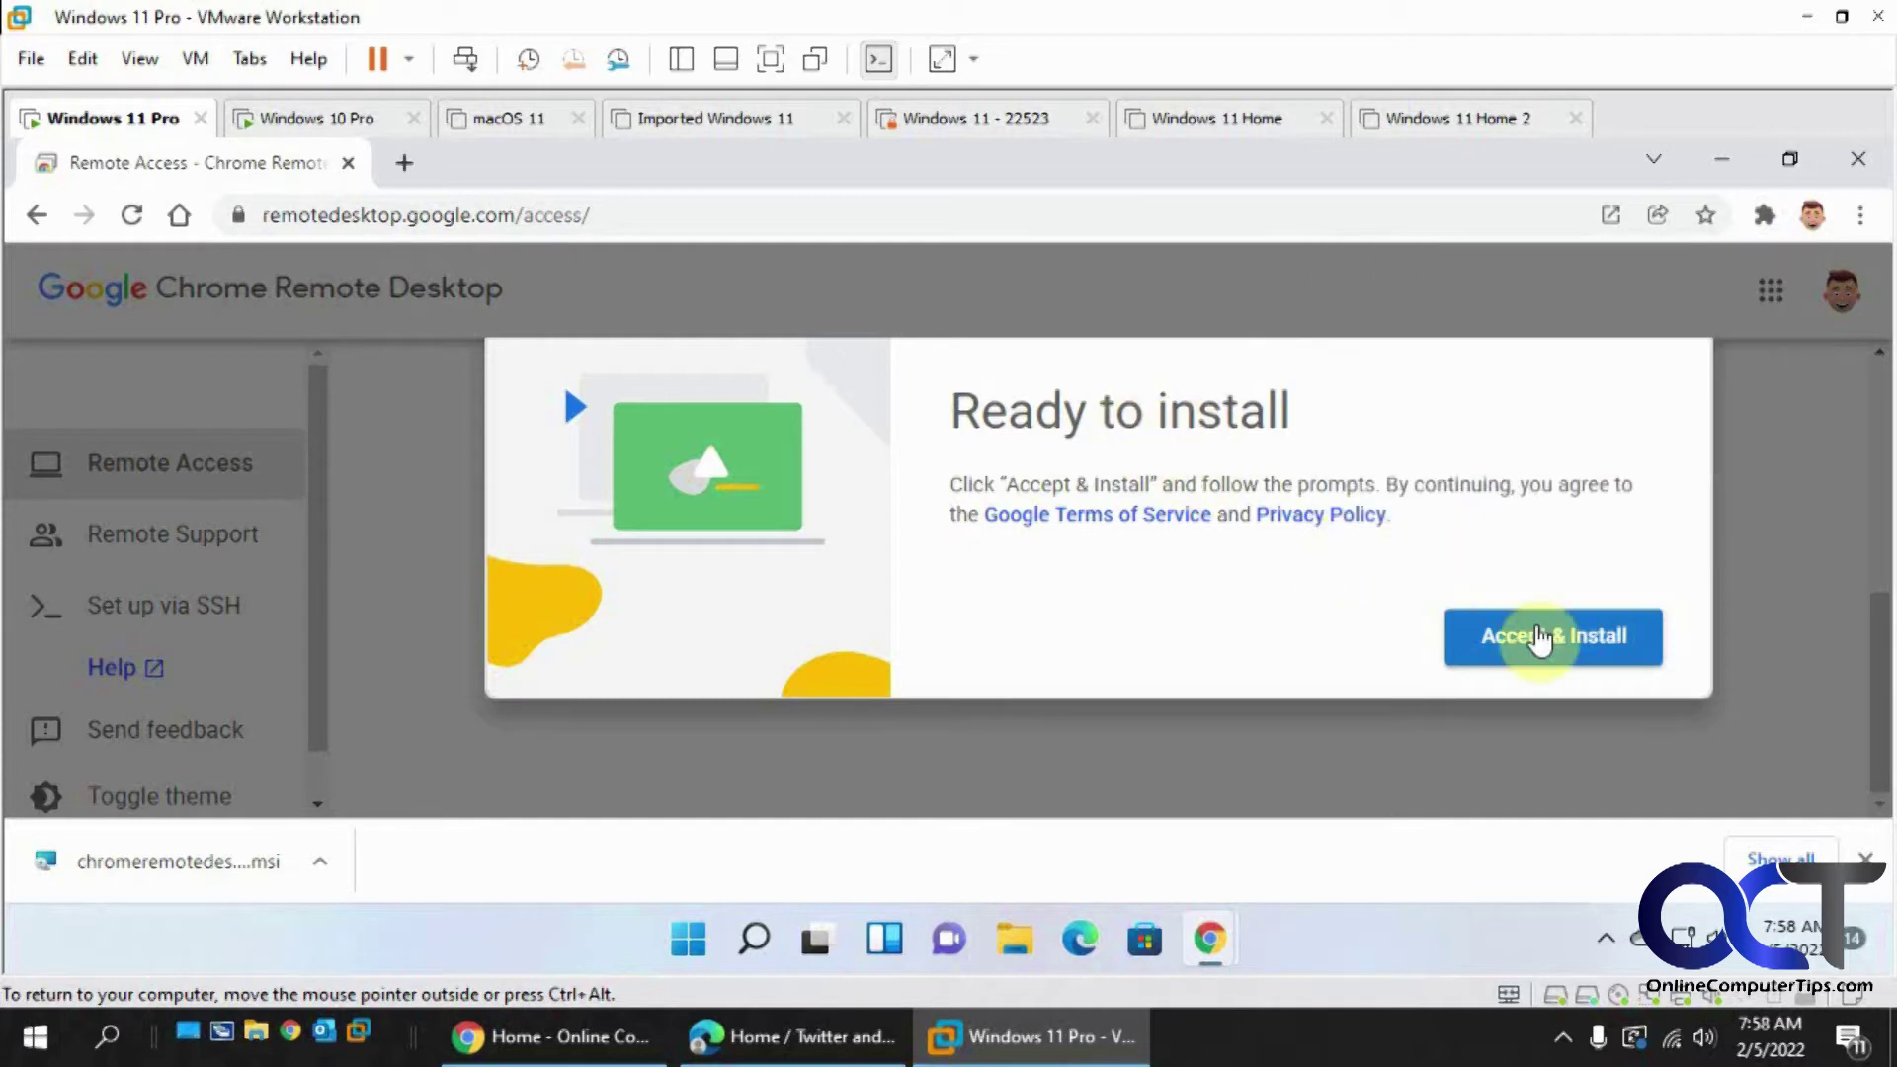
- Accept the terms and install, allowing chromeremotedesktophost.msi to open
click(1487, 637)
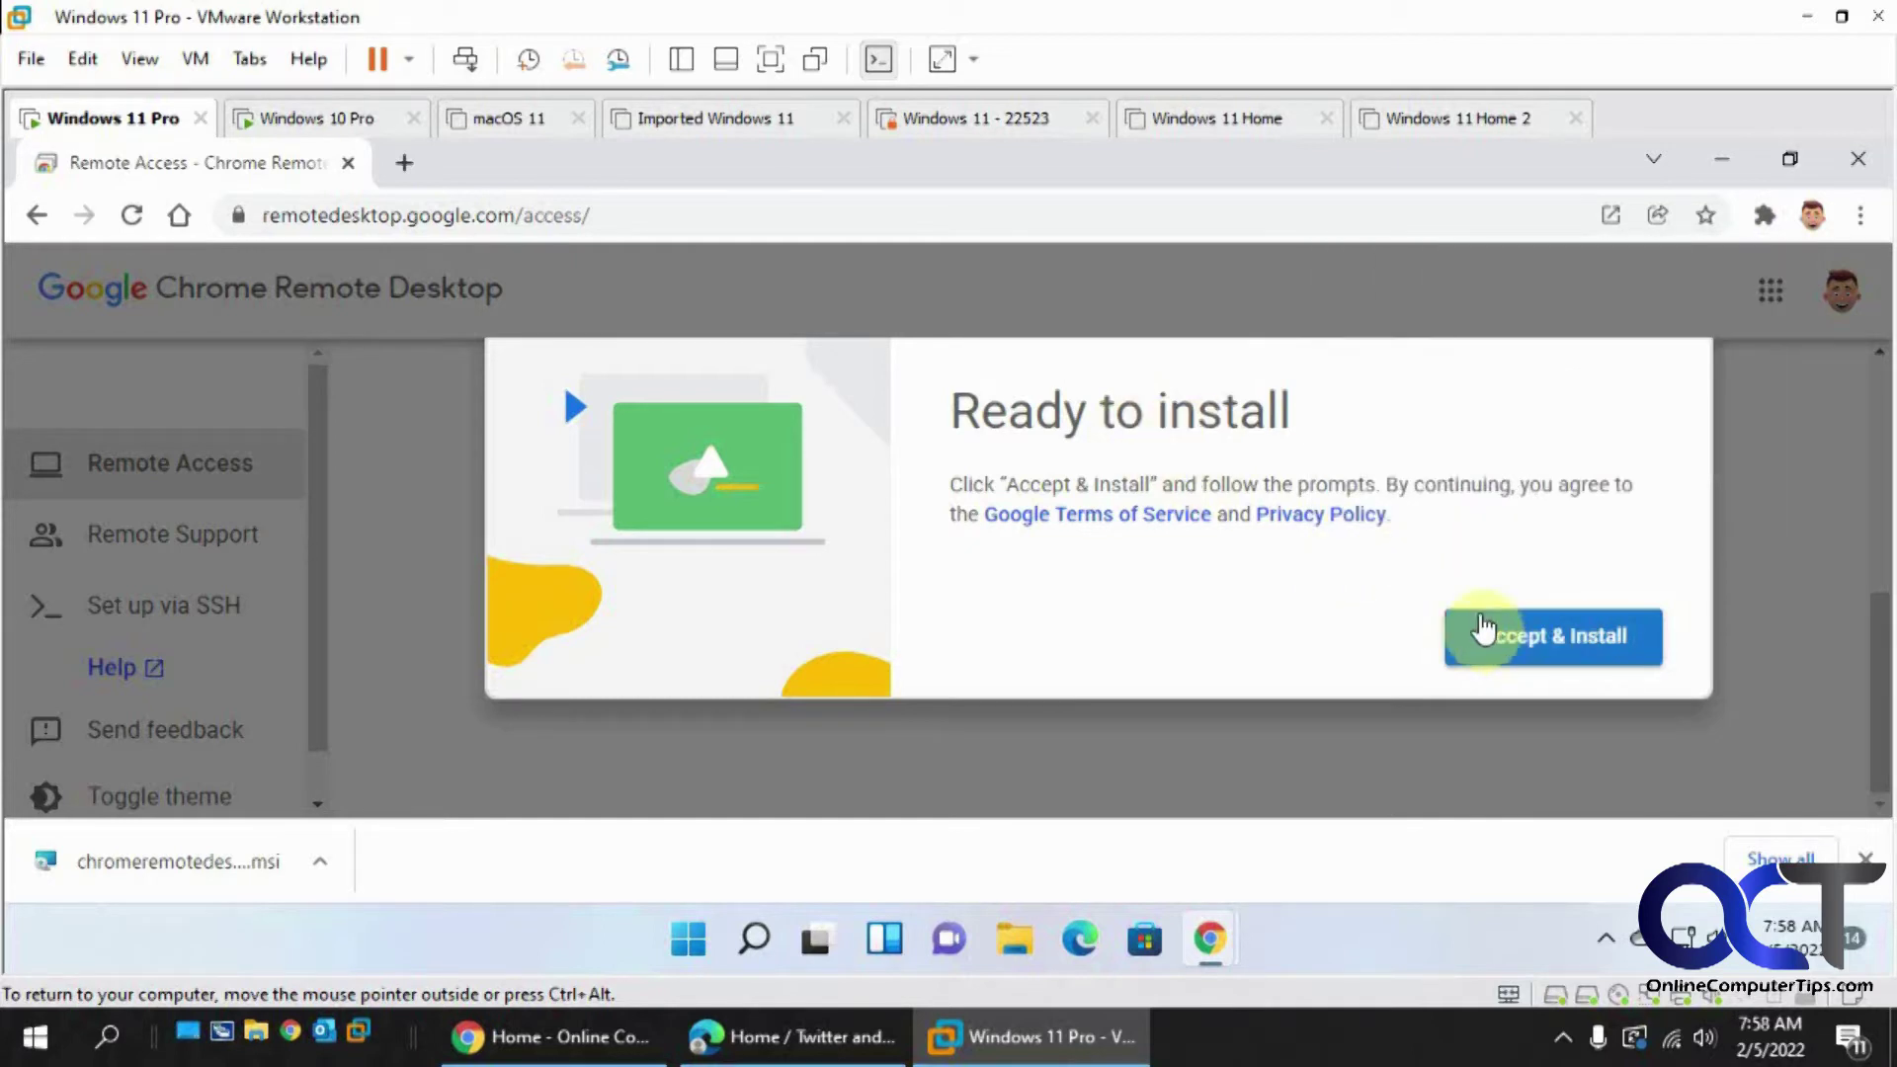
click(1564, 628)
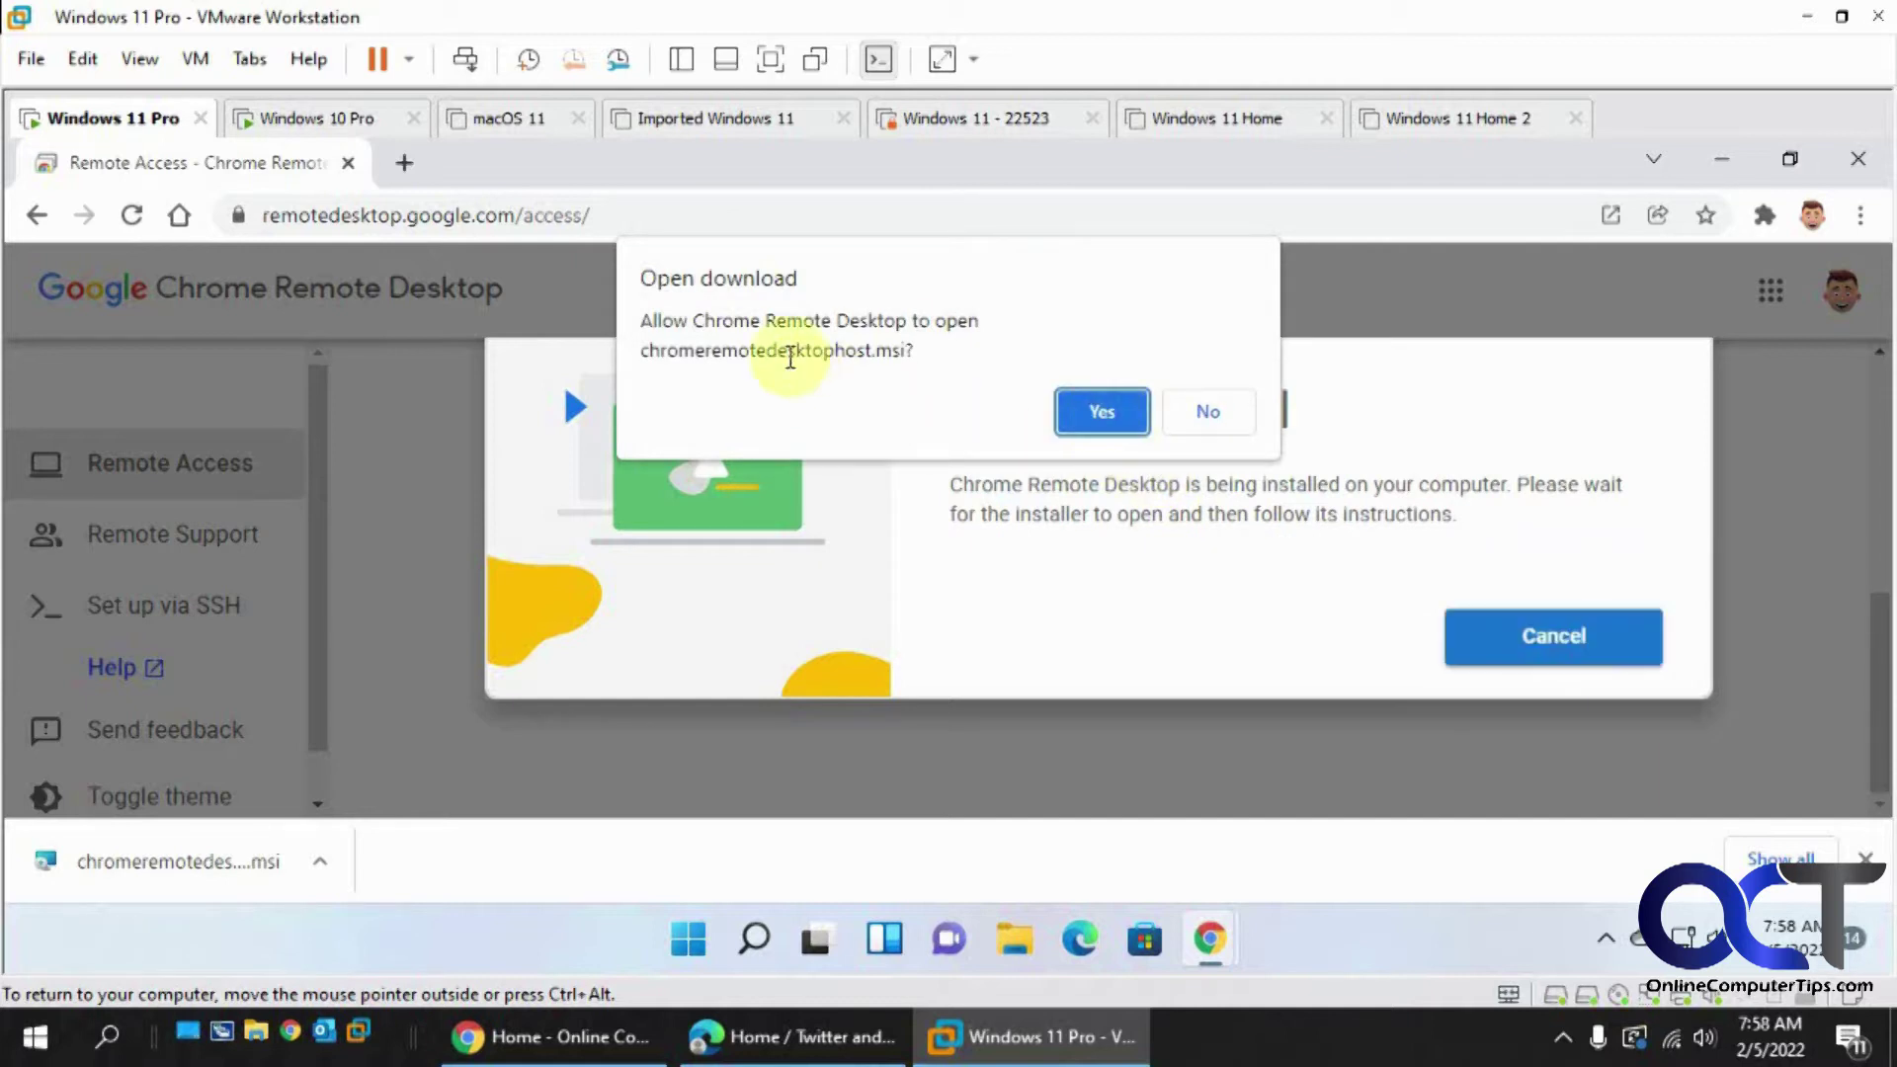
click(1125, 413)
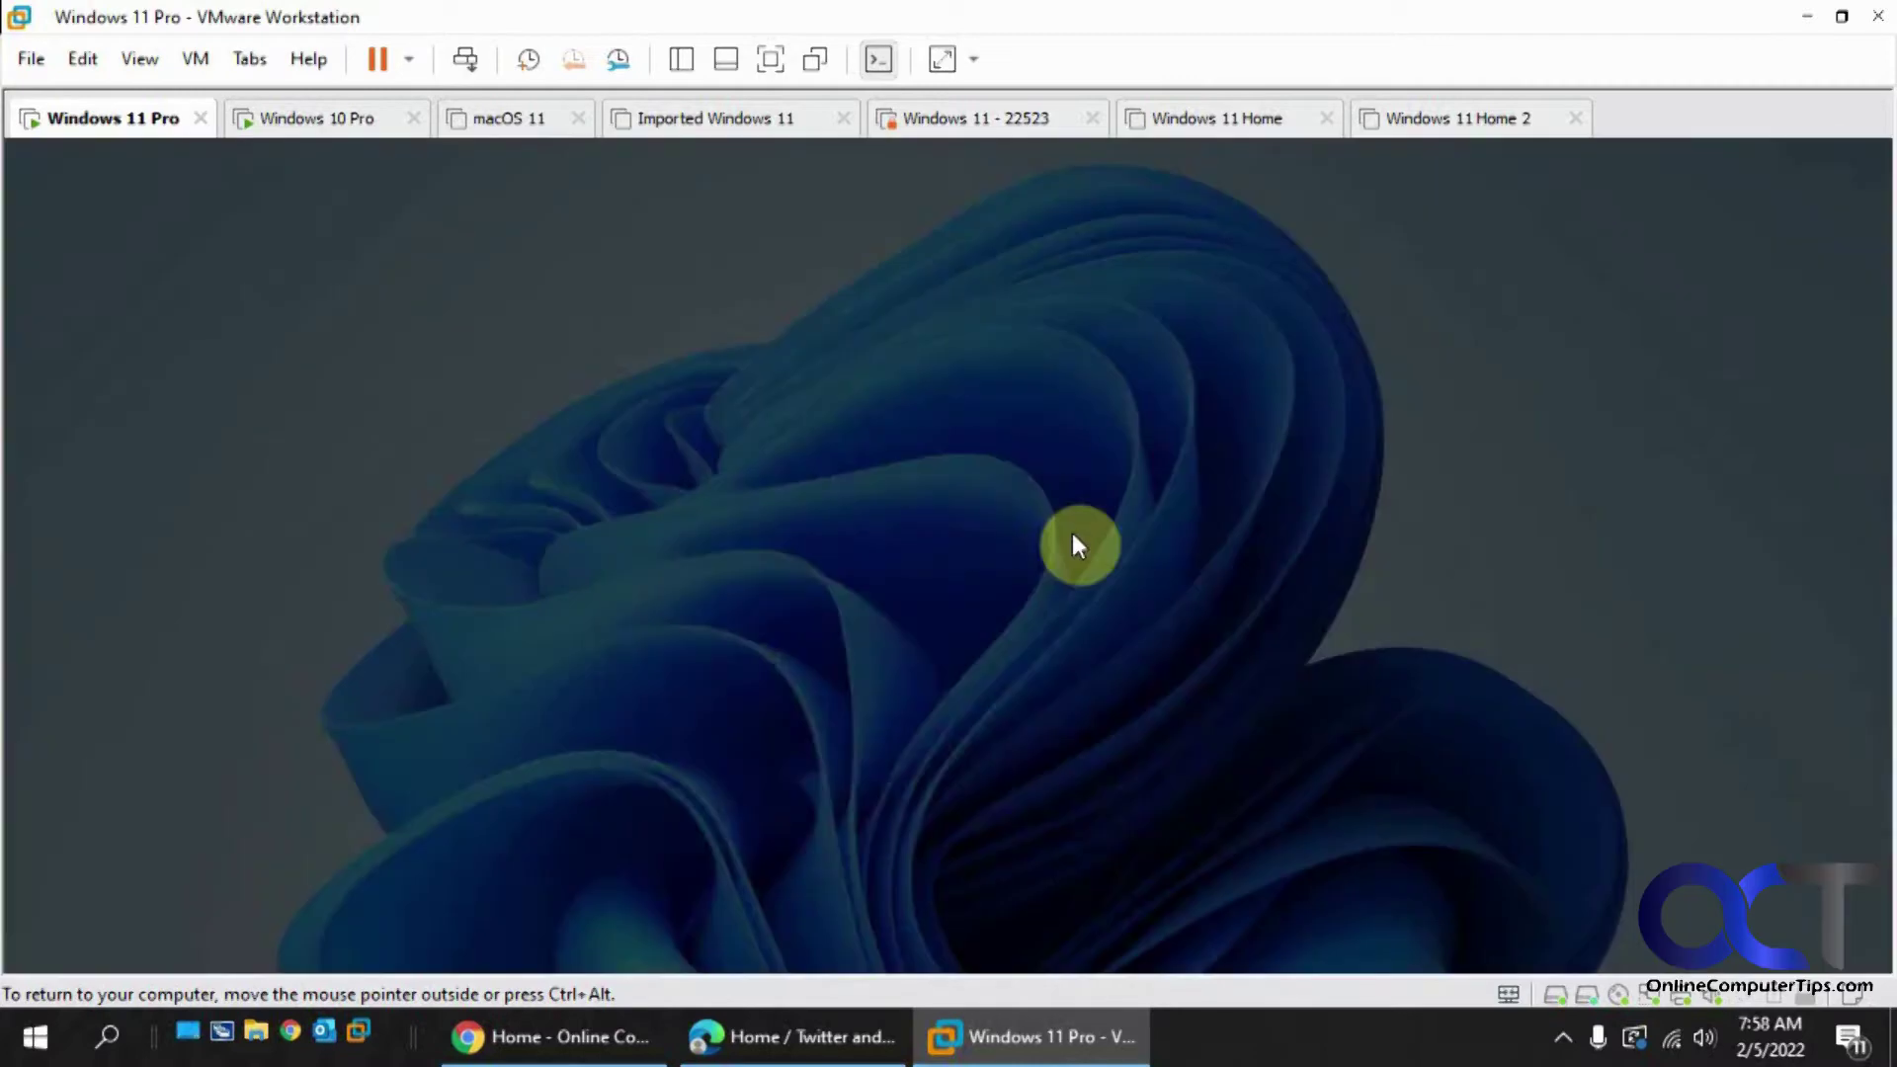
- Approve the host installer and rename the computer to Win11-Pro before continuing
click(835, 780)
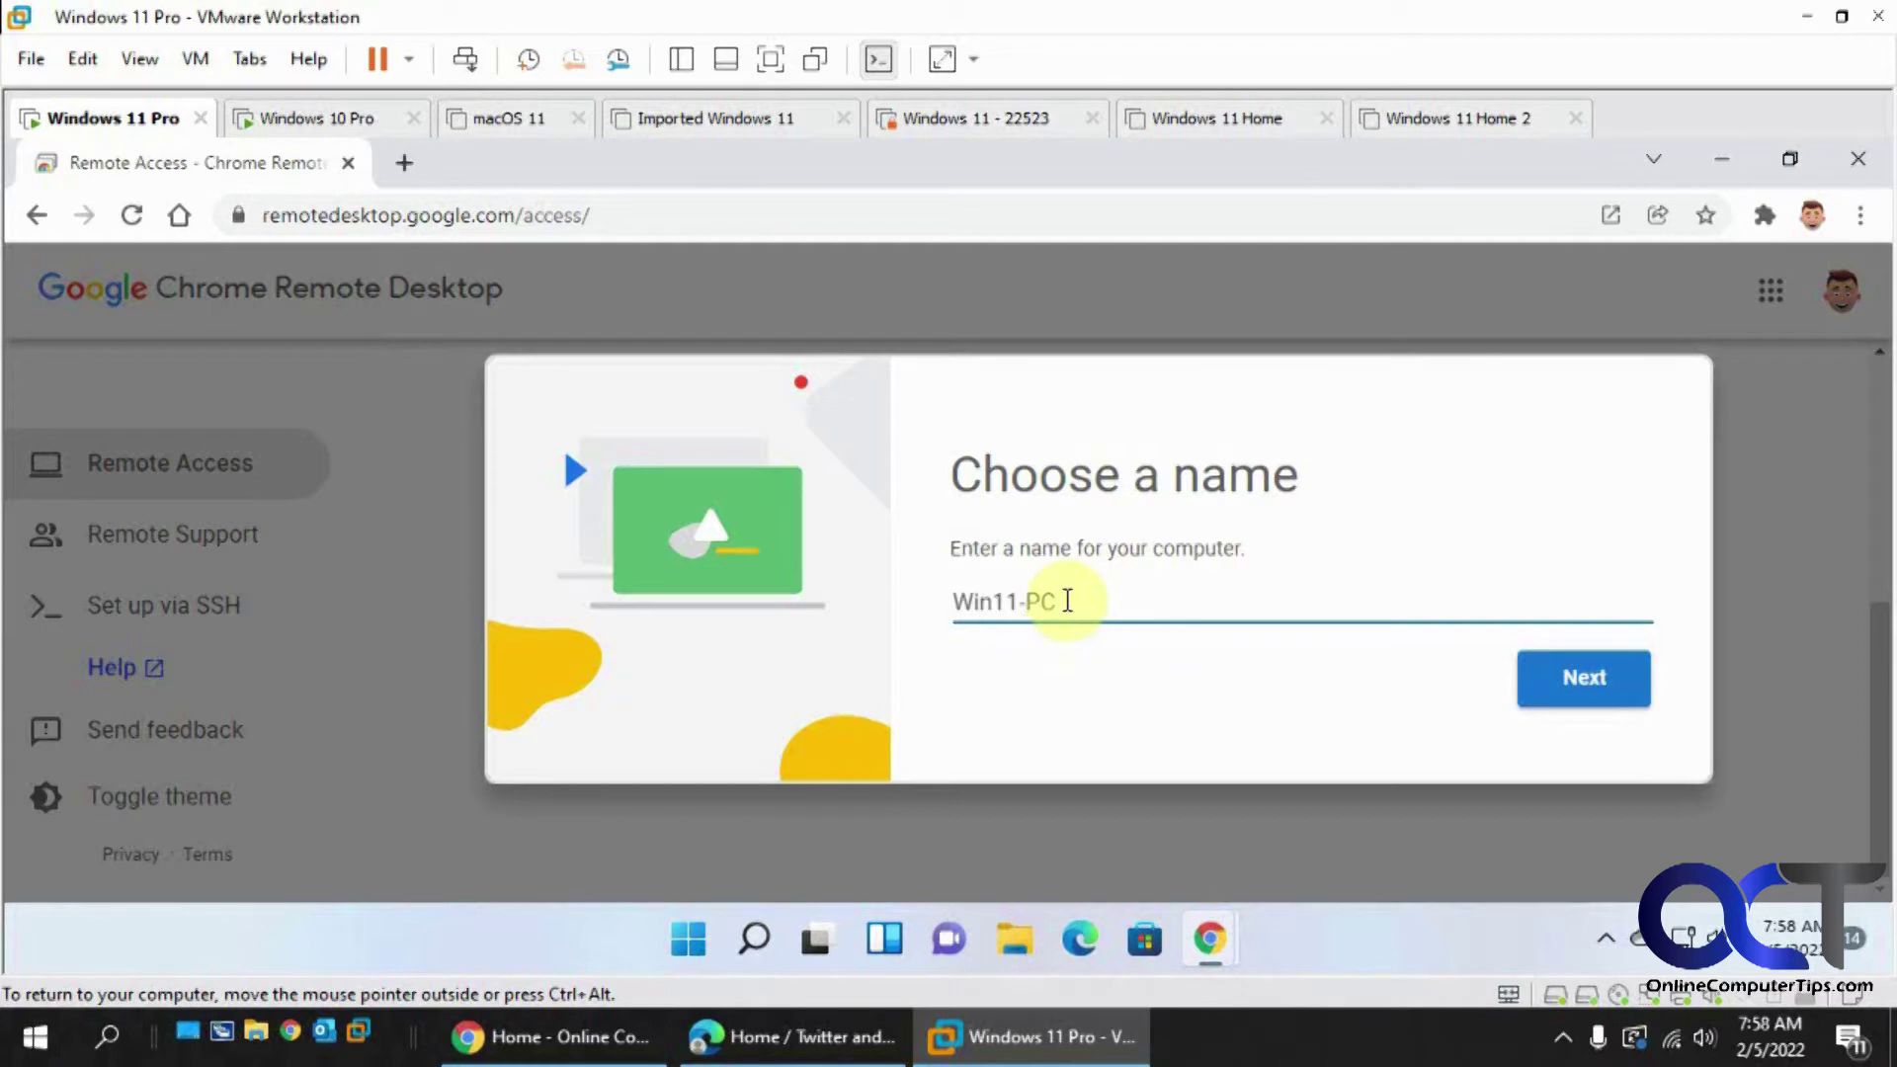
drag(1066, 601, 1038, 597)
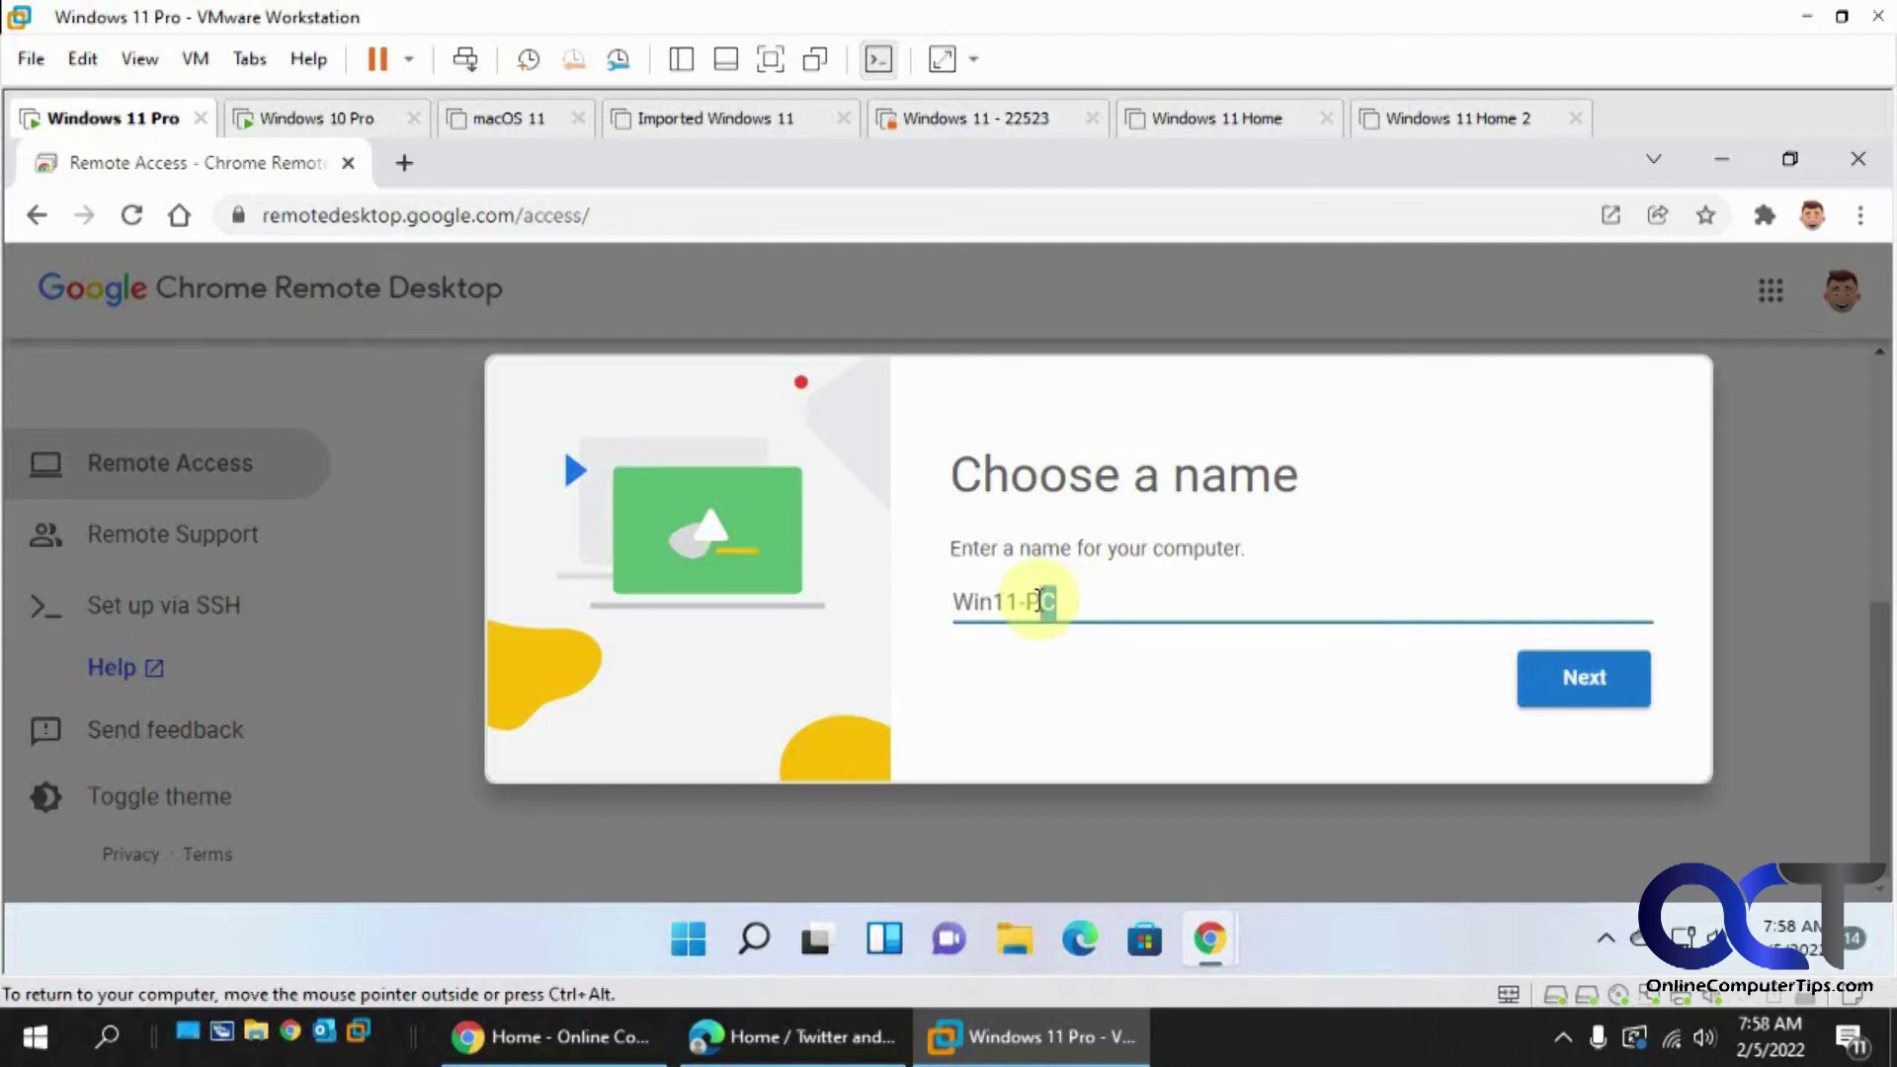
text(rp)
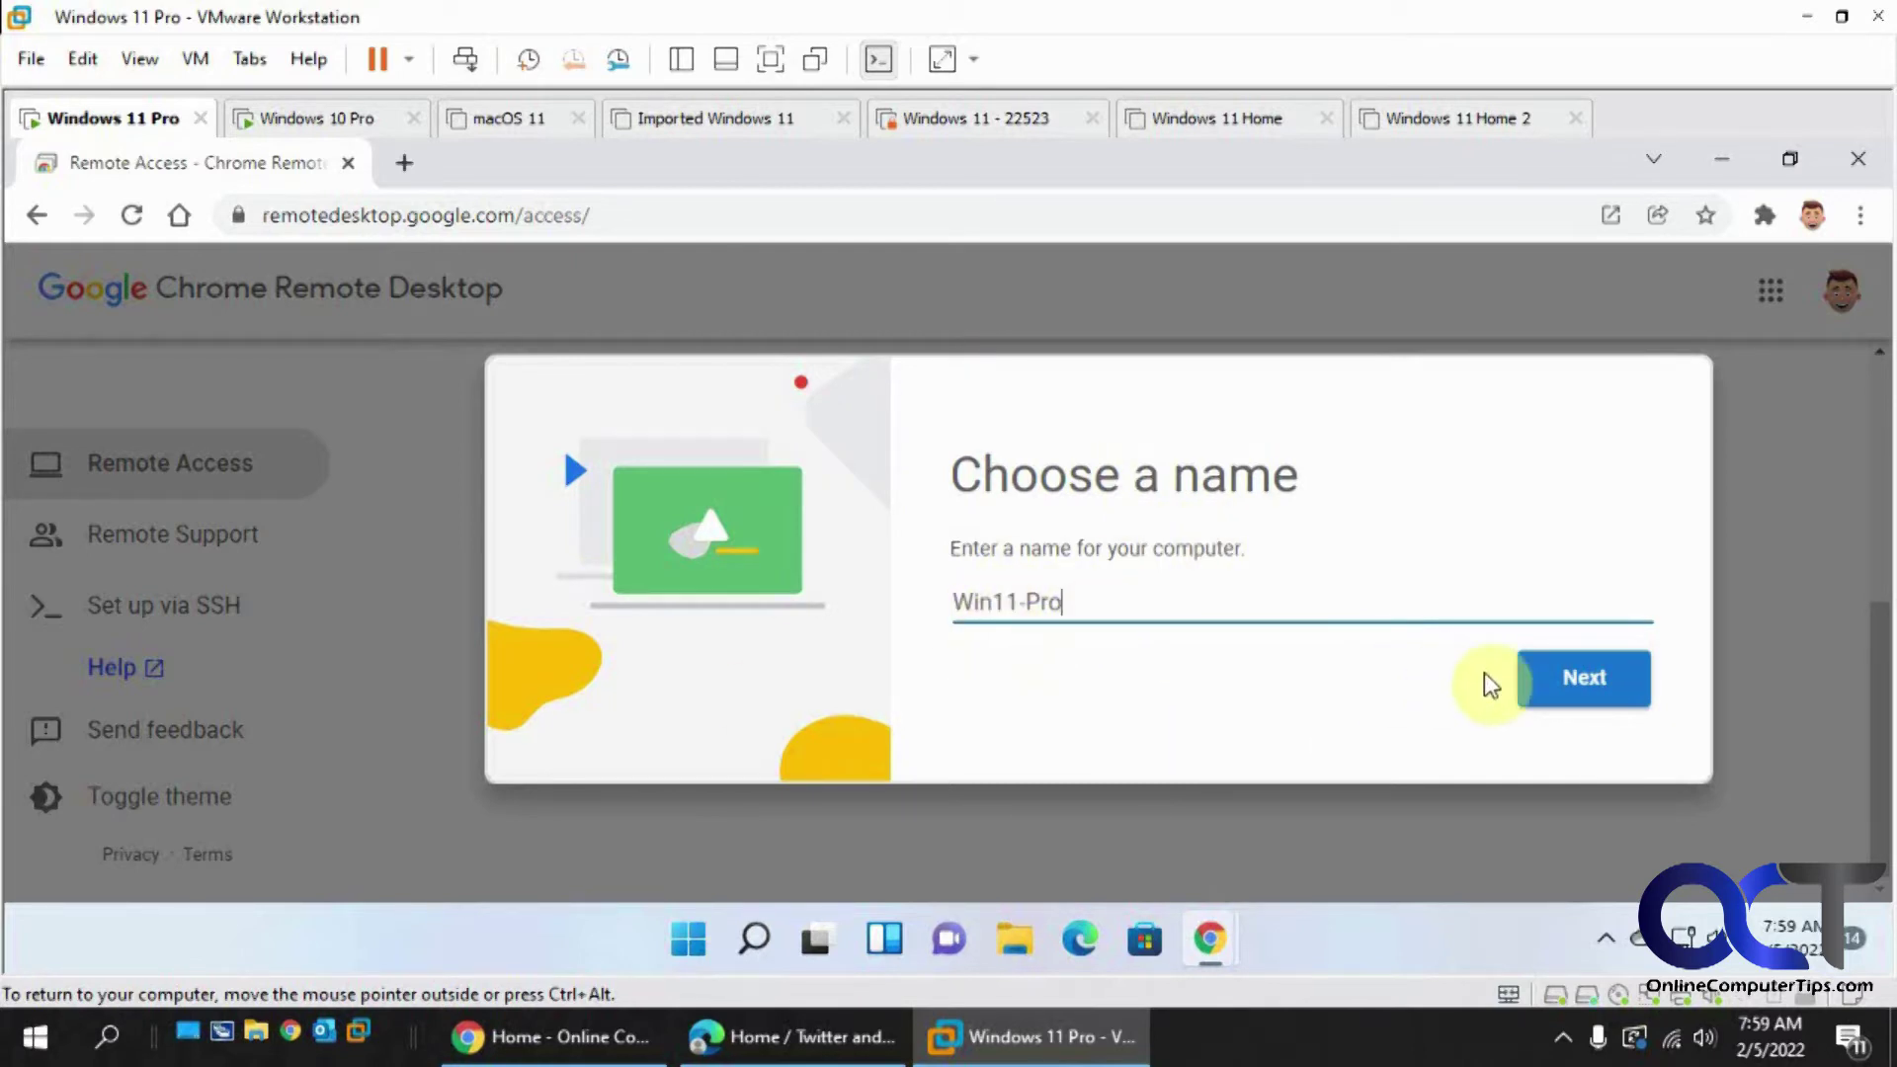
click(1575, 679)
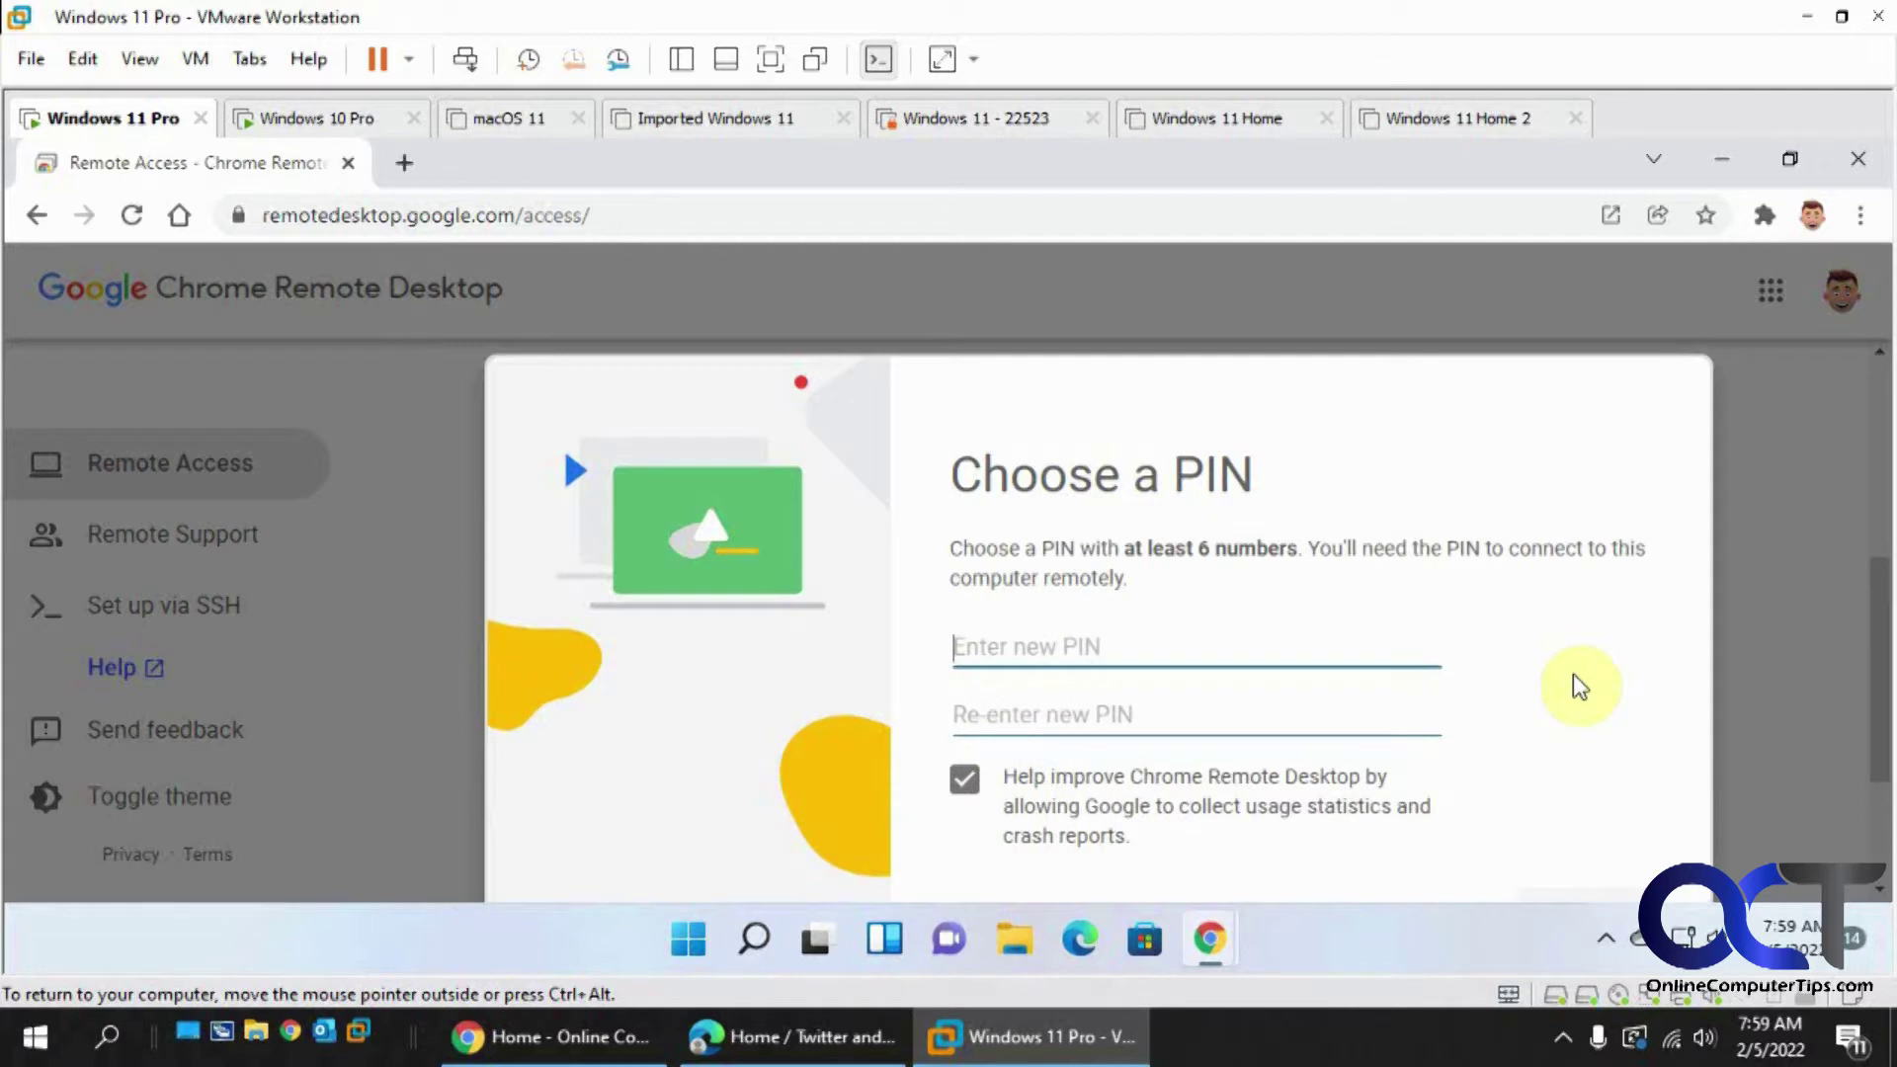
- Enter and re-enter the six-digit access PIN
text(123456)
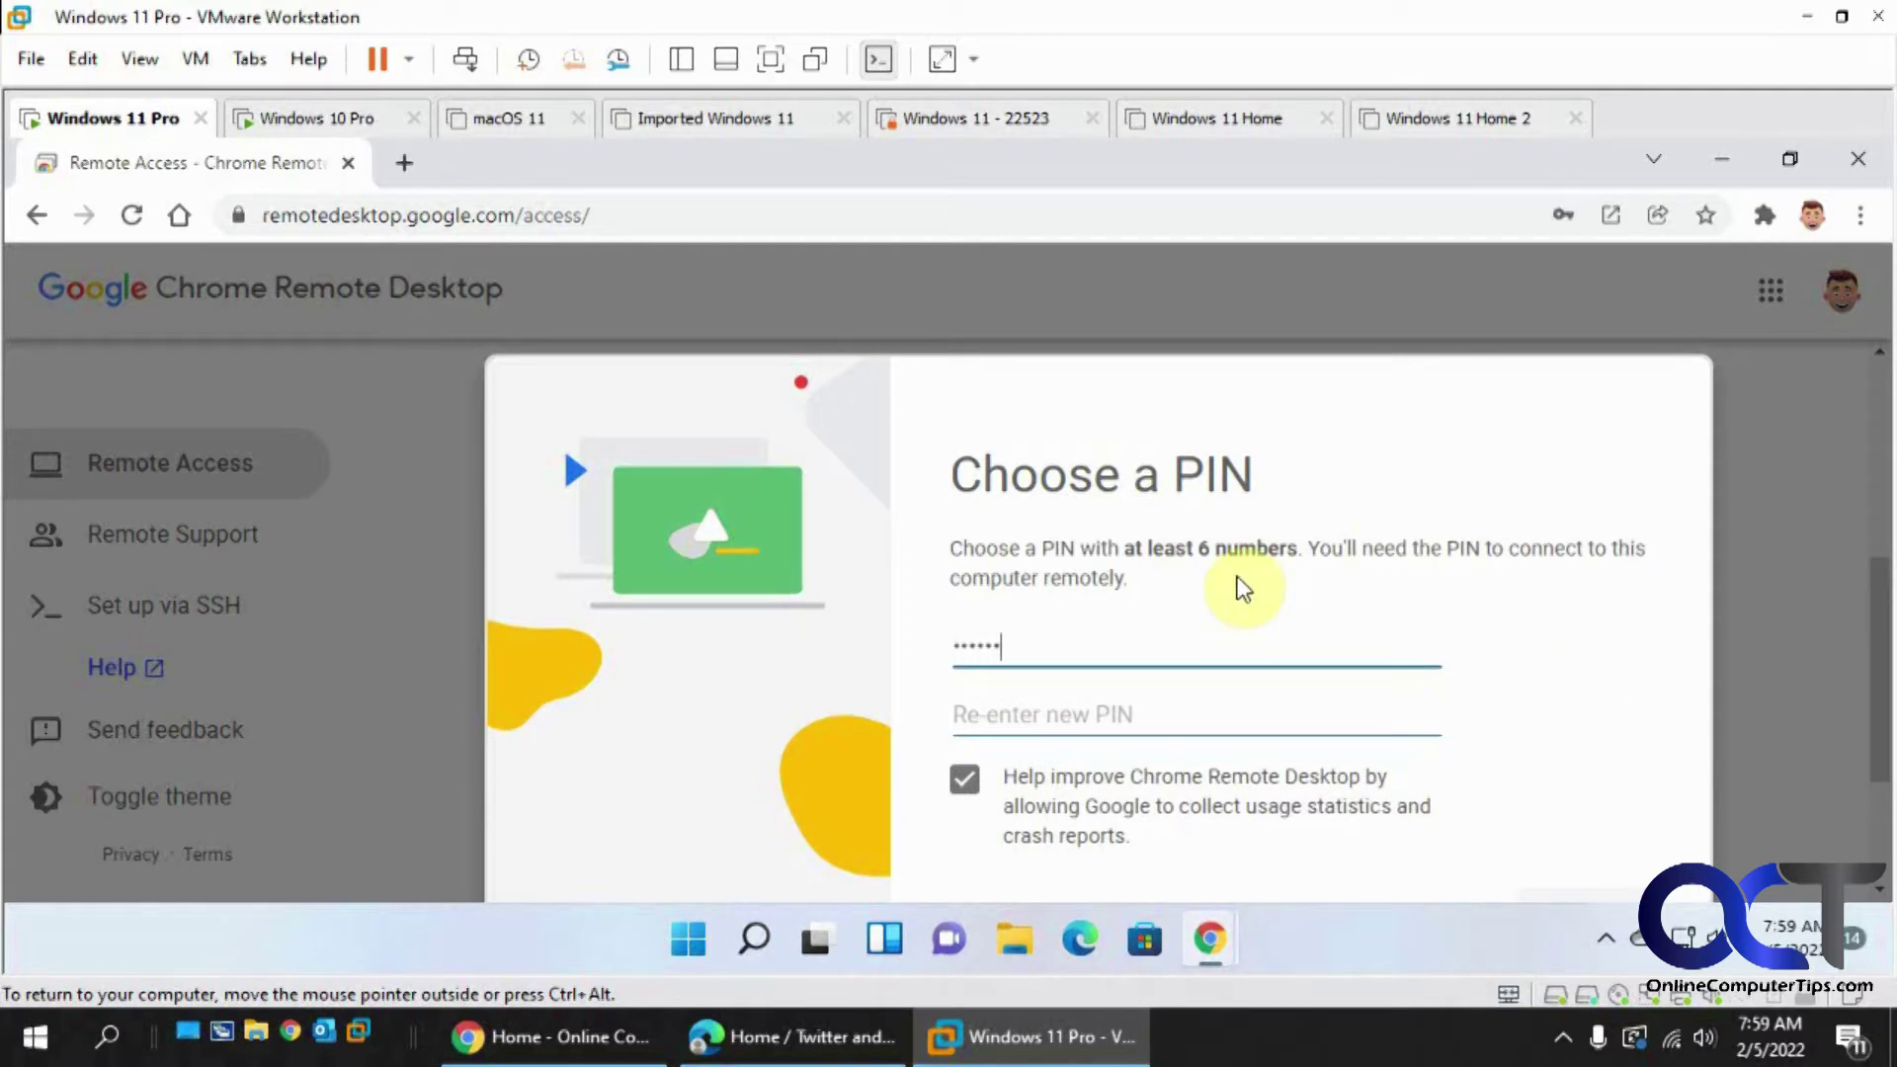
key(Tab)
text(1)
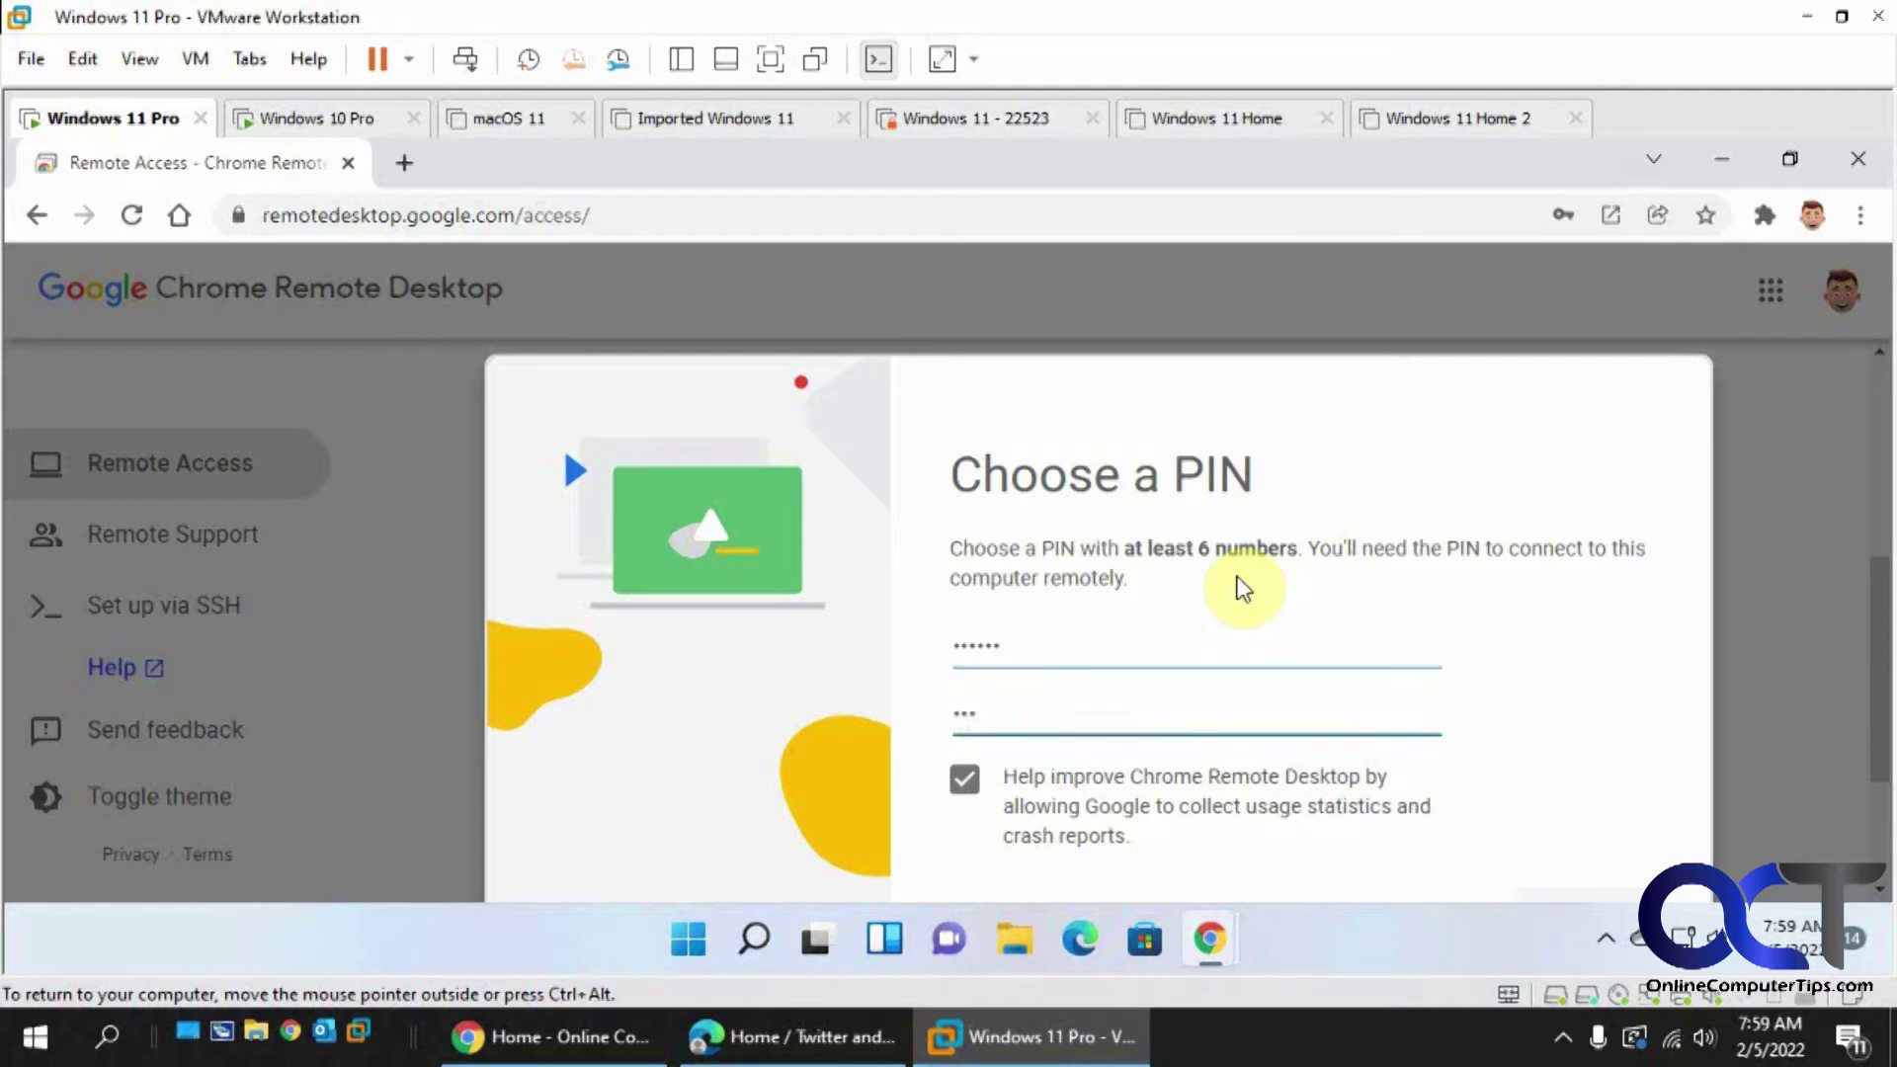
text(23456)
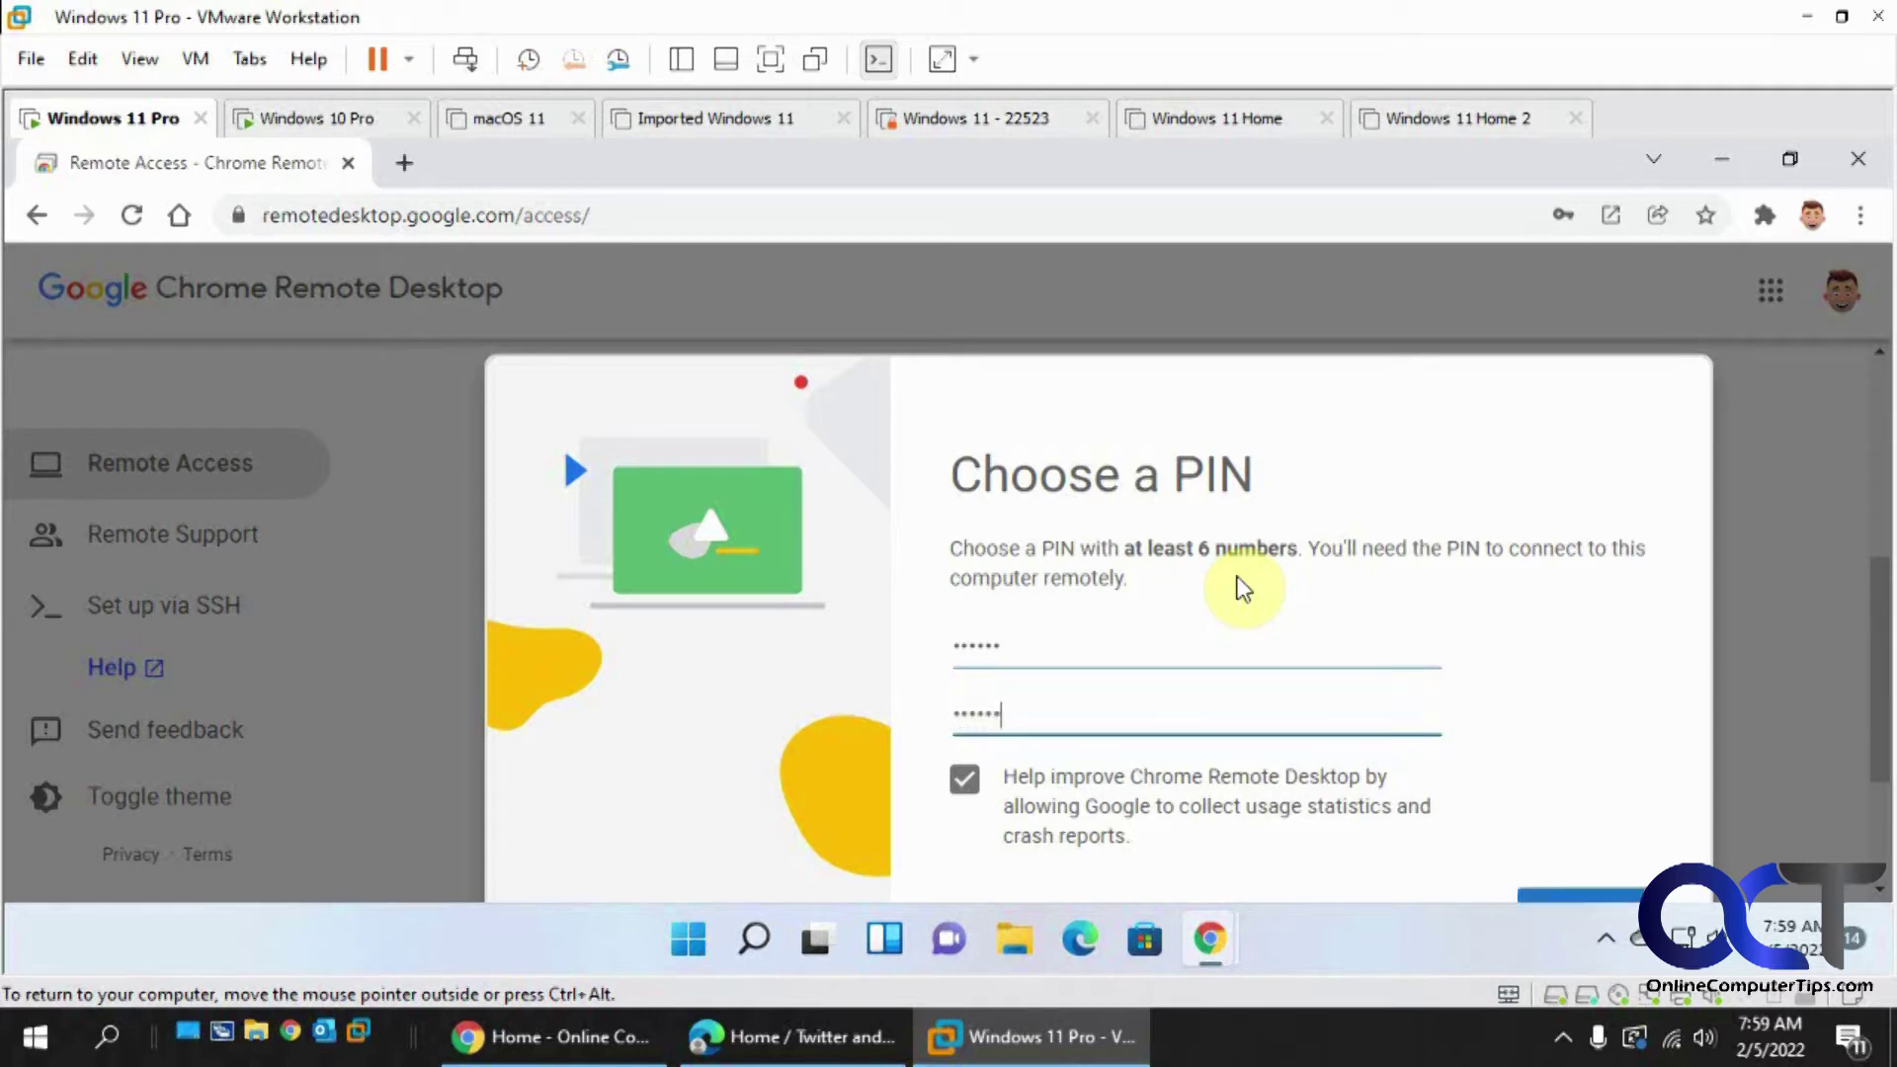
- Opt out of usage statistics, start the host, and decline saving the PIN
click(964, 786)
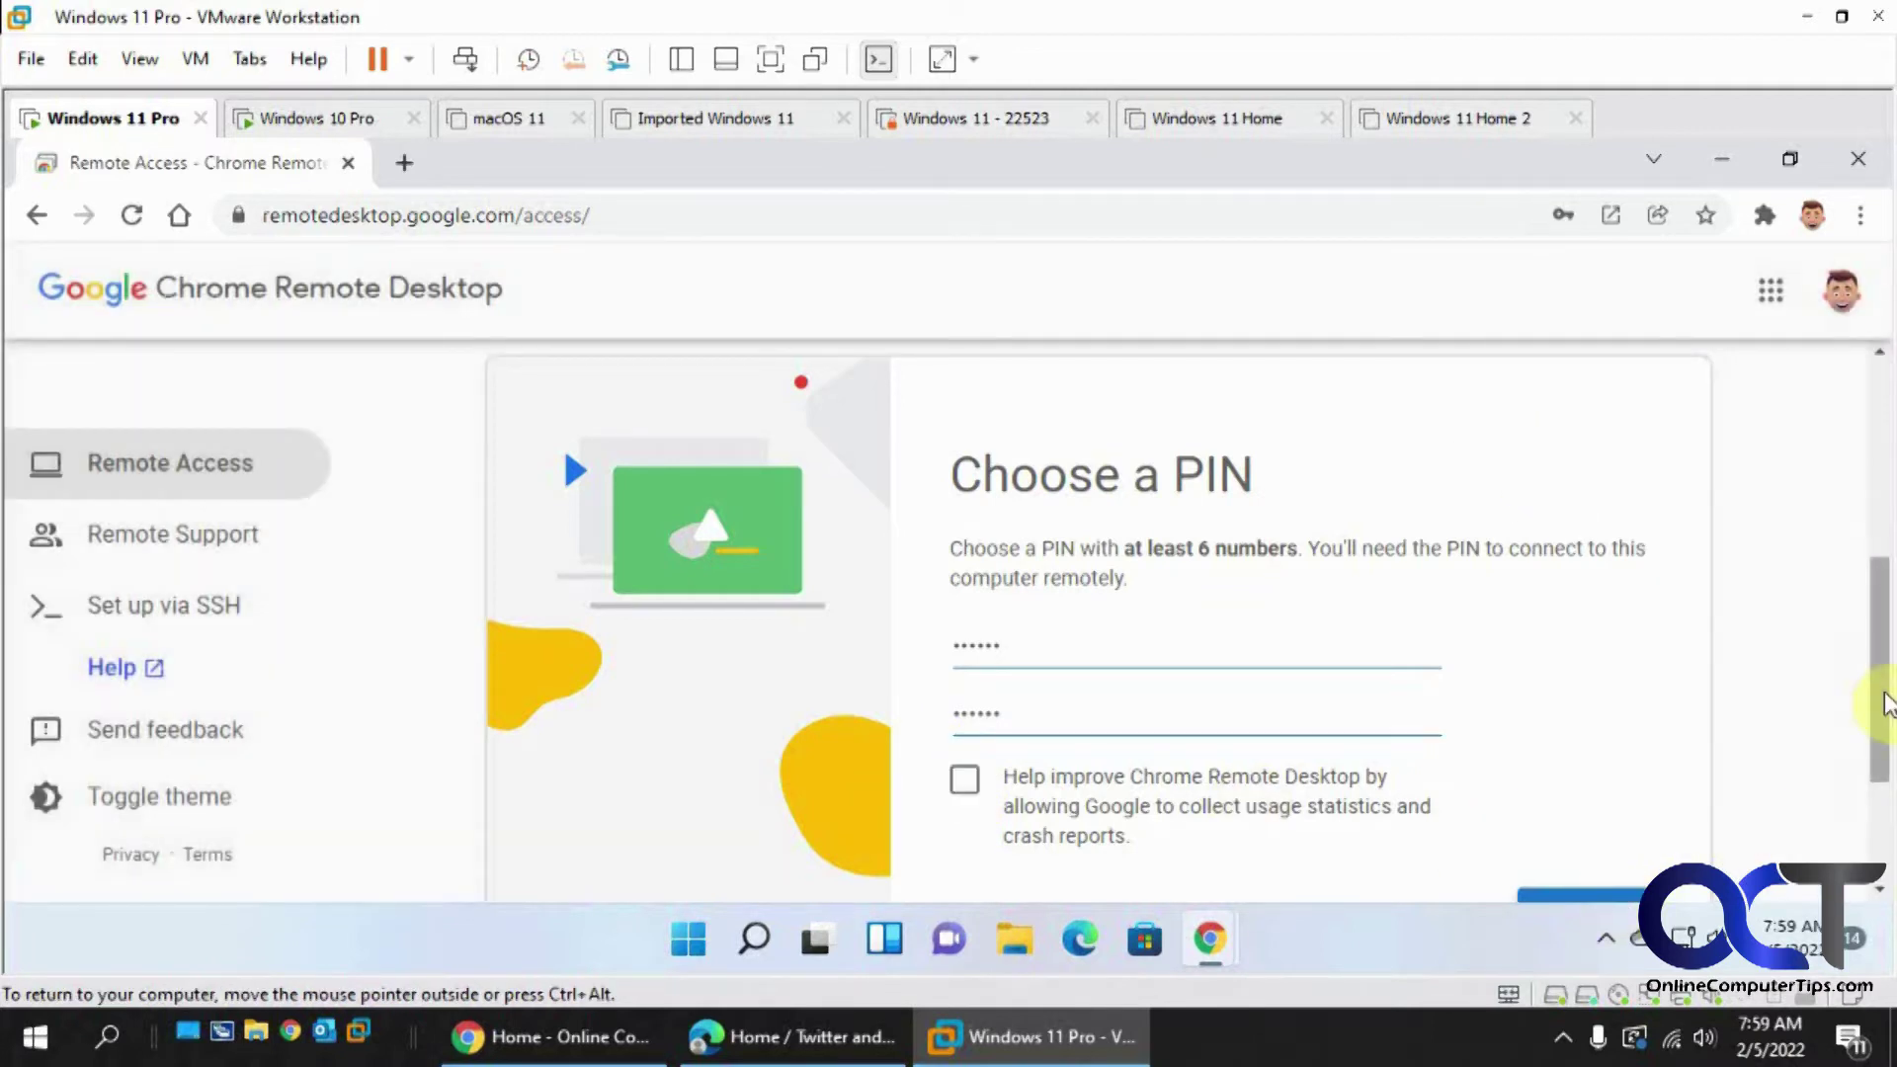
scroll(1885, 721, down, 2)
click(1631, 766)
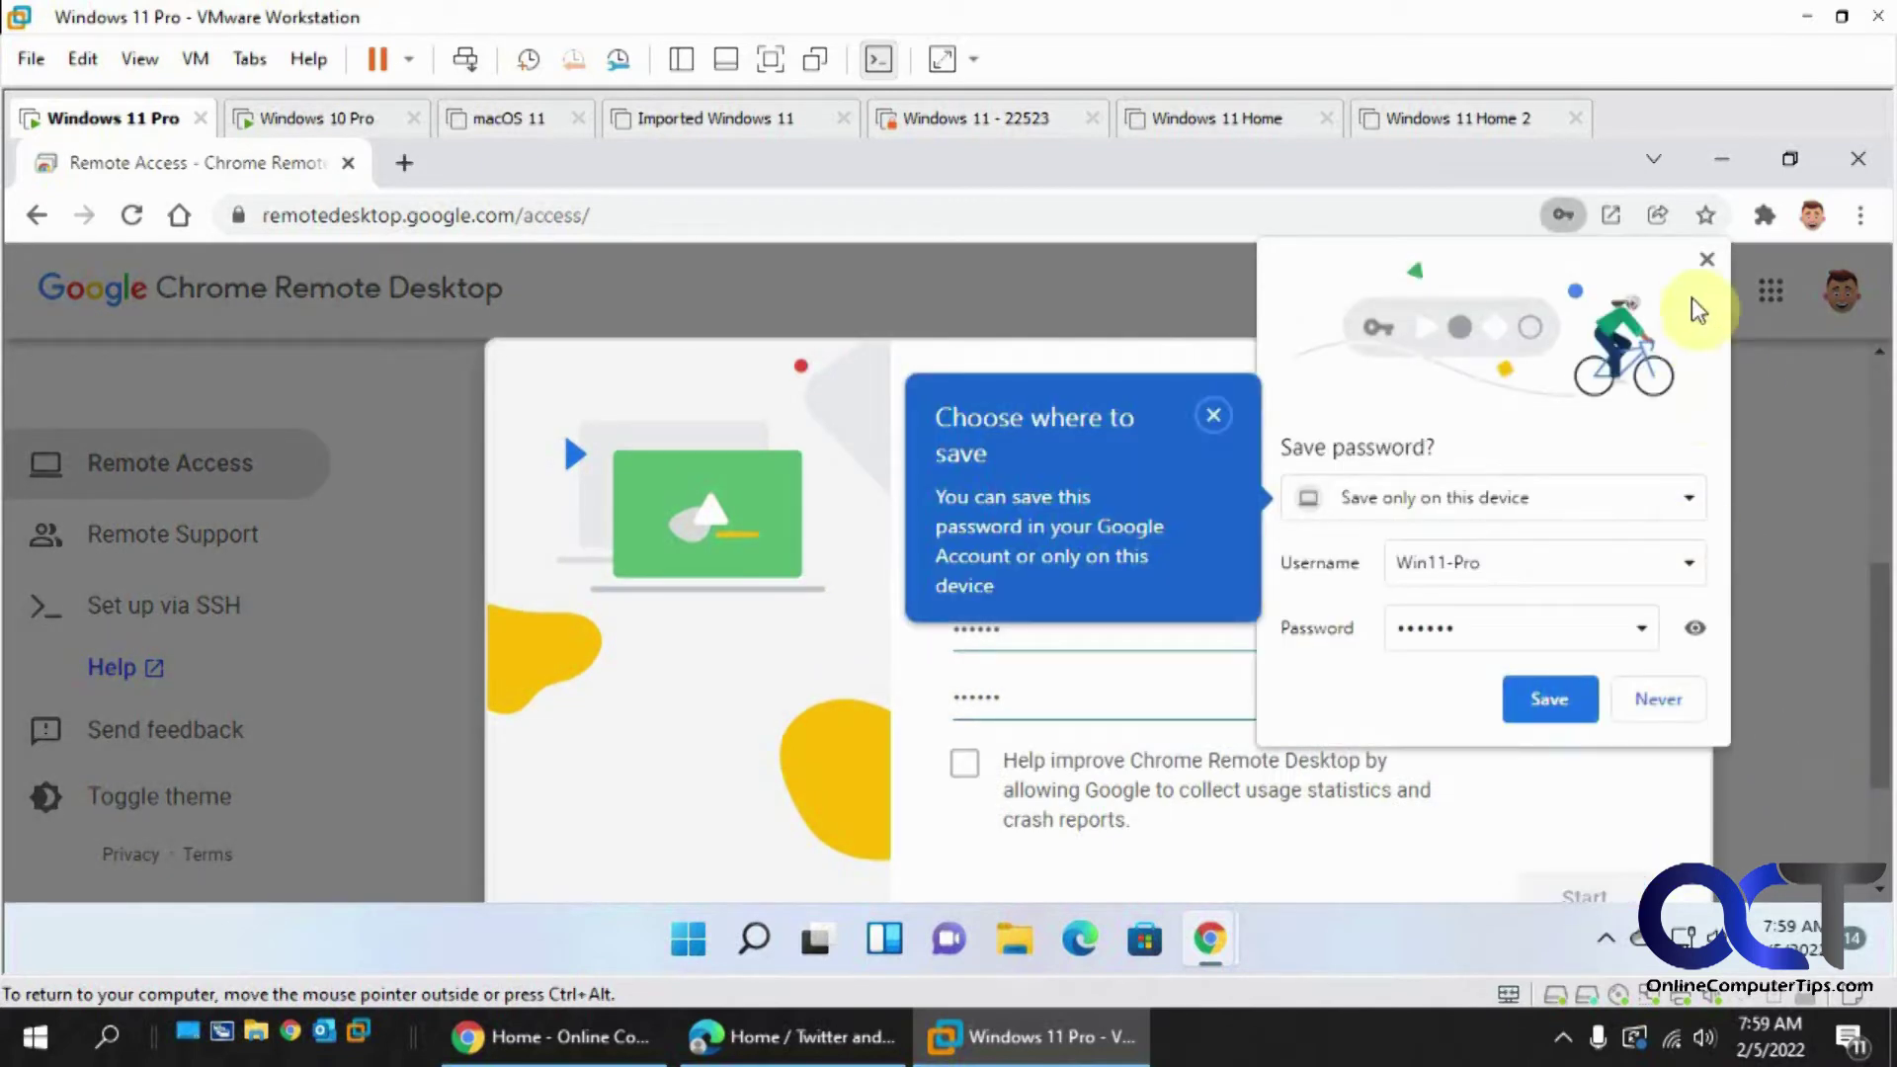
click(1706, 261)
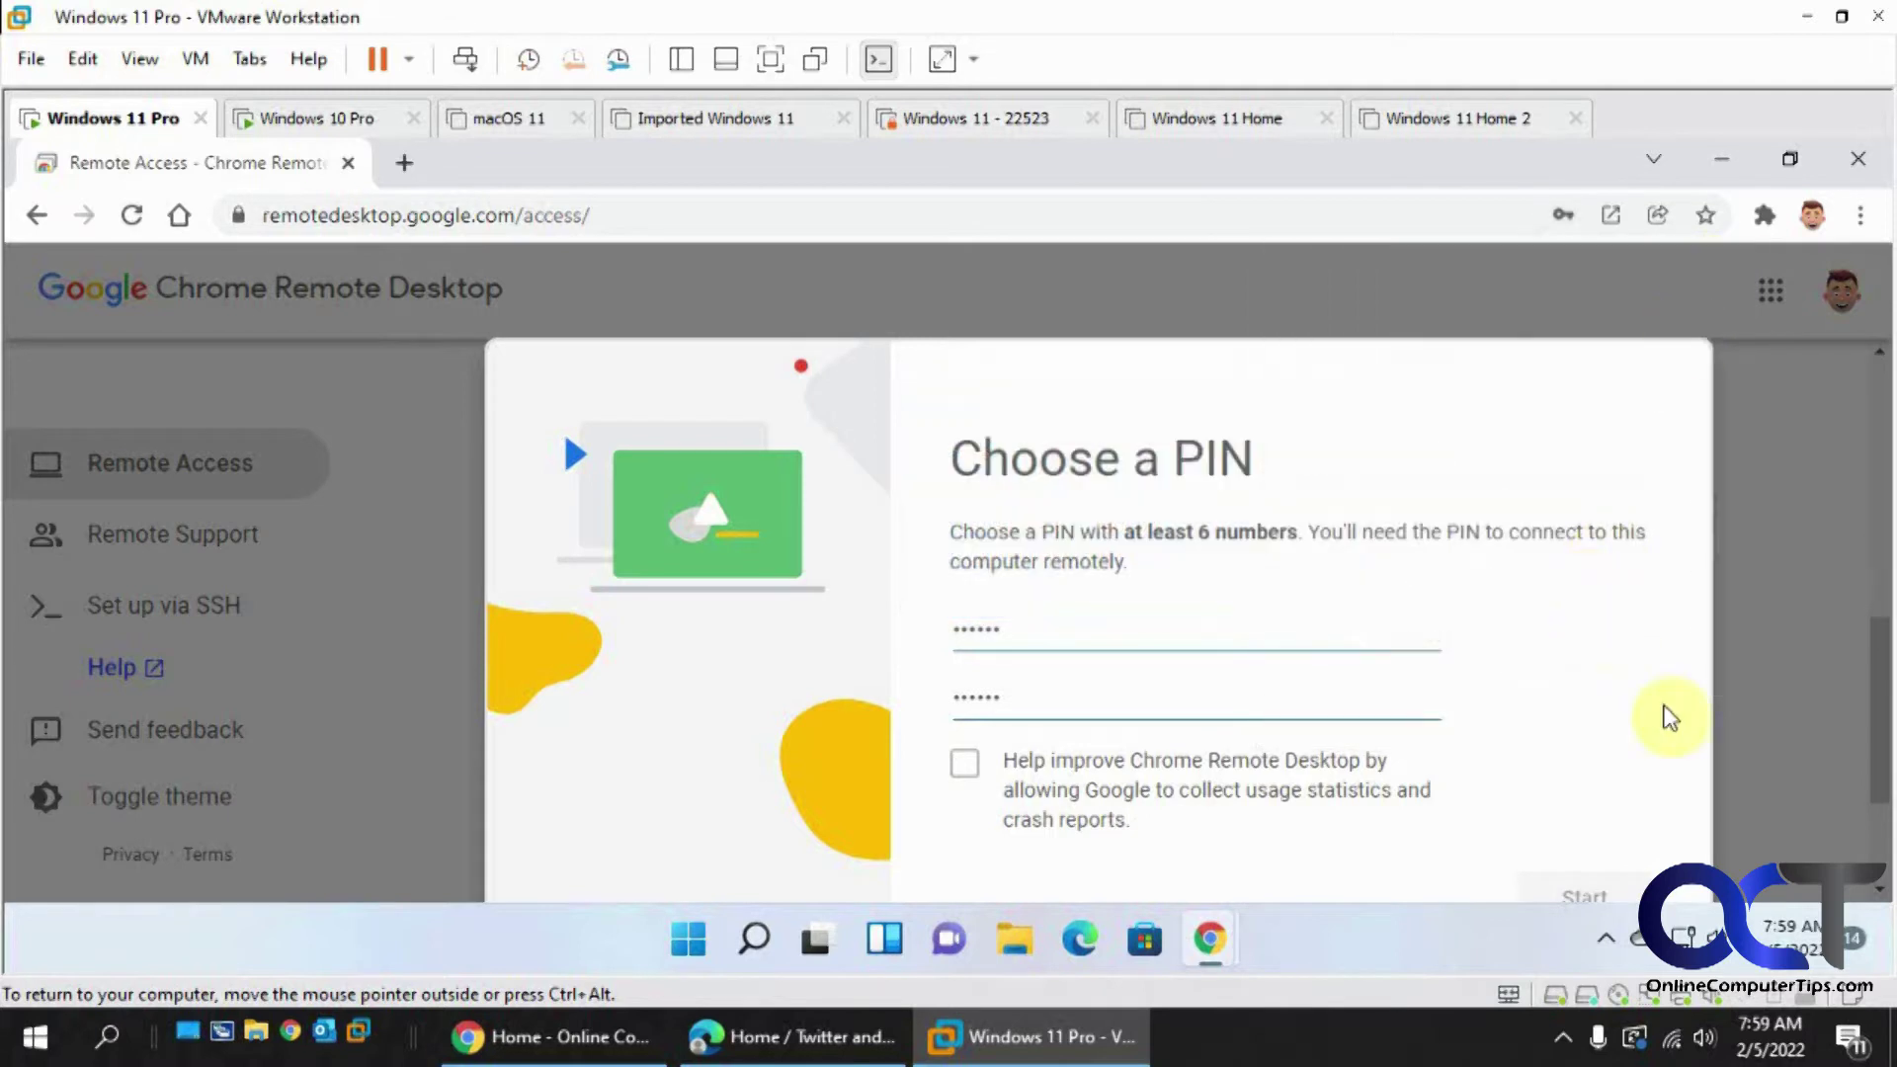
scroll(1689, 731, down, 2)
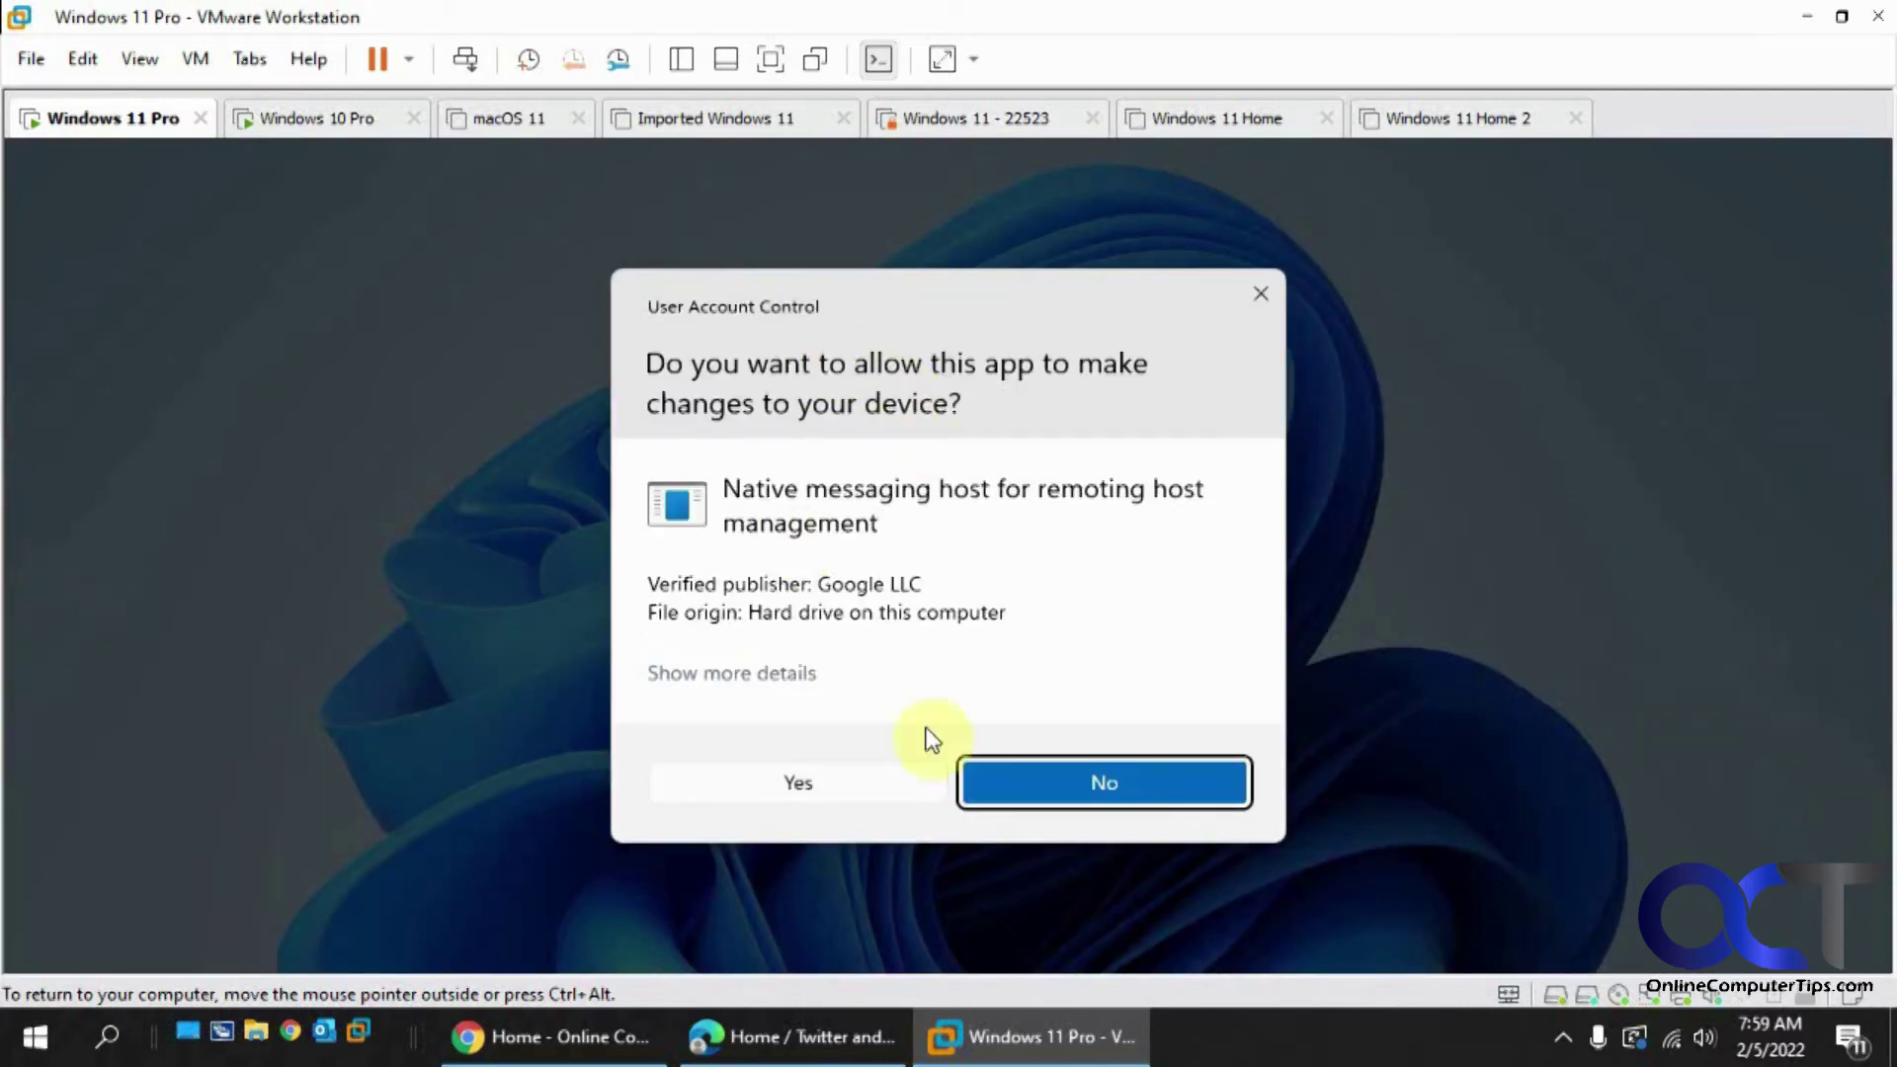
- Approve the remoting host's UAC prompt and confirm Win11-Pro shows Online under This device
click(787, 771)
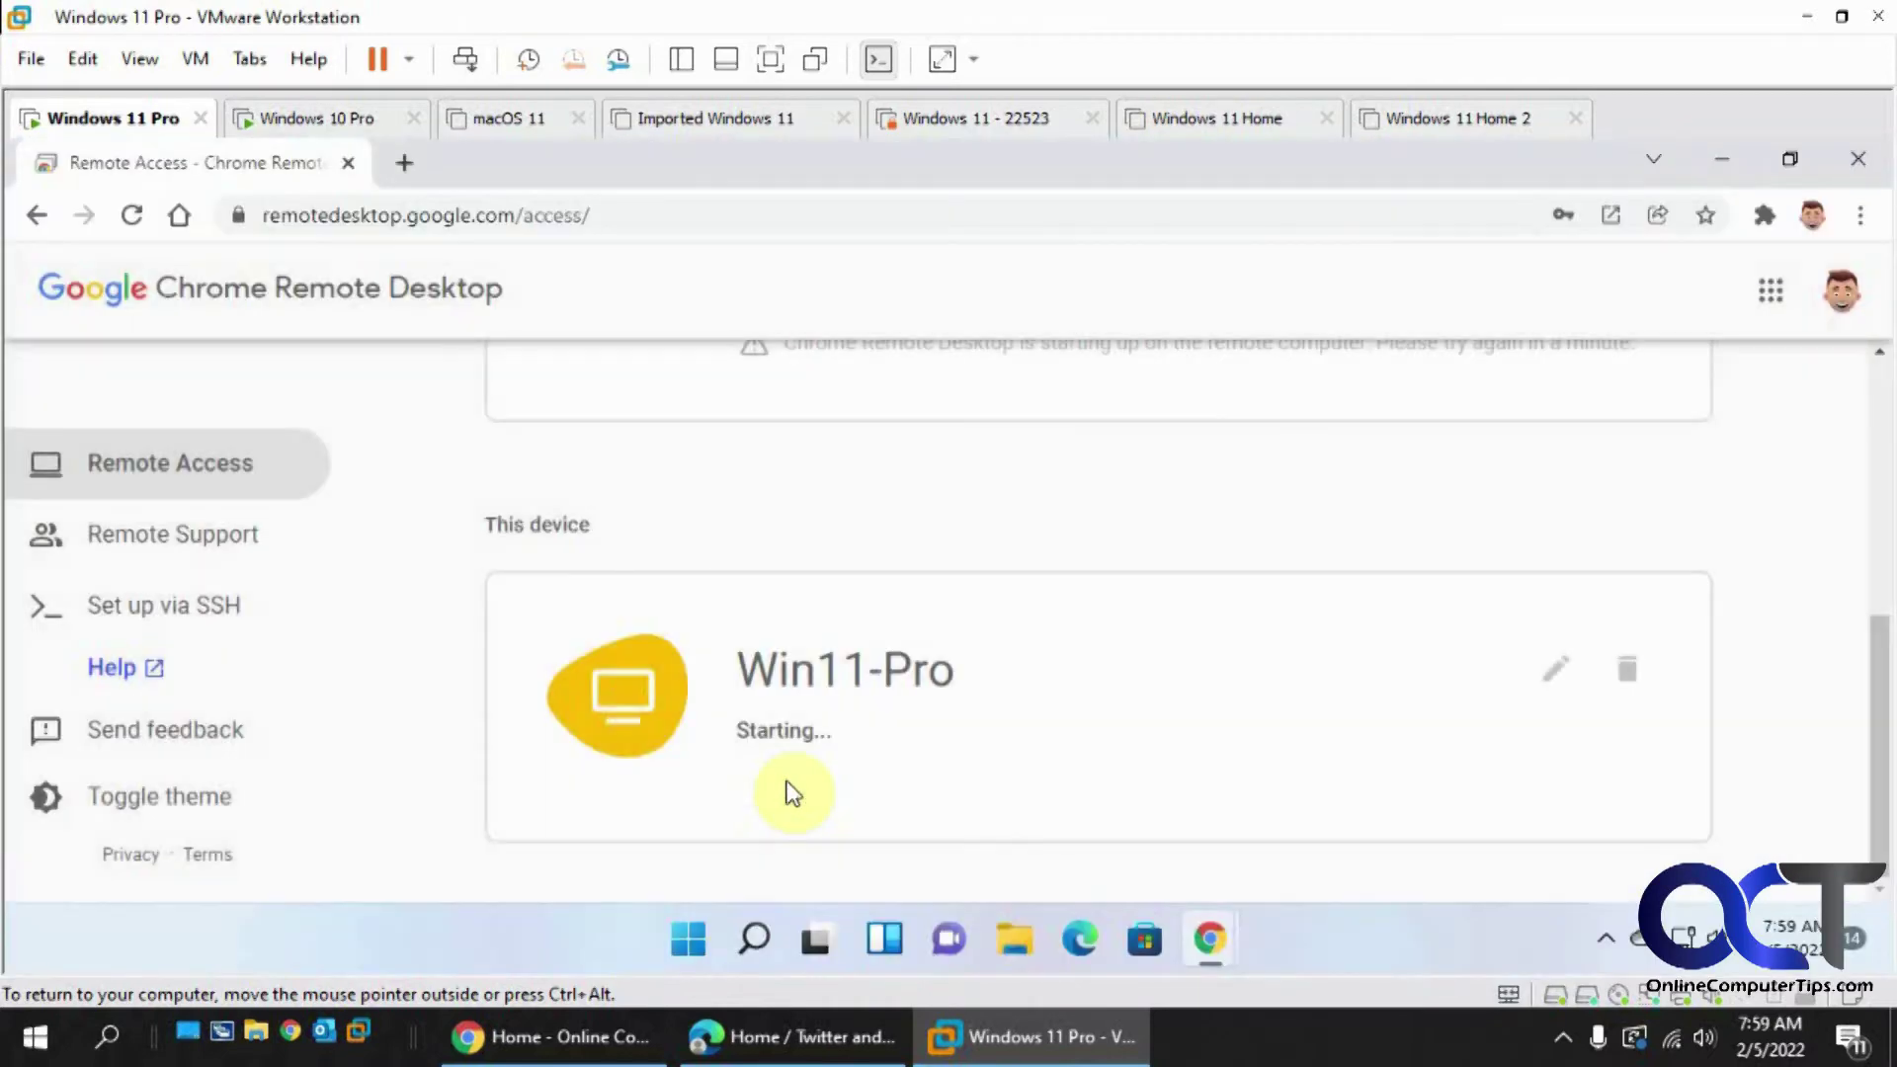
scroll(1127, 771, up, 3)
scroll(1127, 771, up, 3)
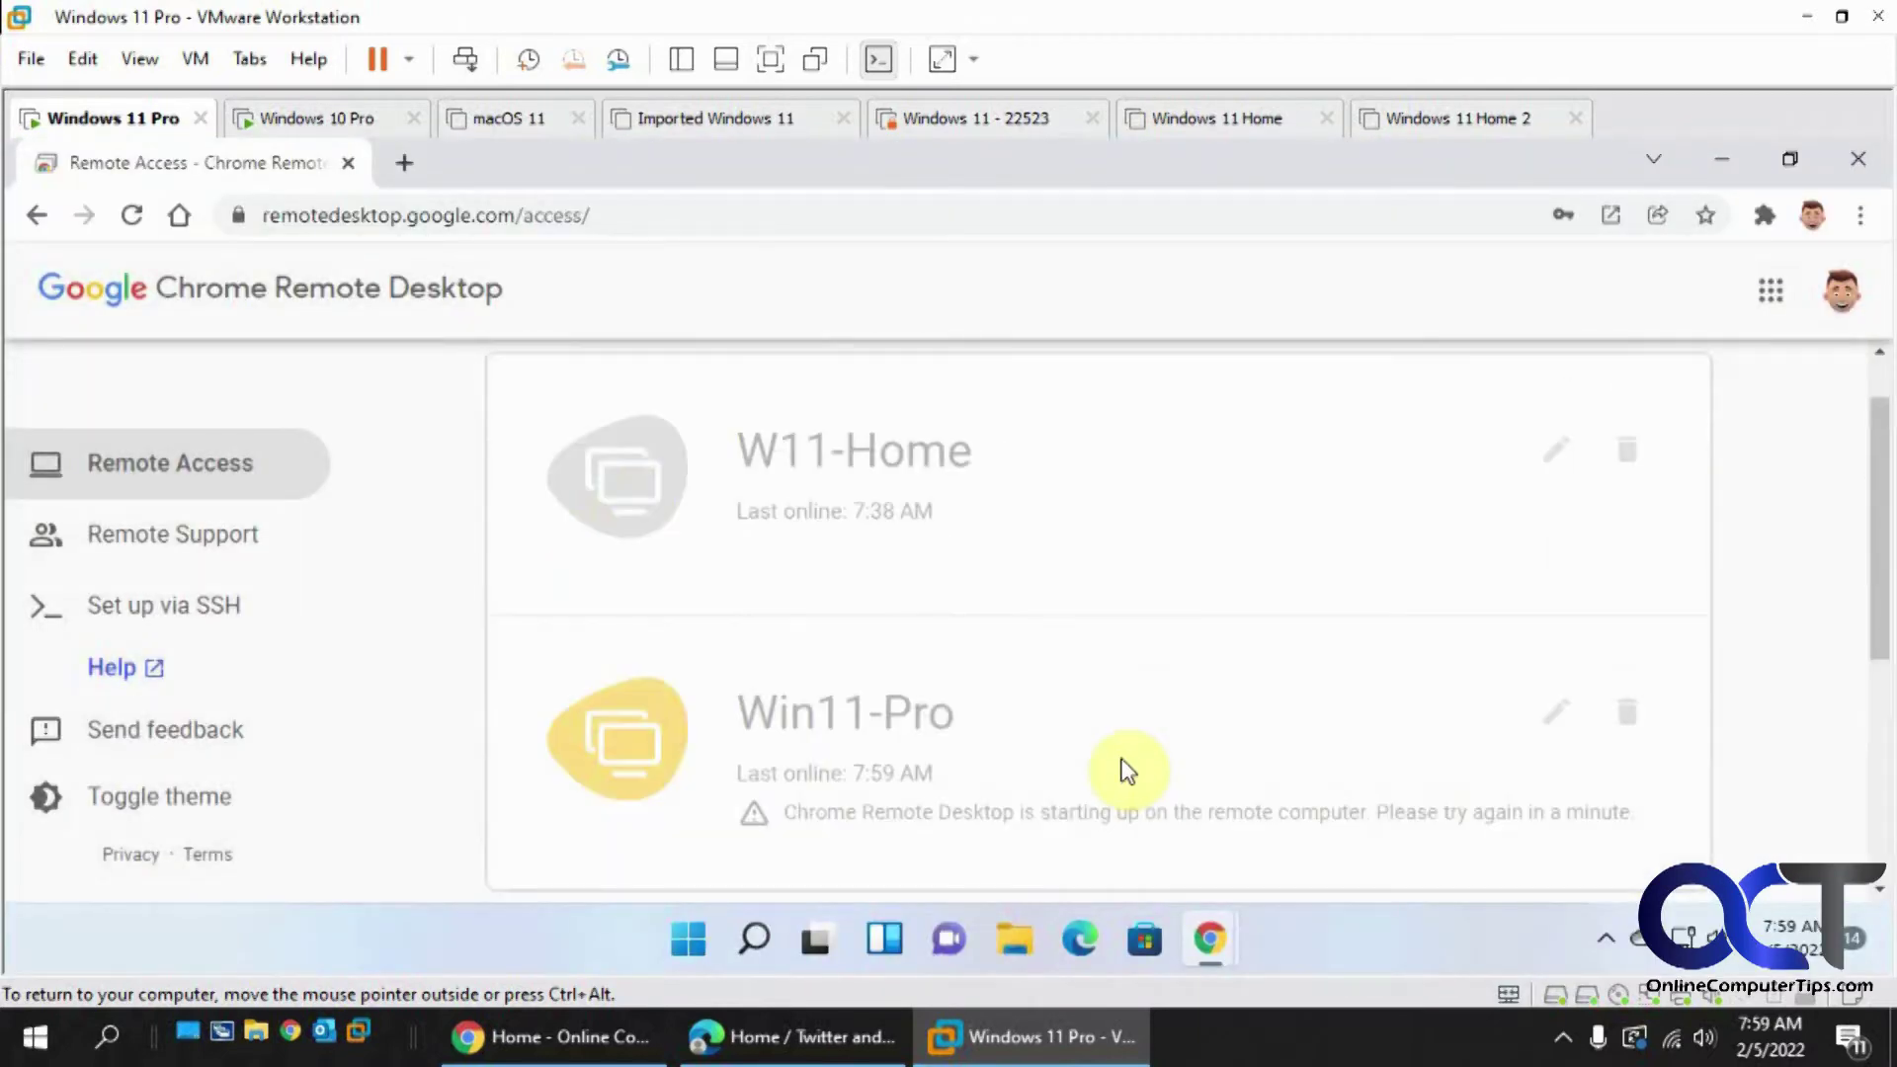
scroll(1128, 771, down, 5)
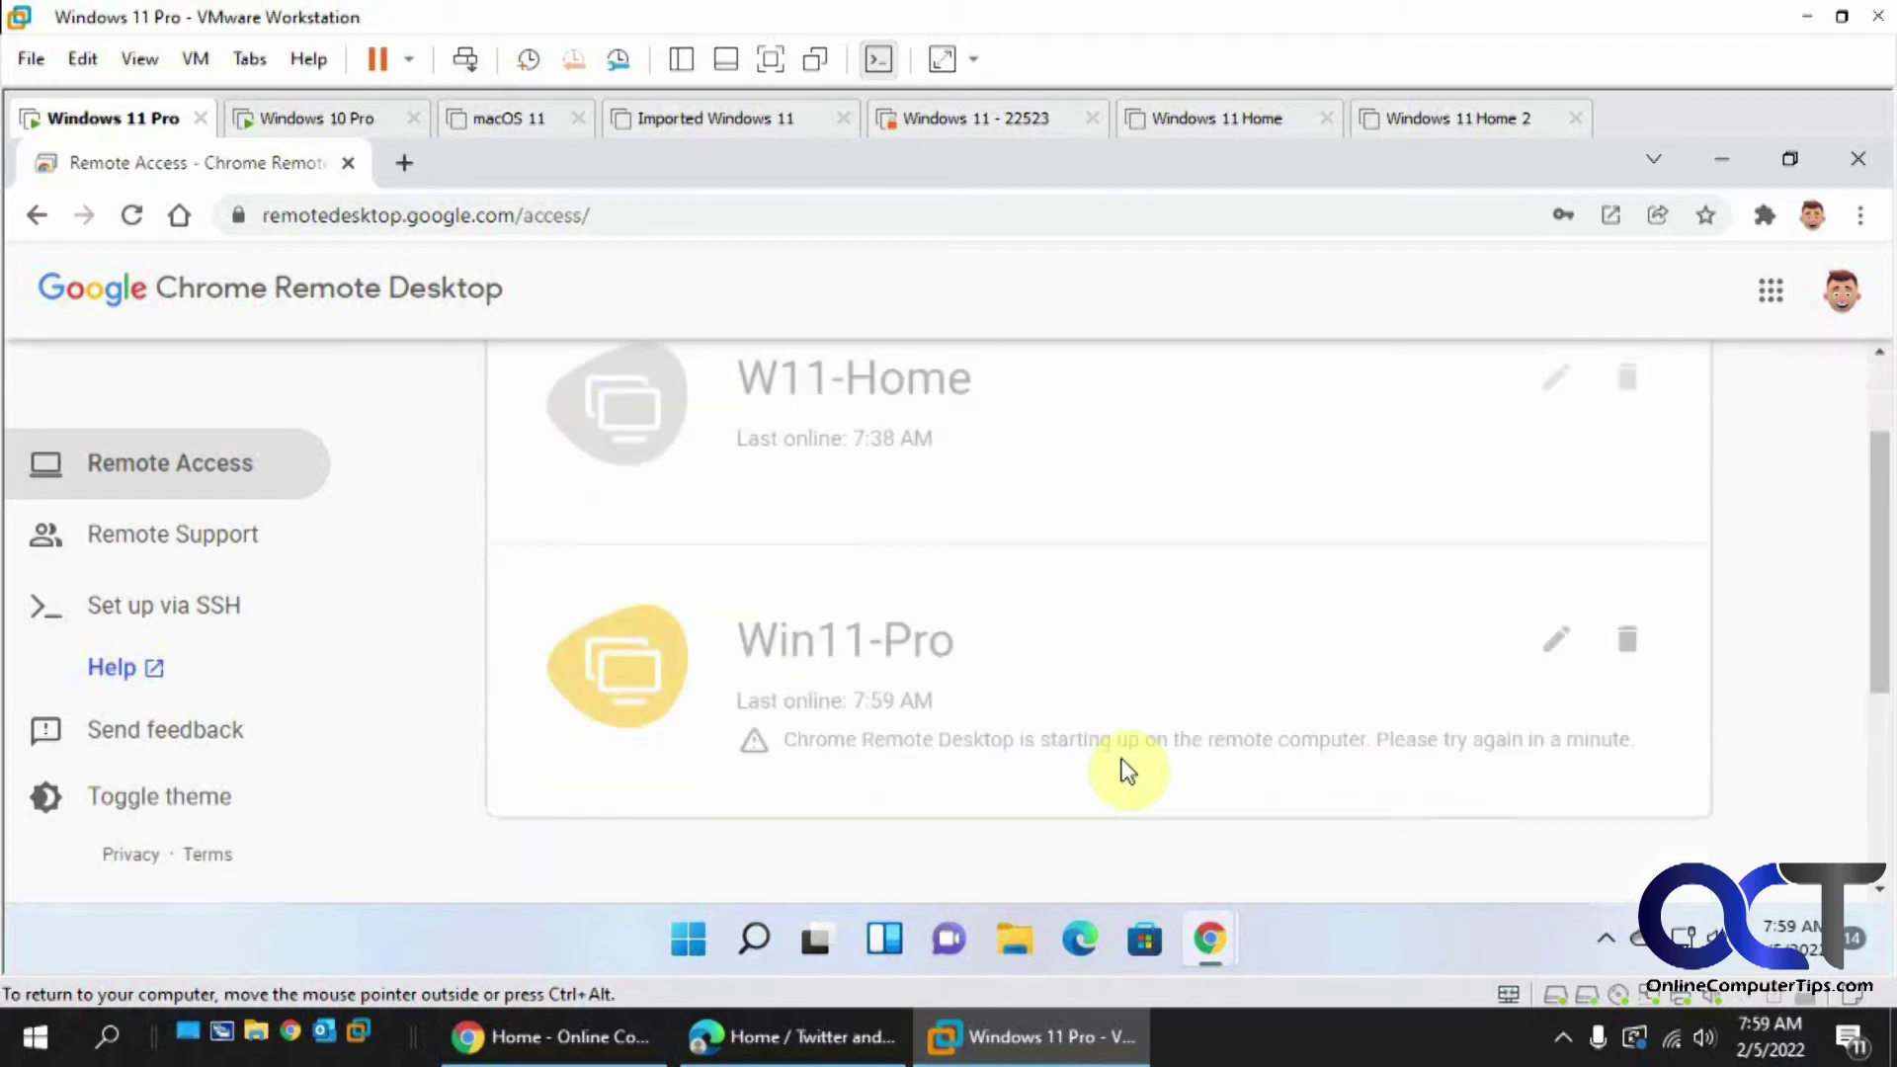
scroll(1128, 770, down, 1)
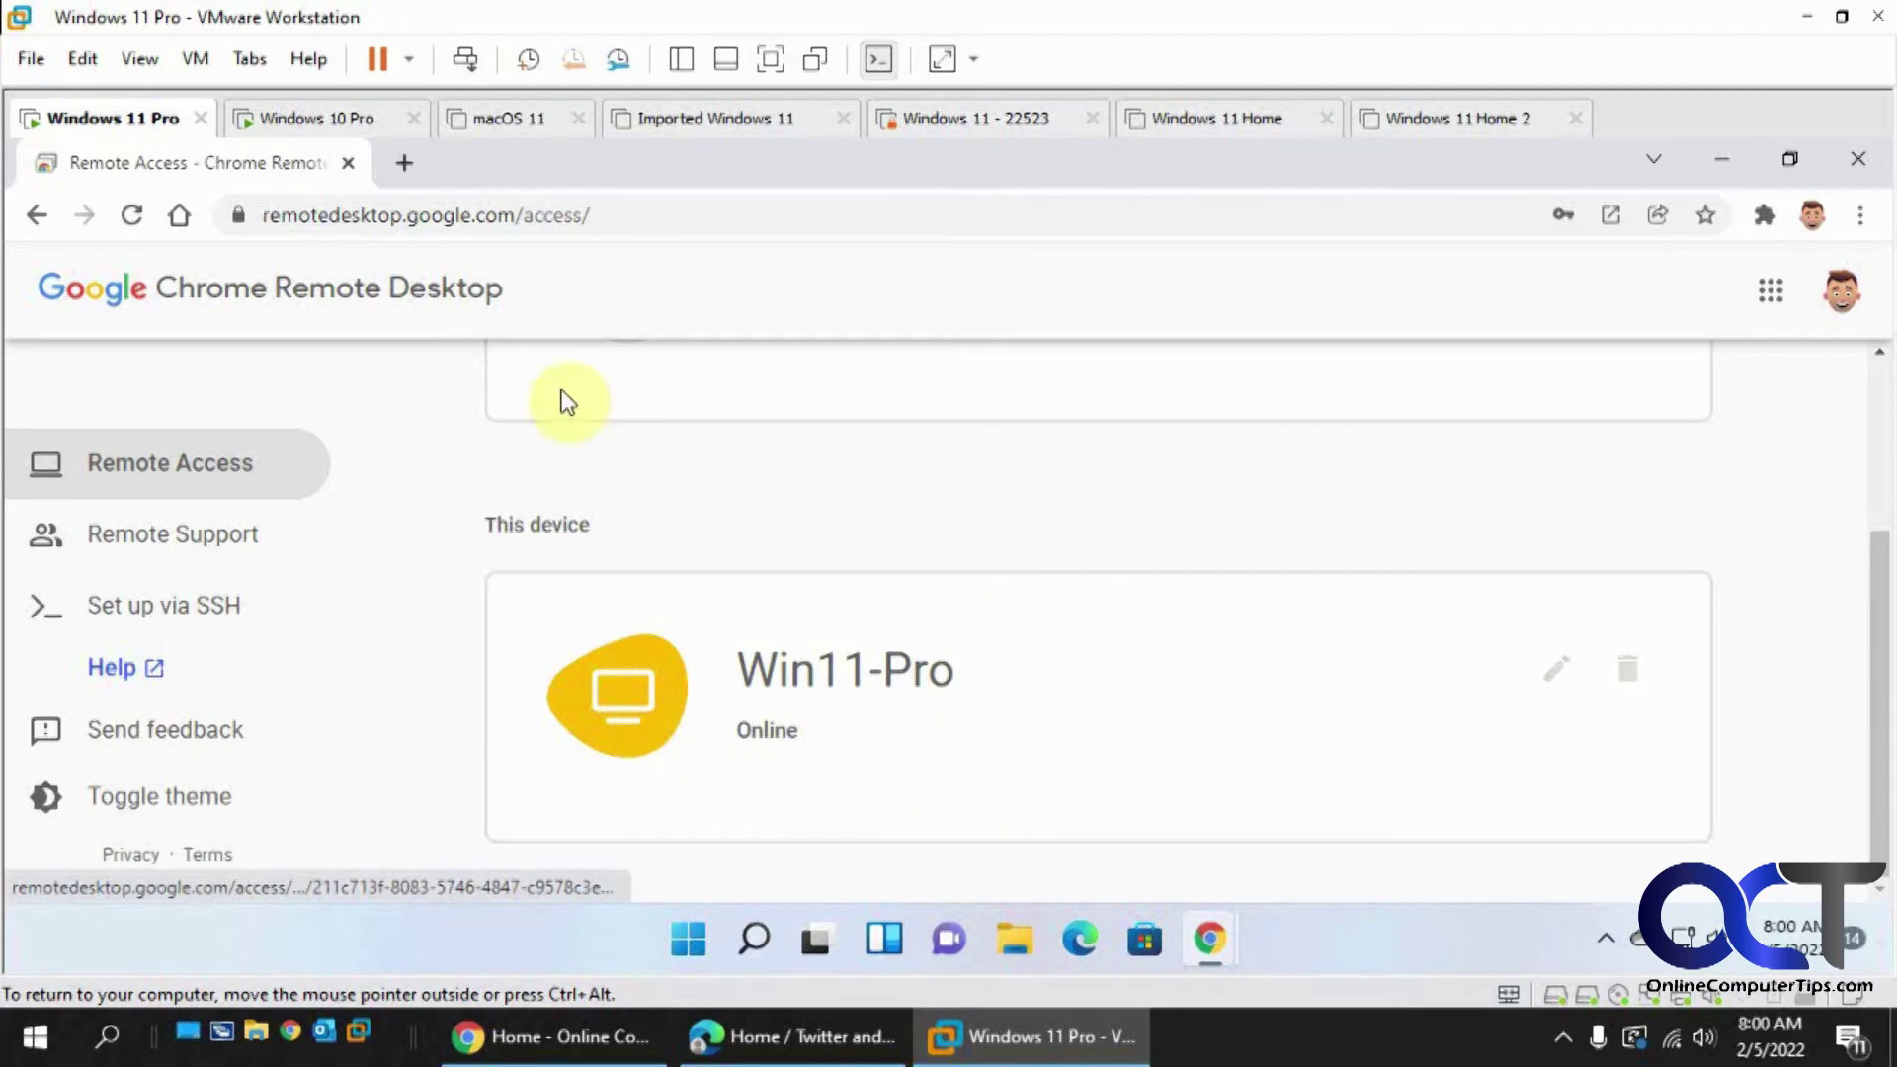
- On the Windows 10 Pro VM, open the Chrome Remote Desktop bookmark listing Win11-Pro as Online
click(336, 123)
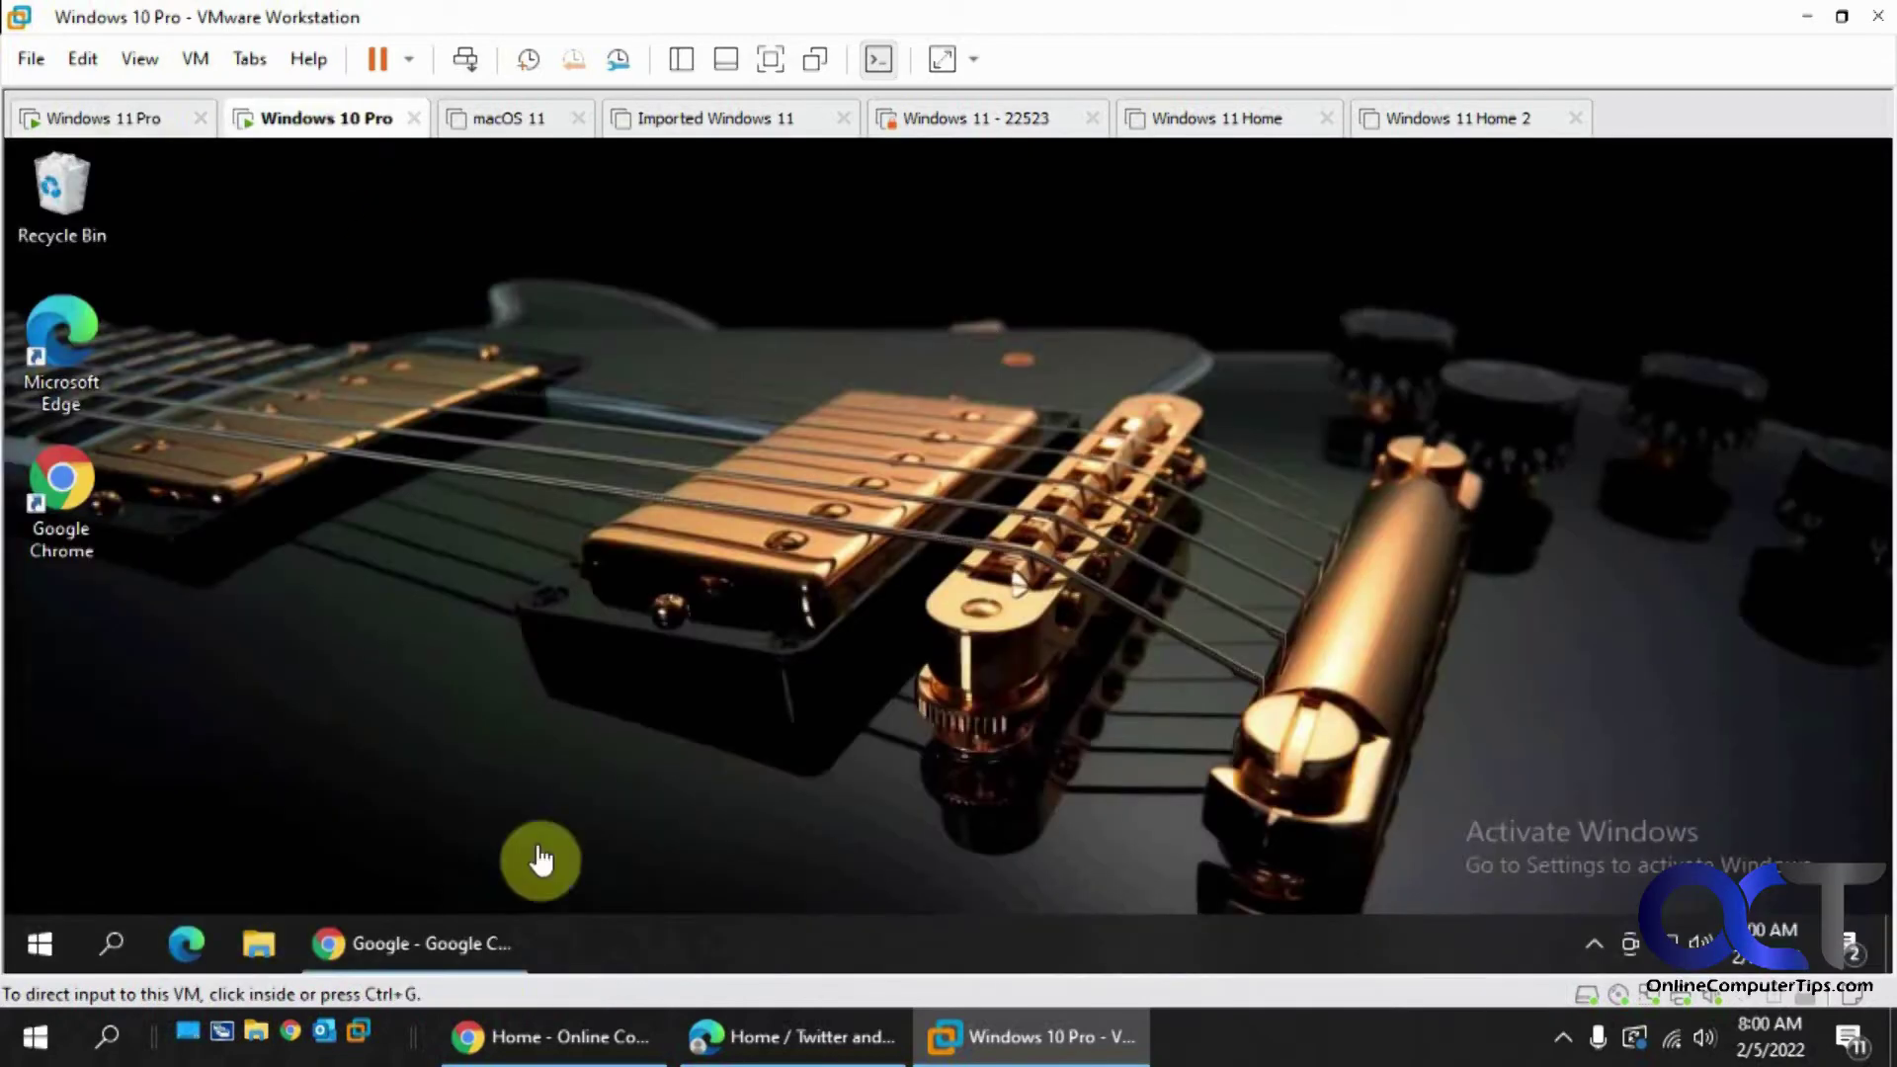
click(441, 943)
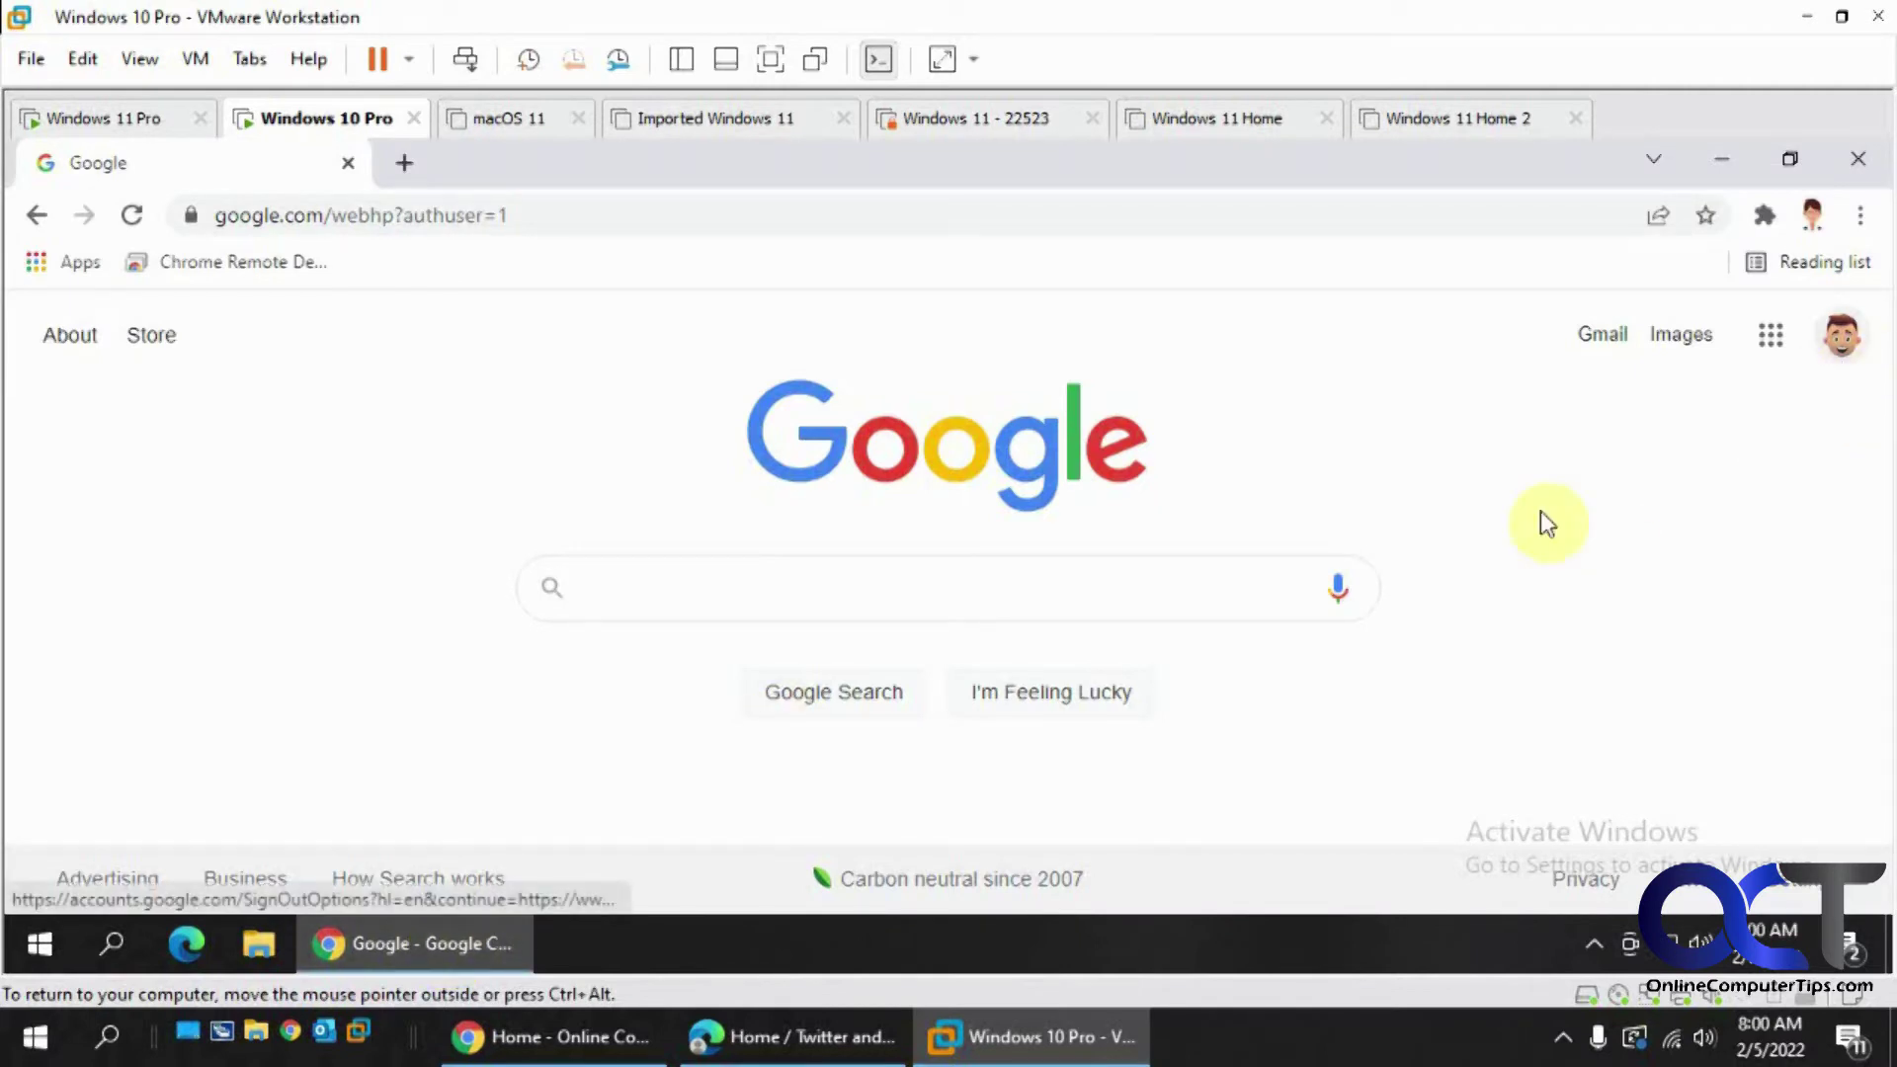
click(1030, 596)
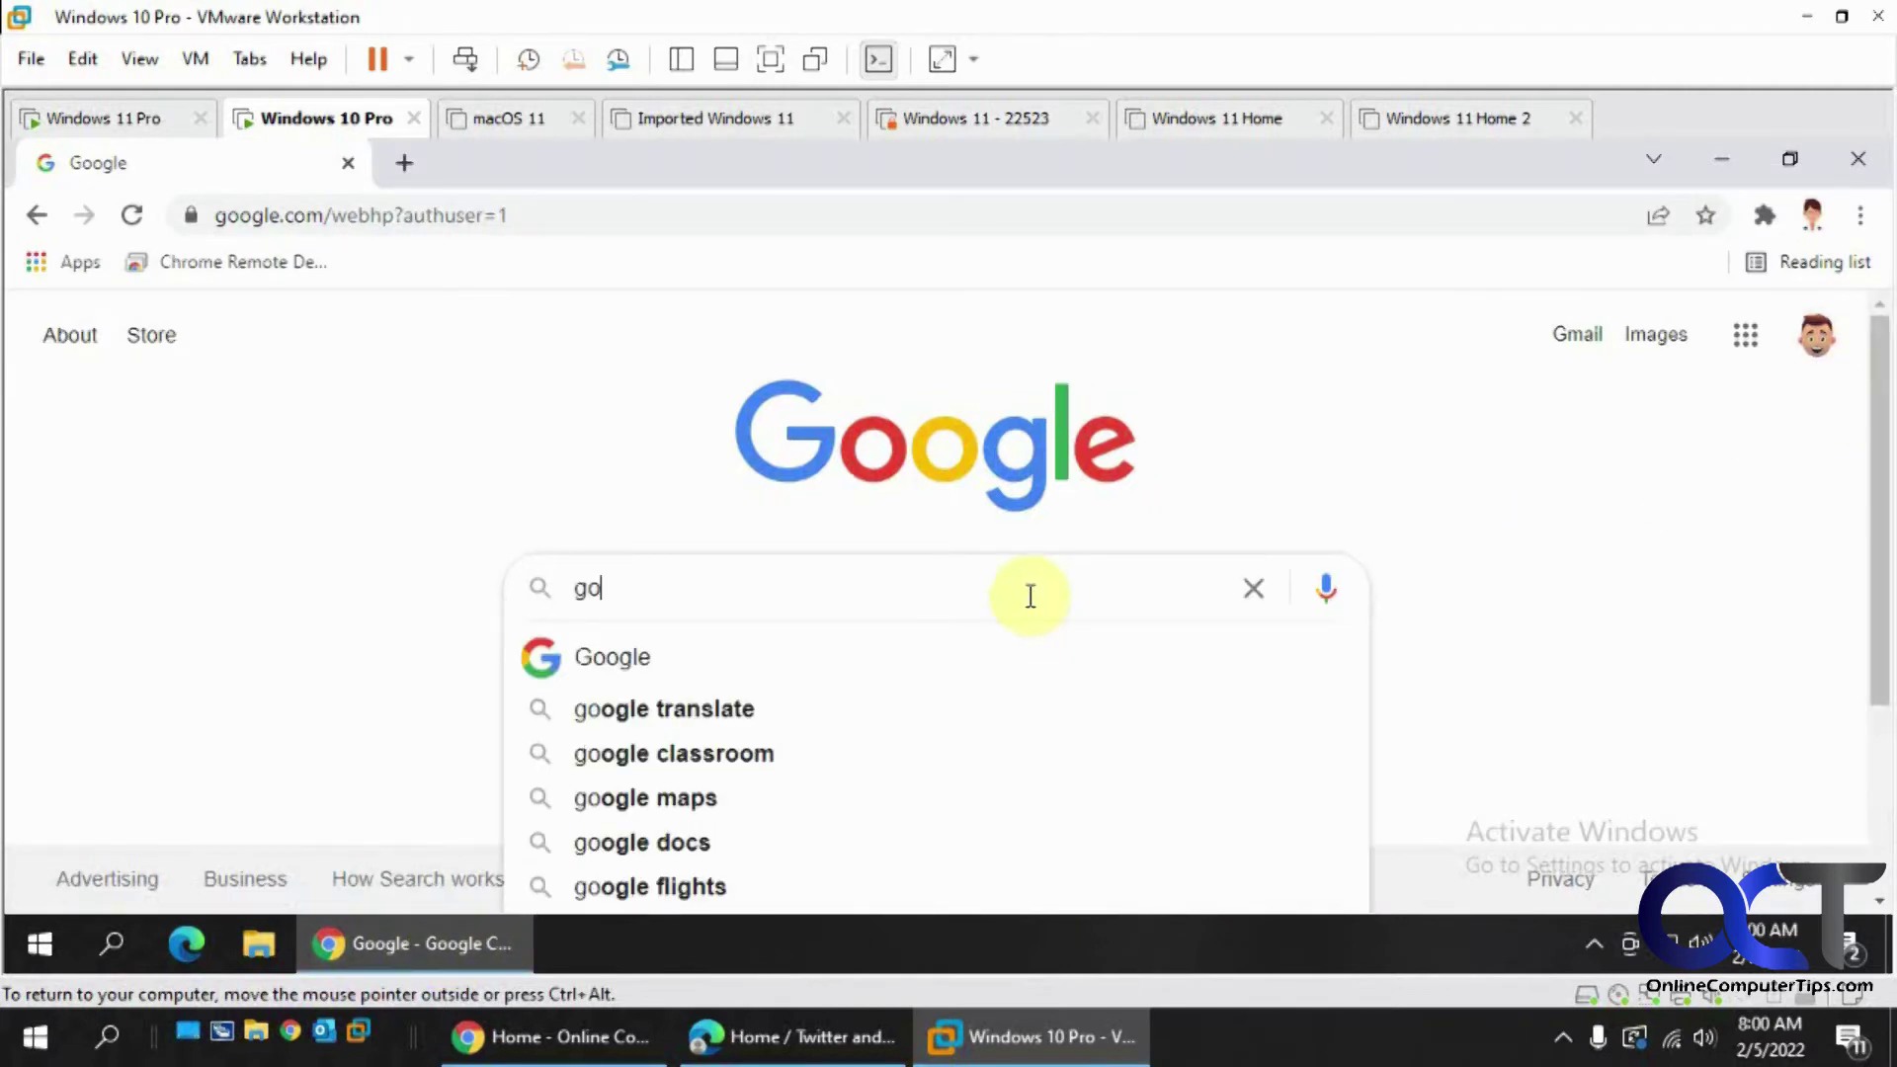
click(230, 261)
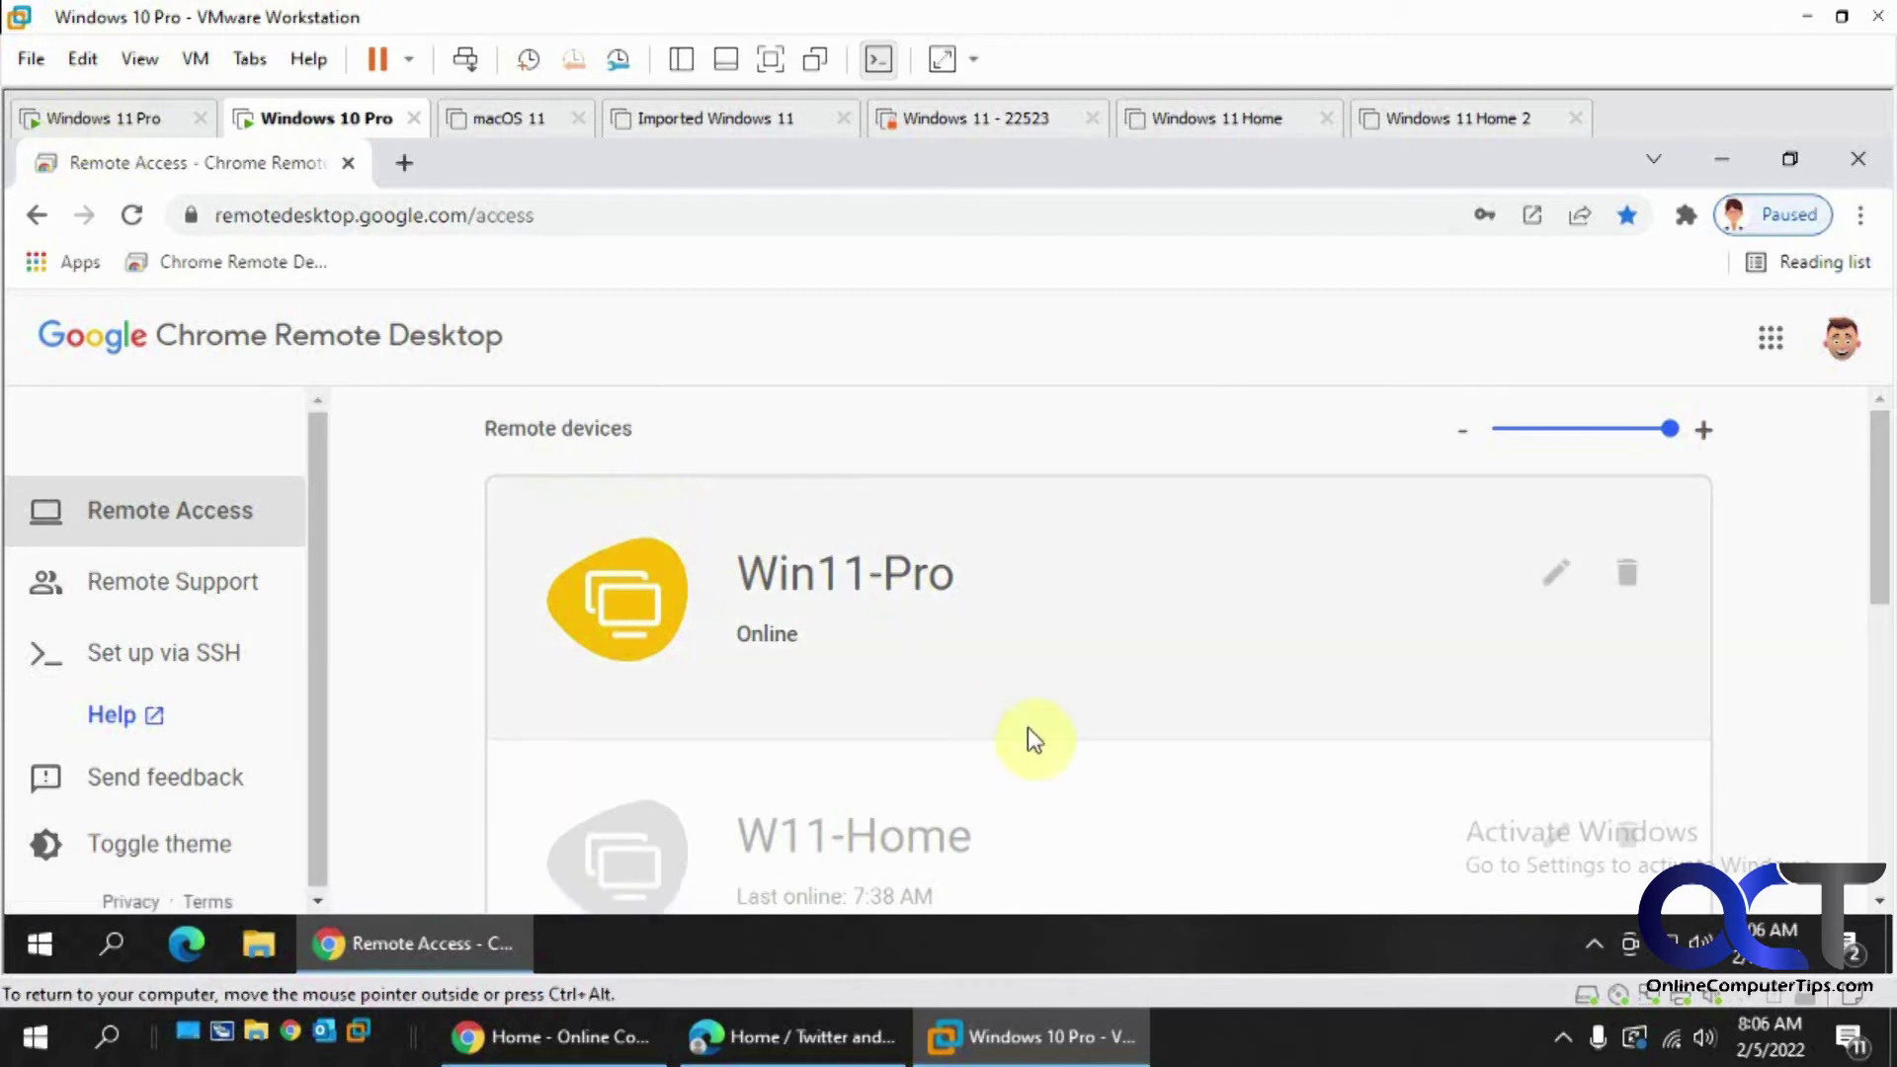
scroll(1028, 729, down, 2)
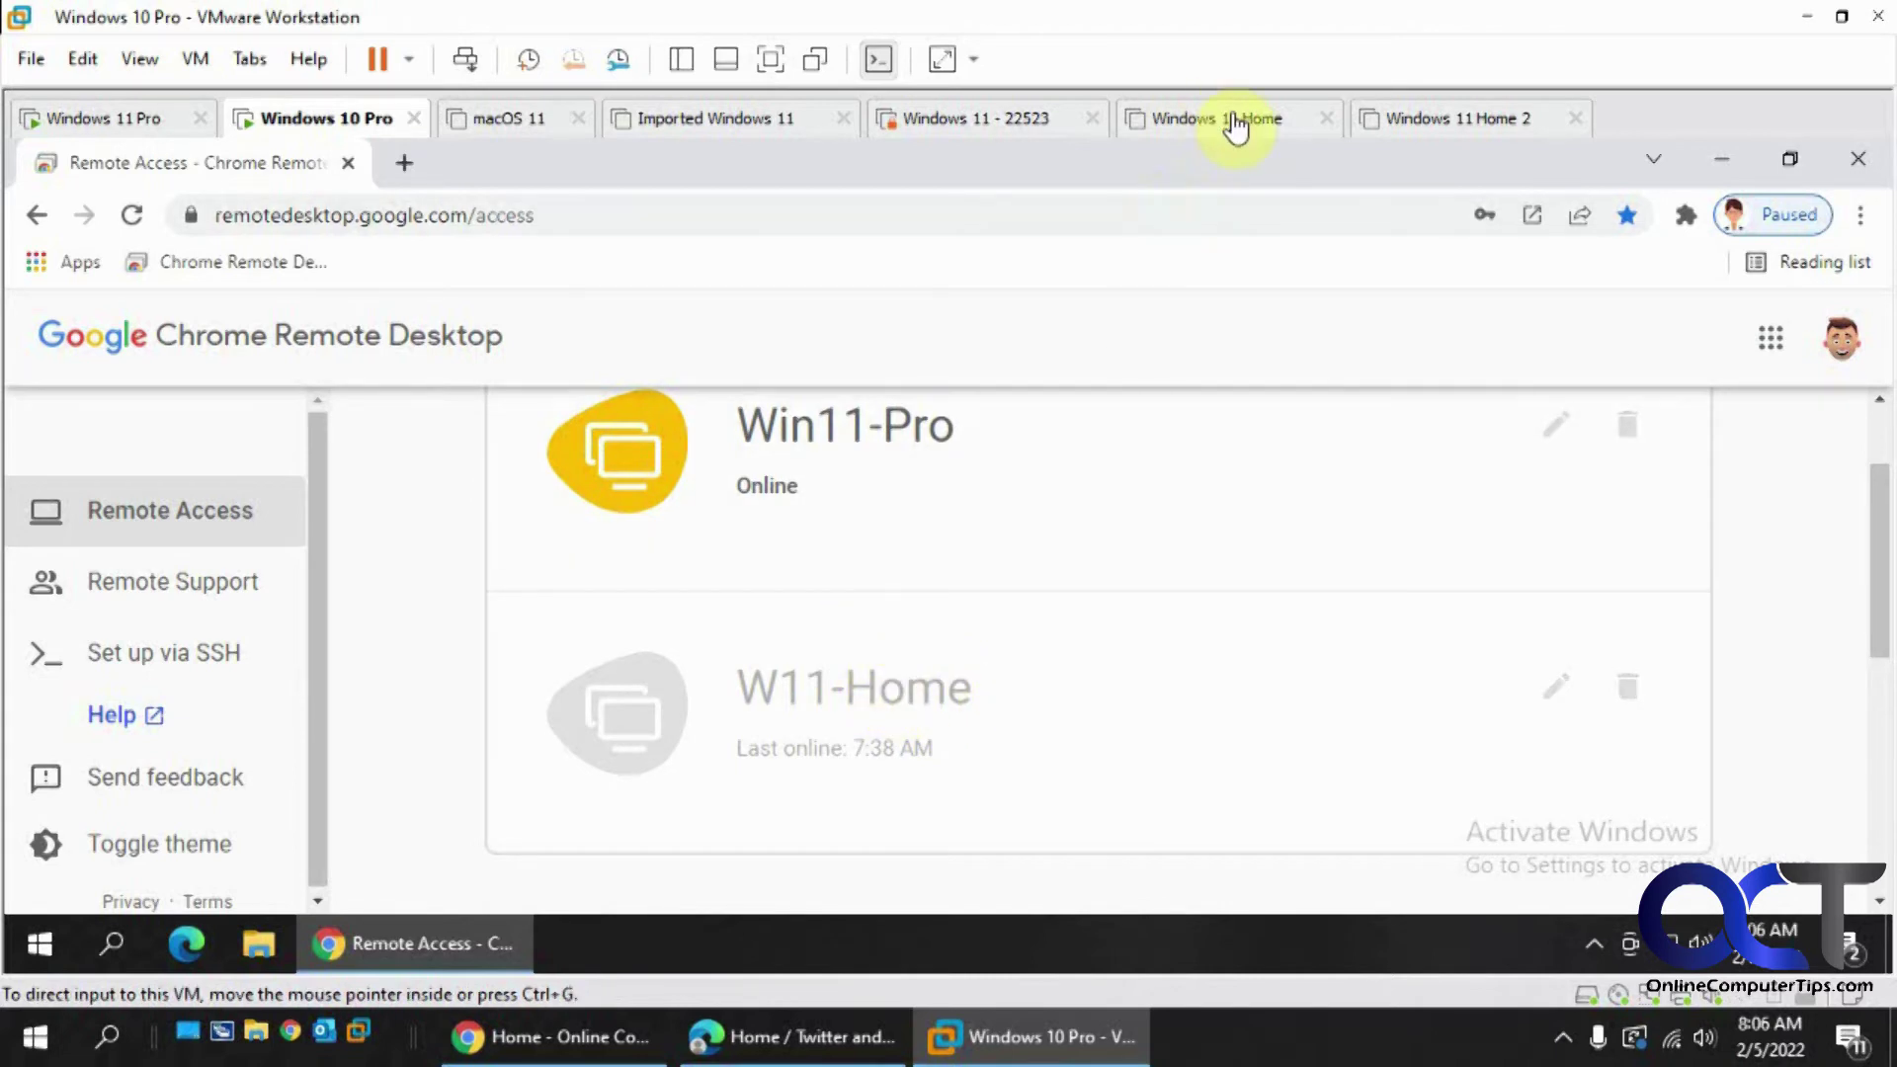
scroll(1024, 641, up, 2)
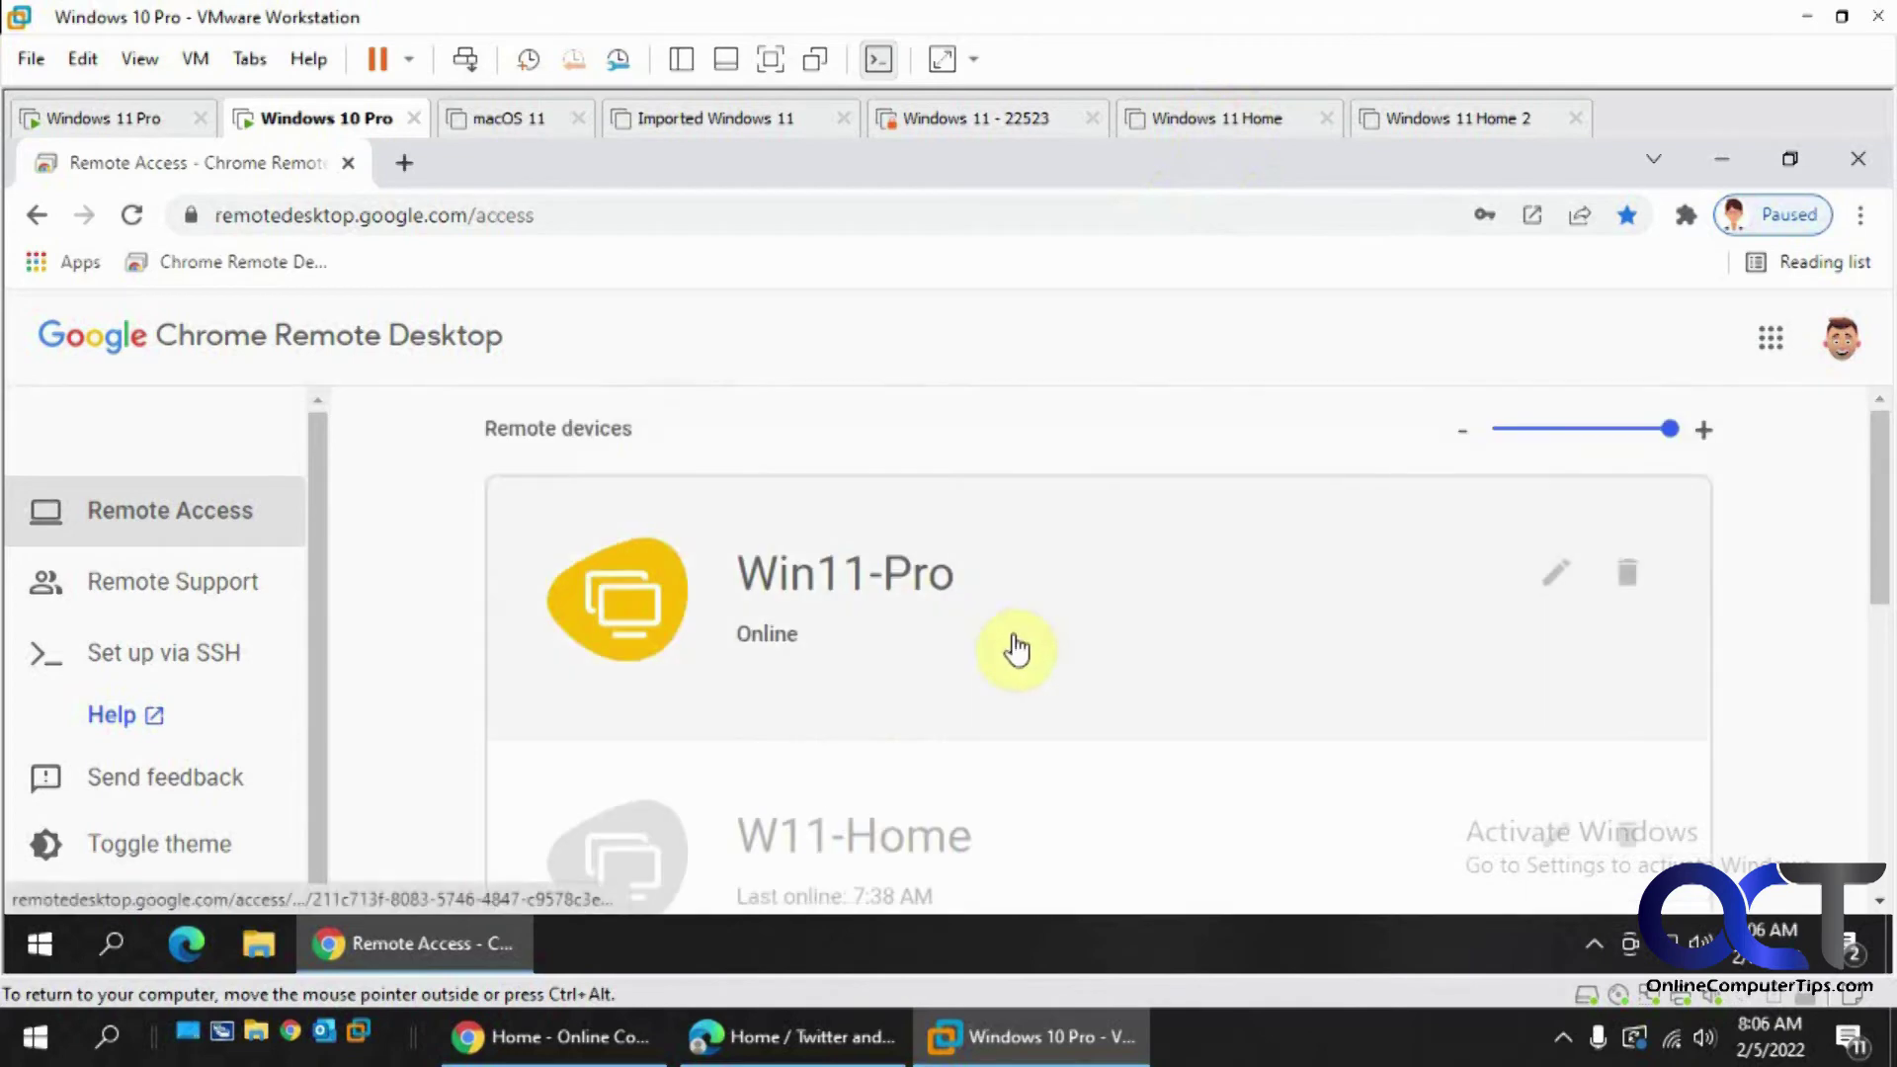
- On the Windows 11 Pro VM, close the Chrome Web Store window and restore Chrome
click(140, 121)
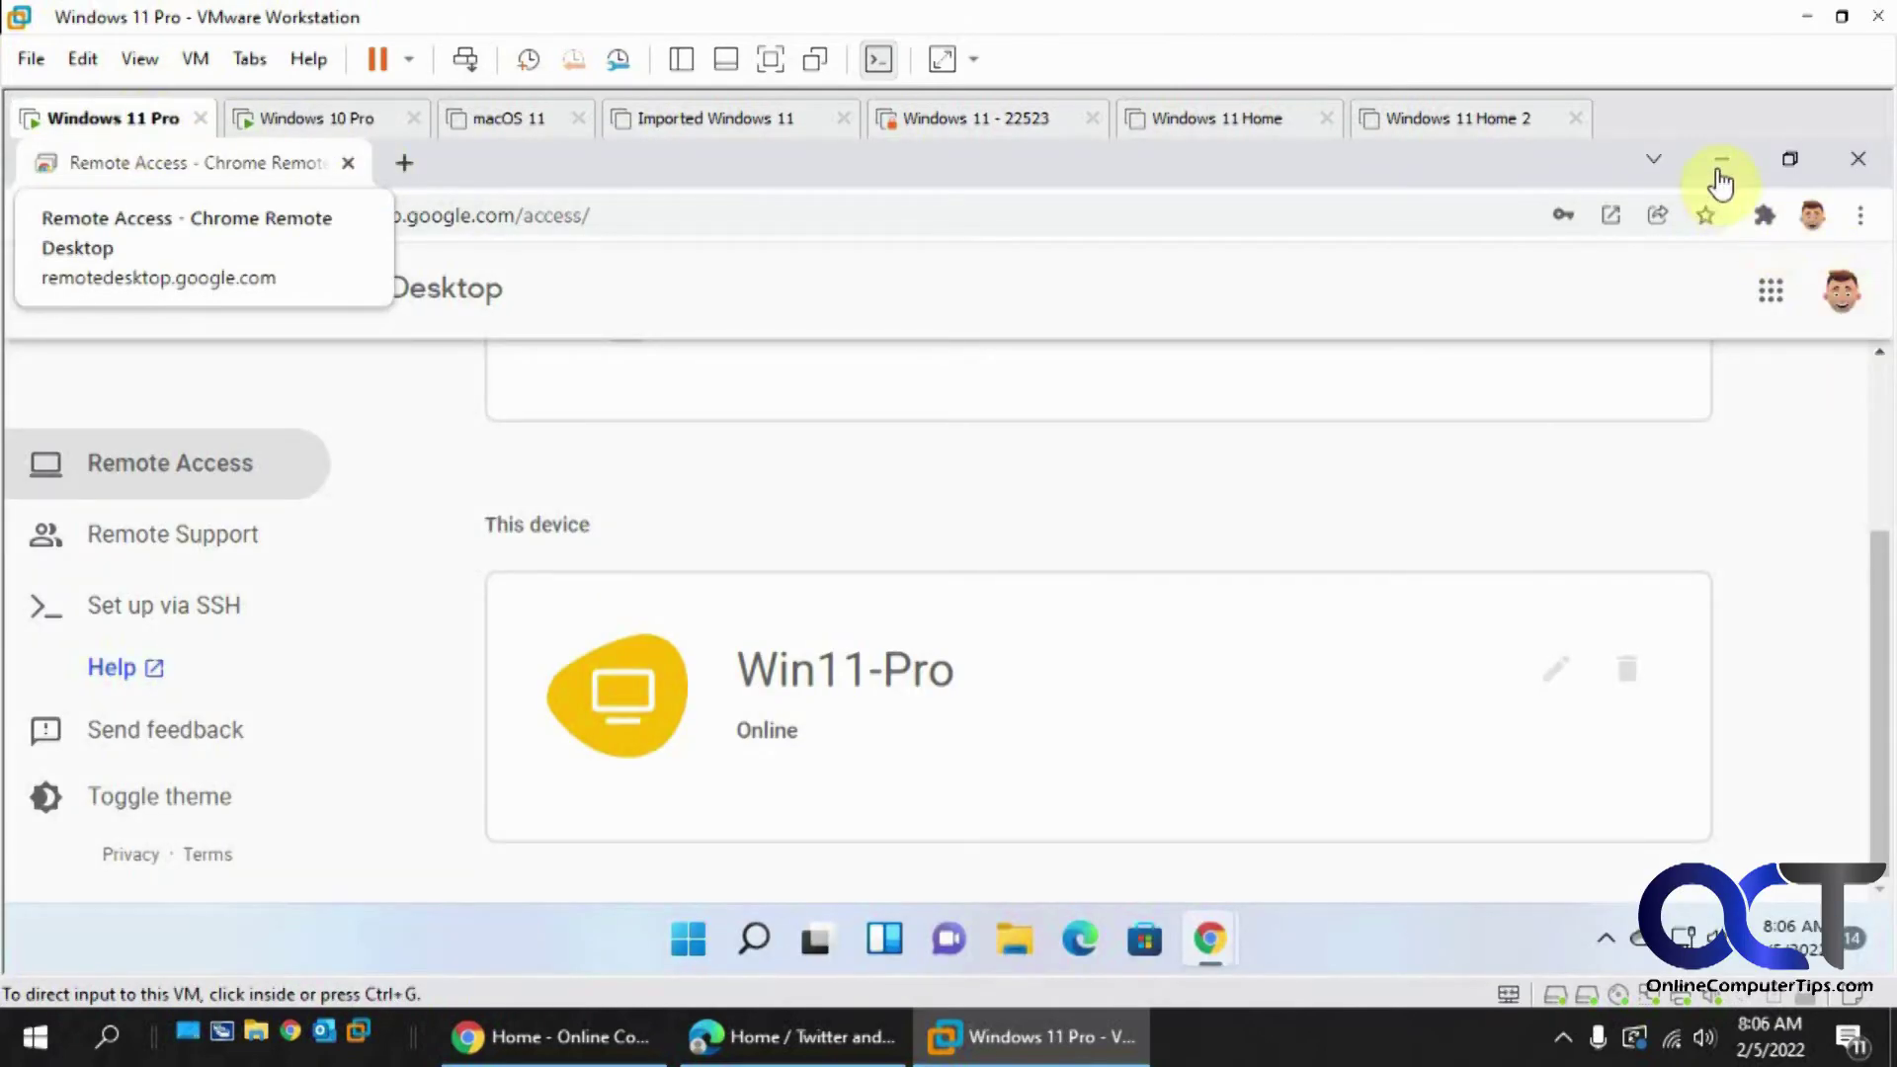
click(1719, 159)
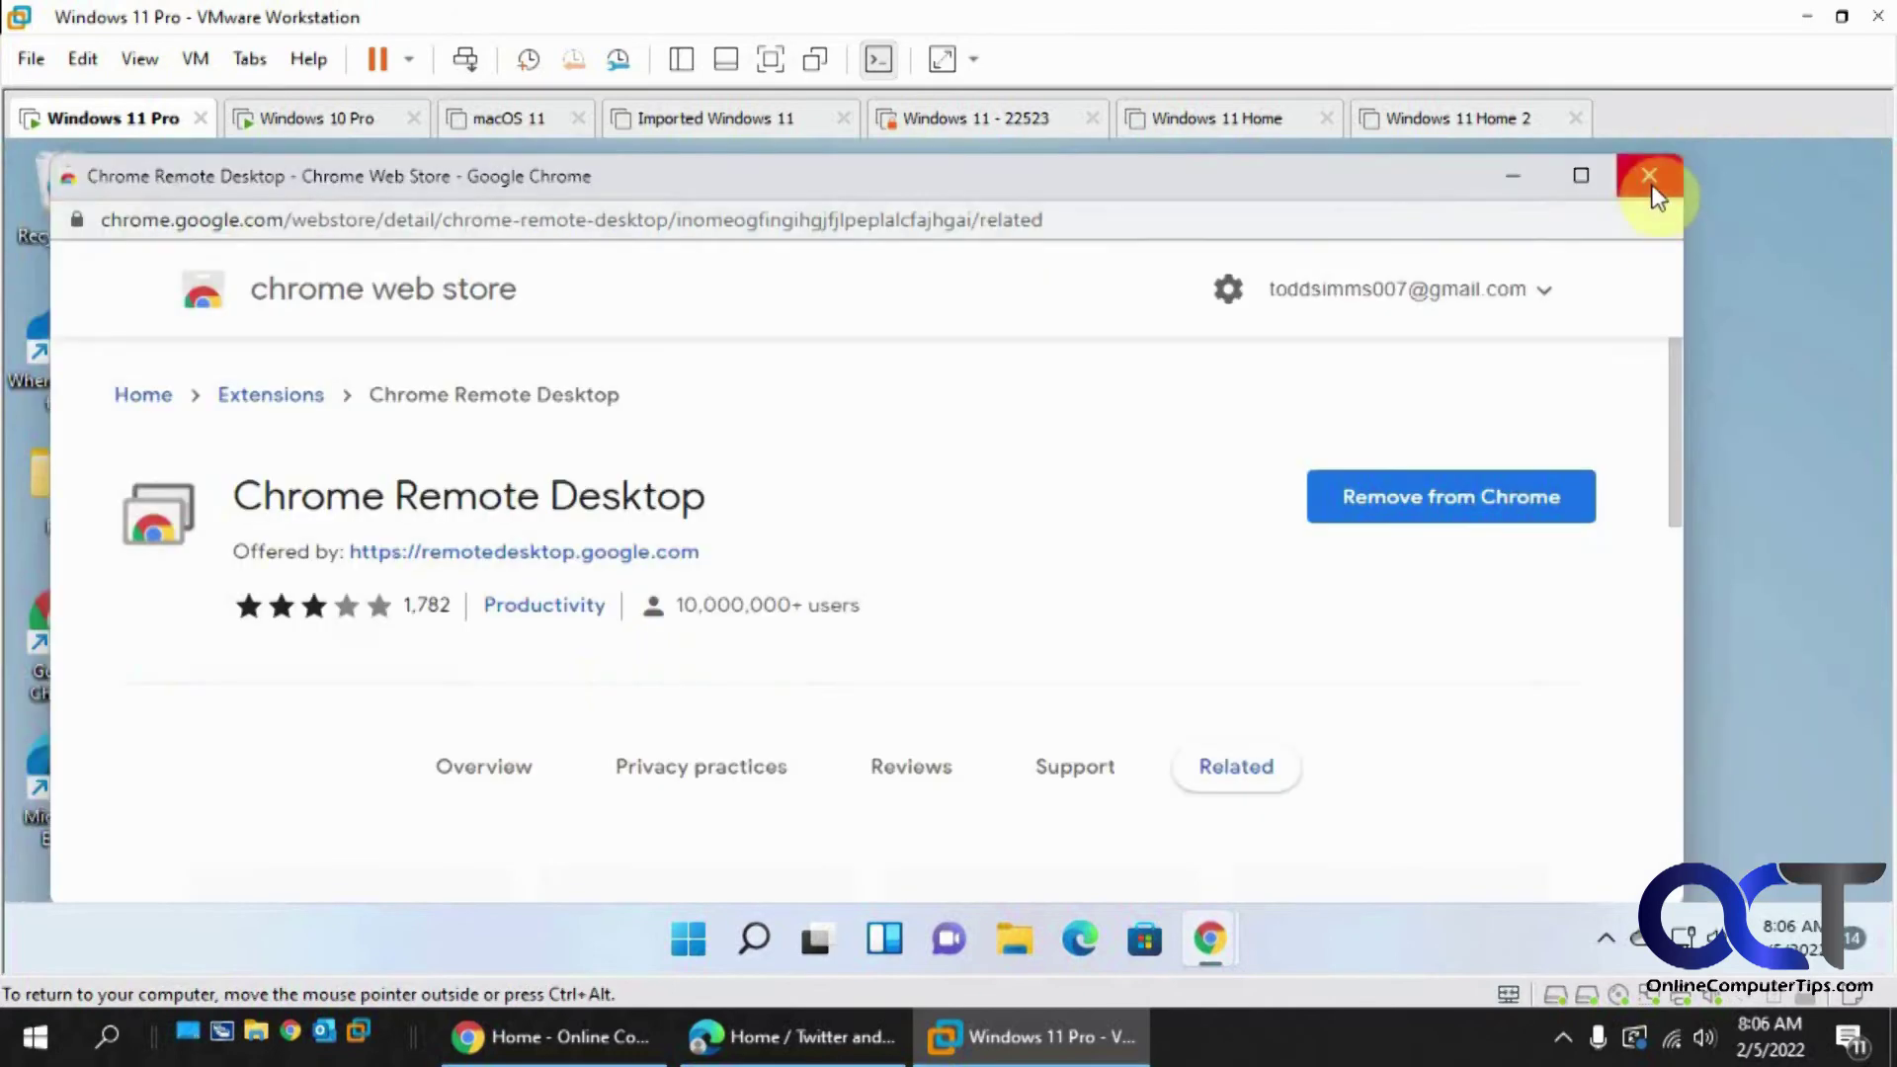
click(1649, 181)
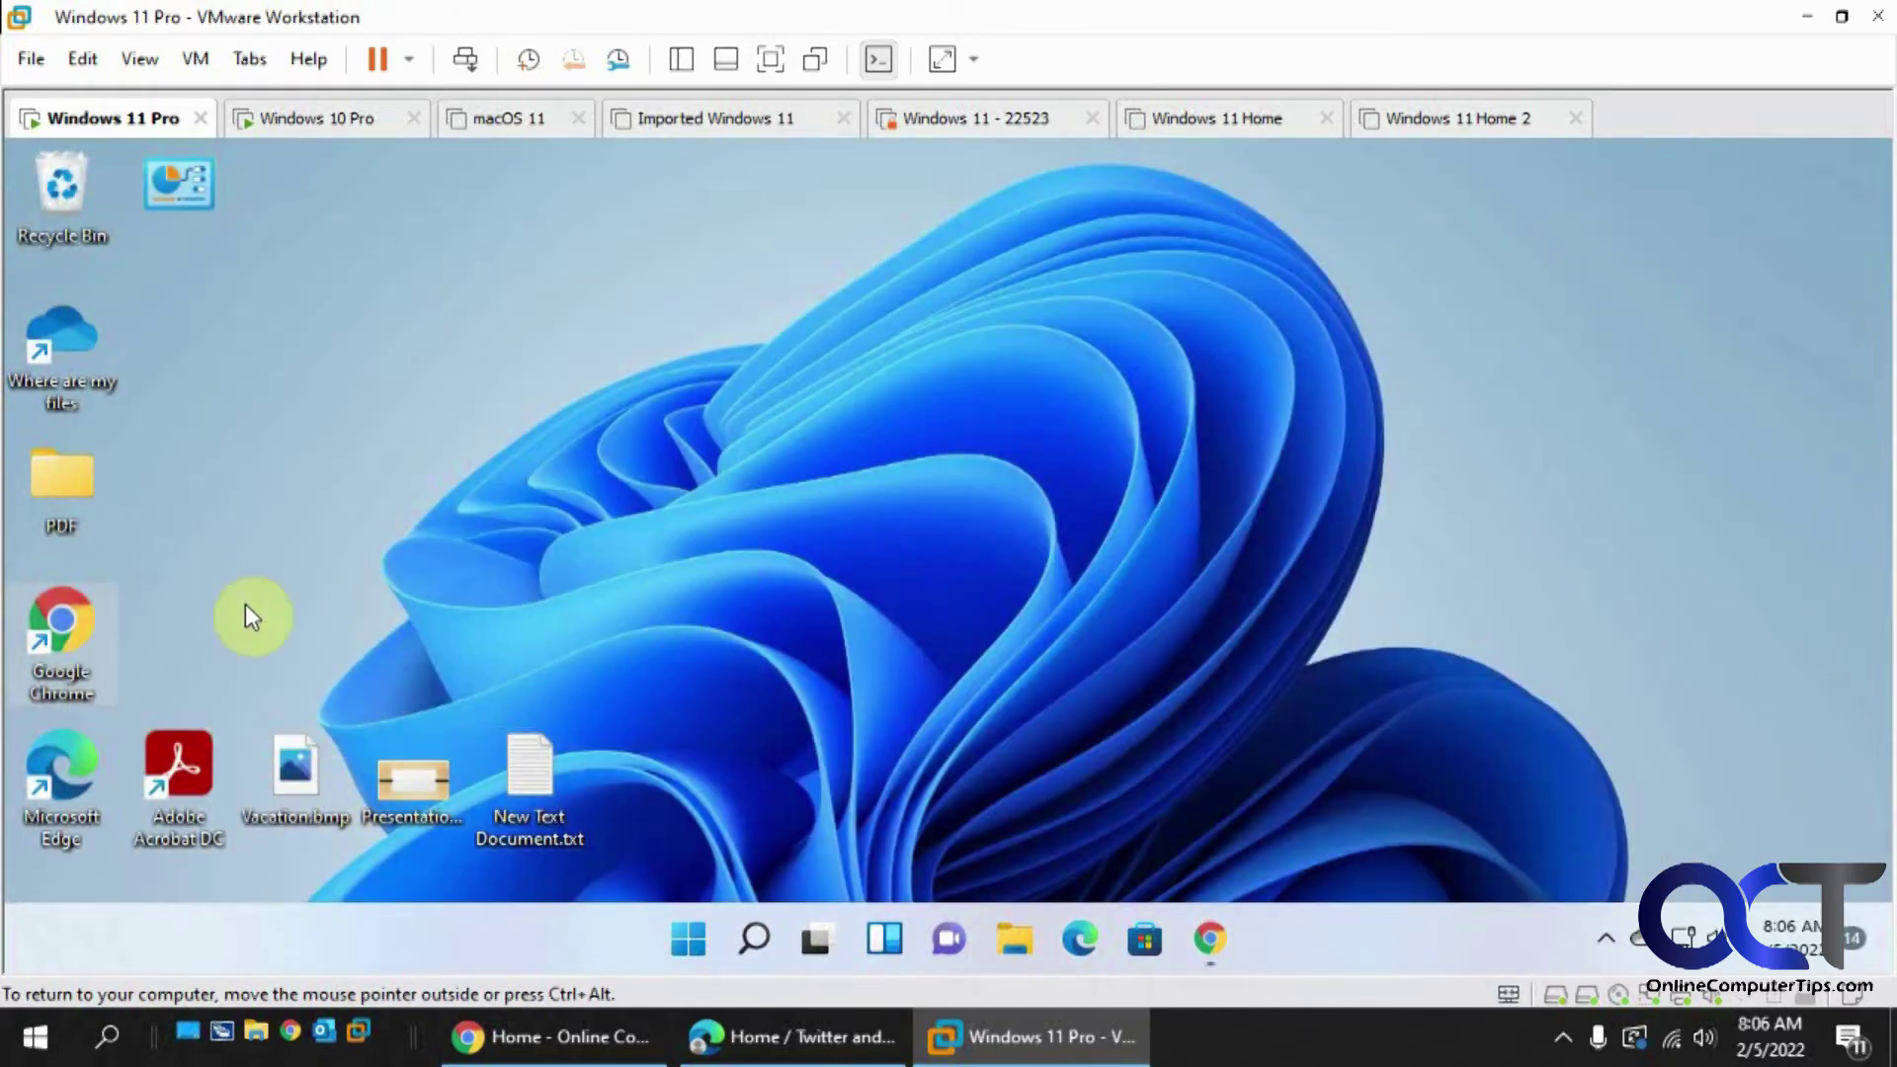
click(1208, 941)
- Search Google Images for 'dogs', open the dog-breeds article, then return to Windows 10 Pro
click(403, 163)
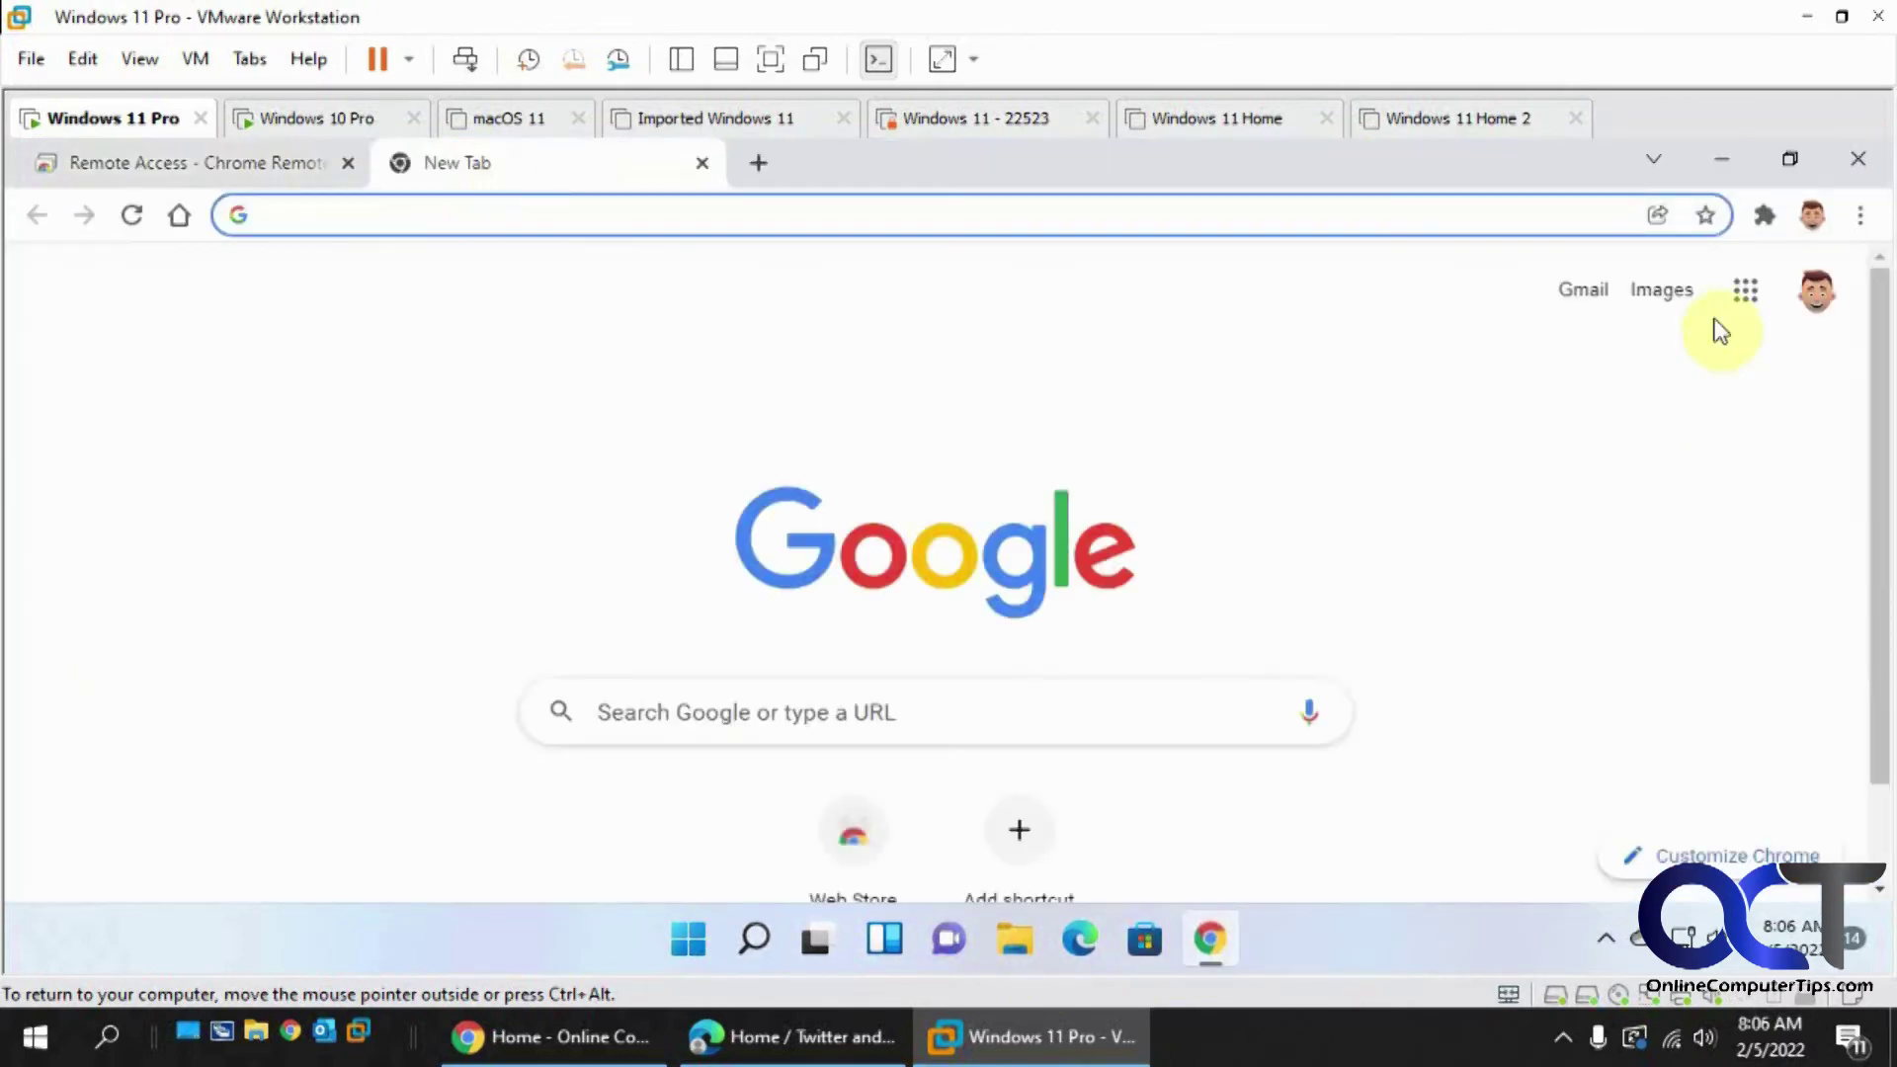
click(1646, 293)
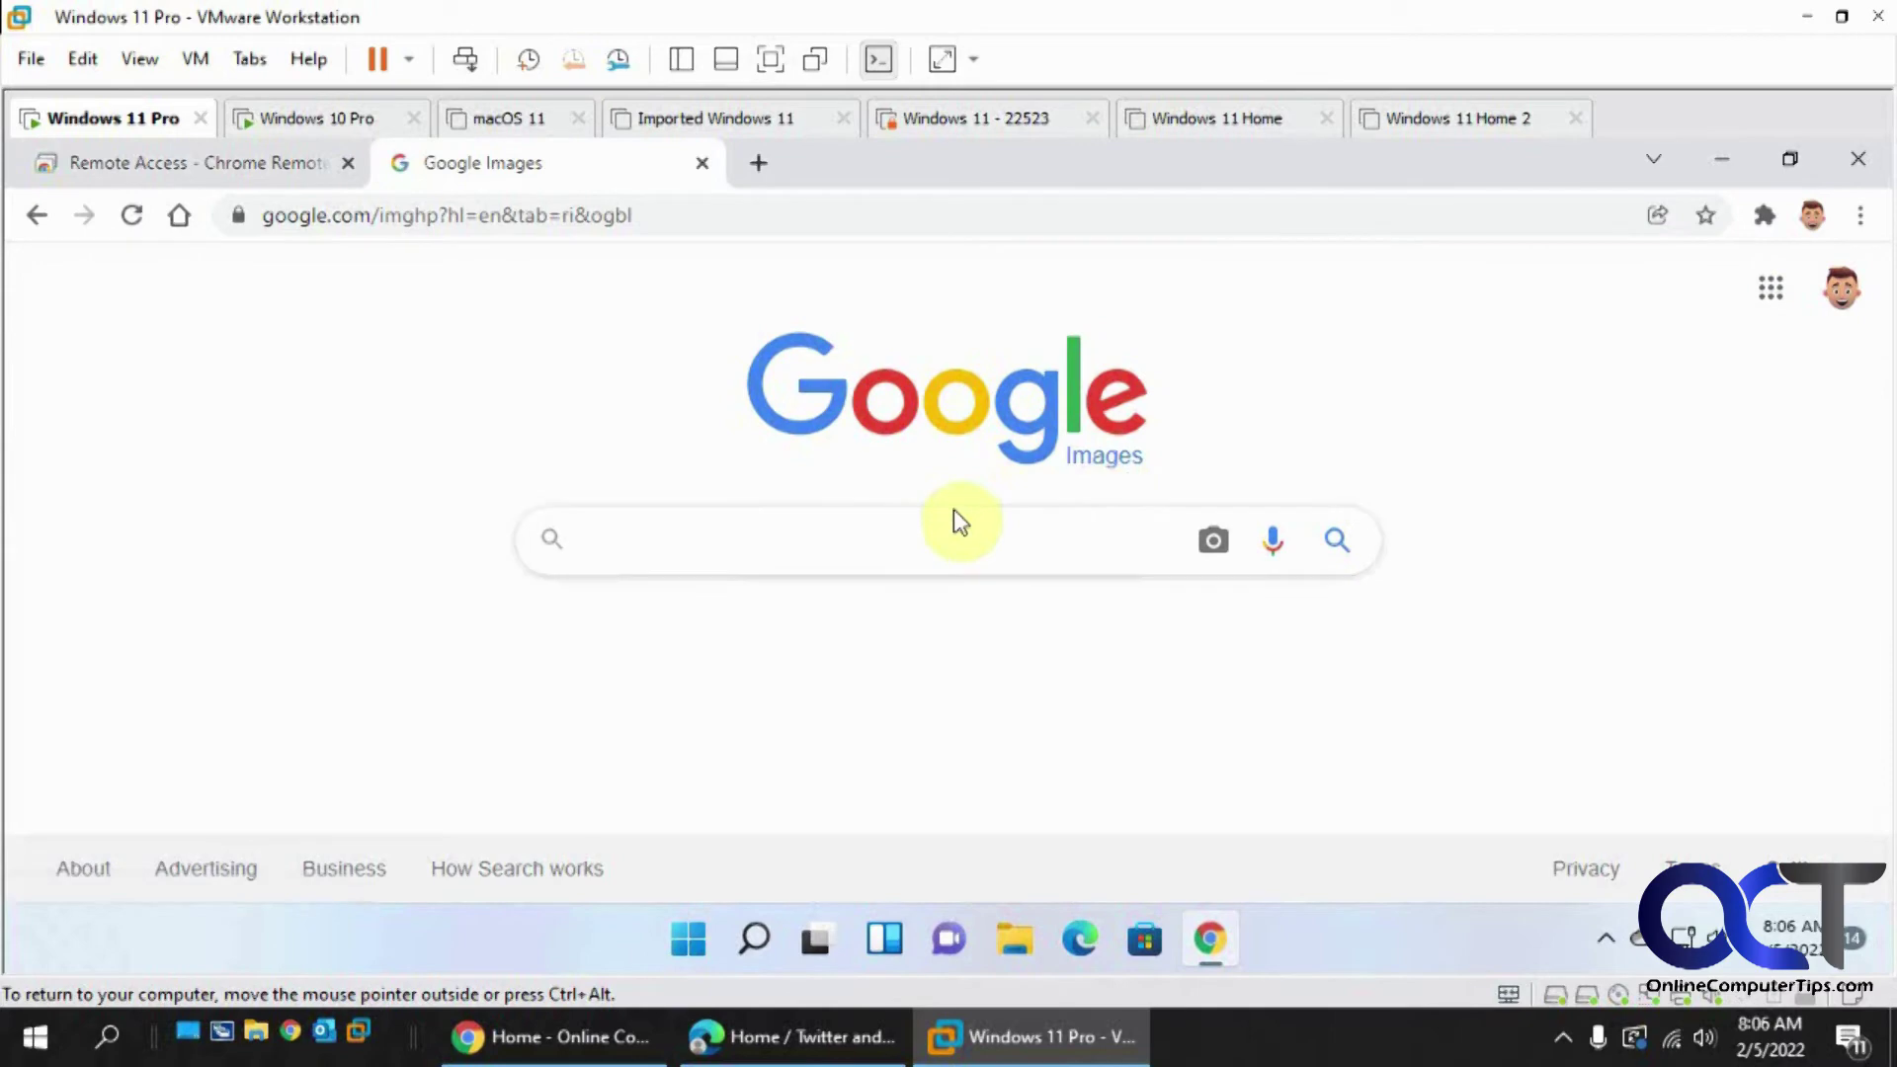
text(dogs)
key(Return)
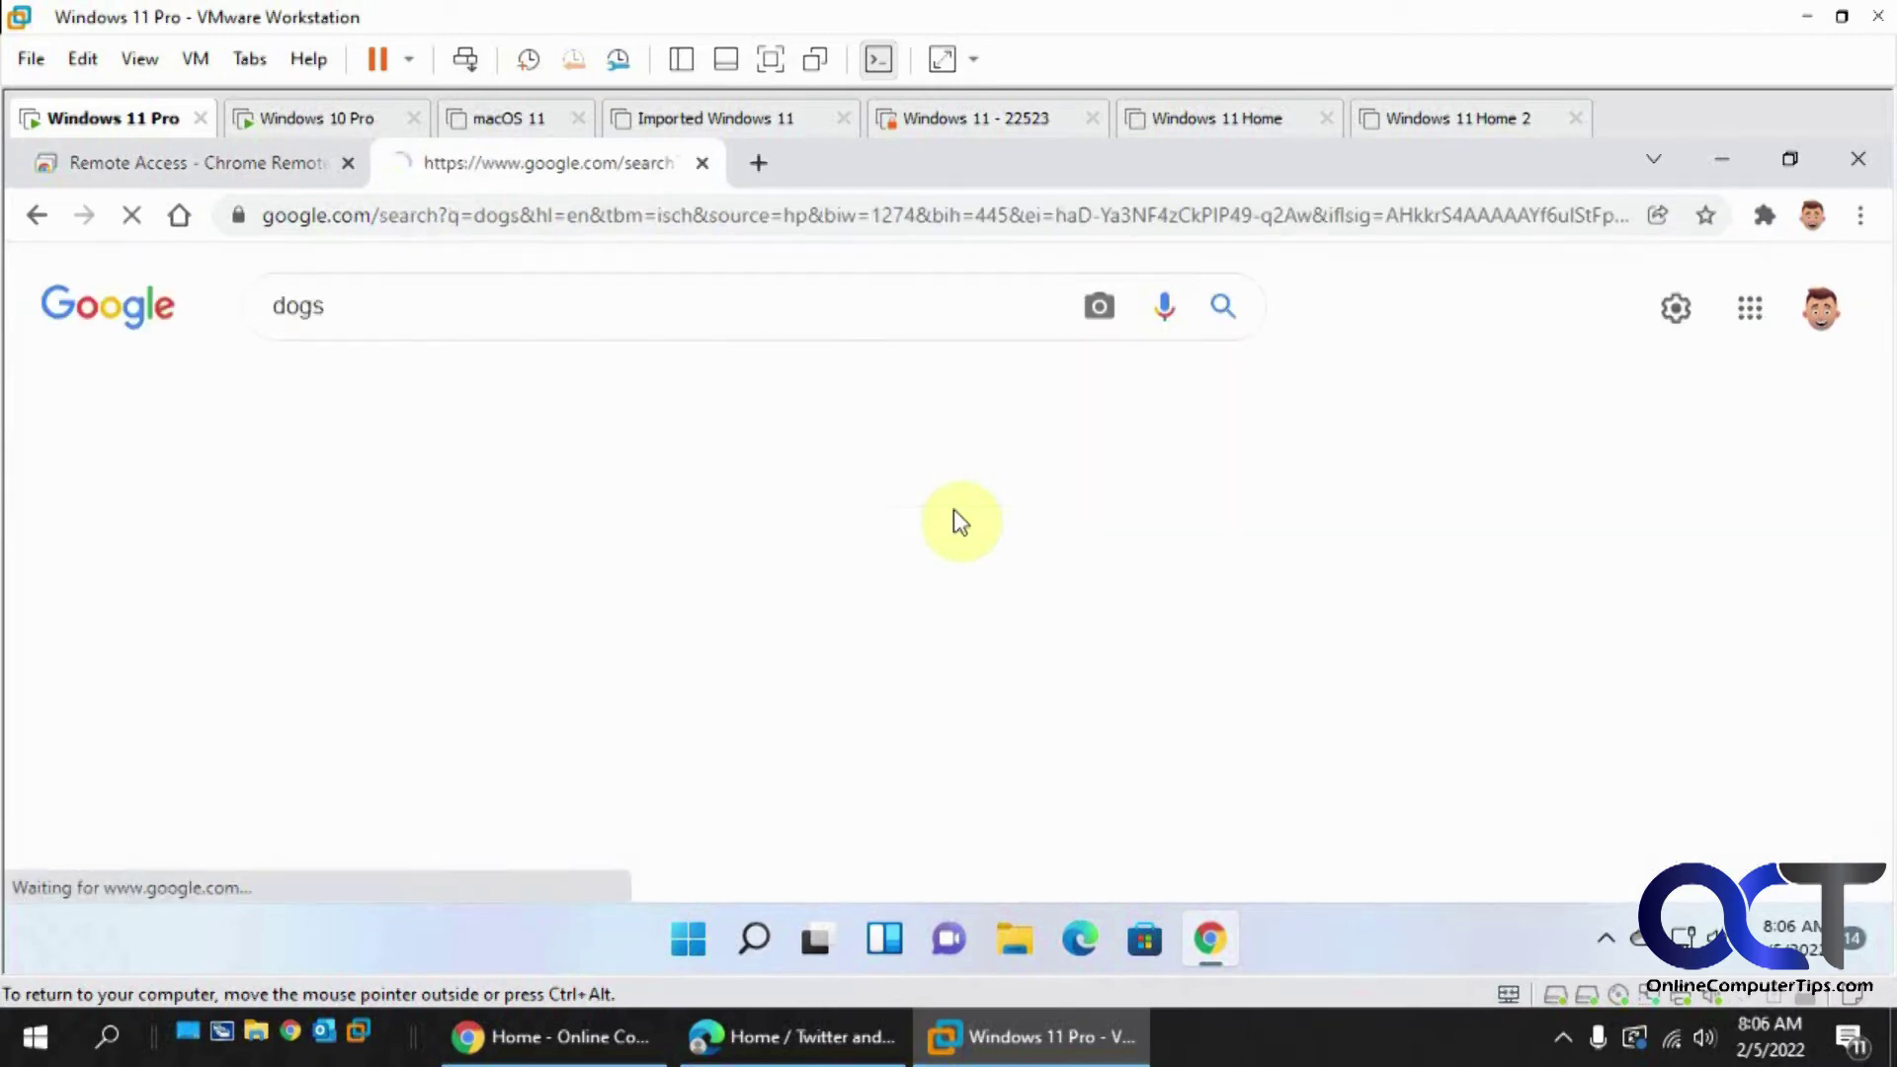
click(170, 638)
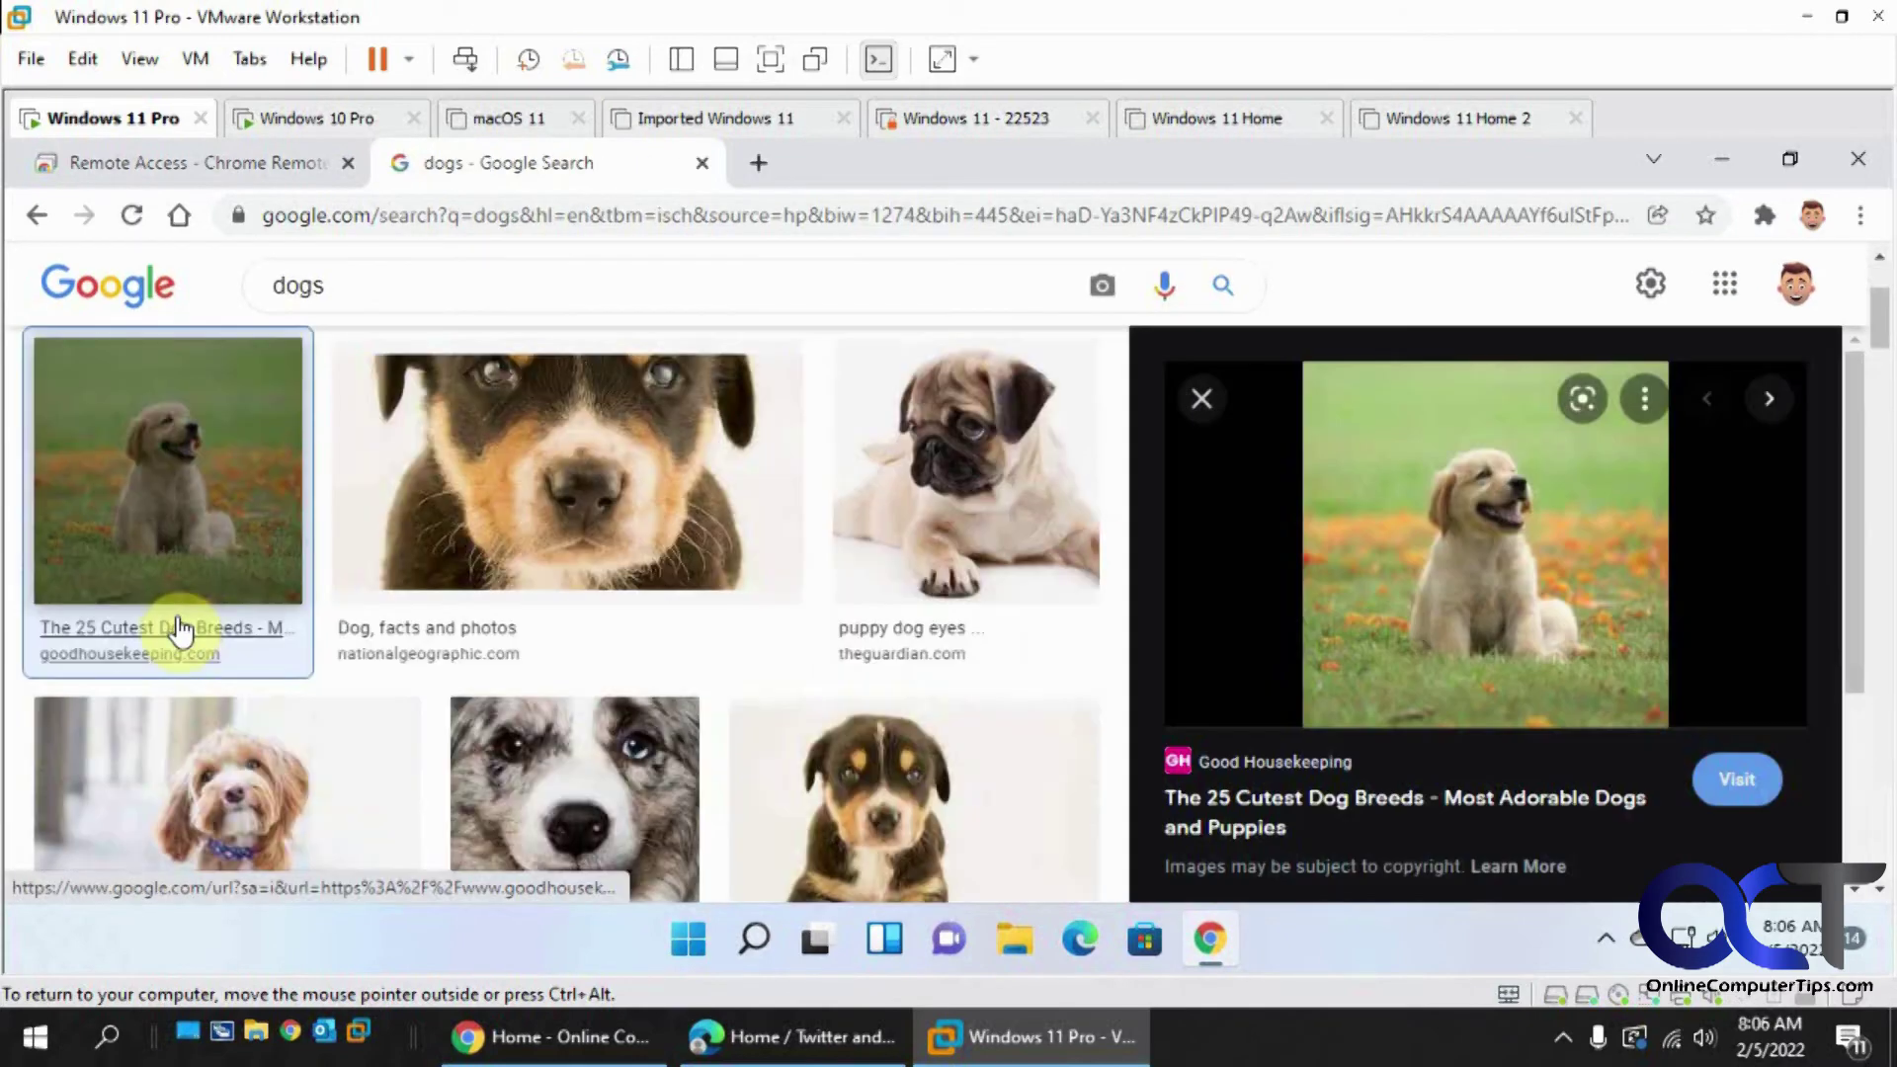
click(1593, 568)
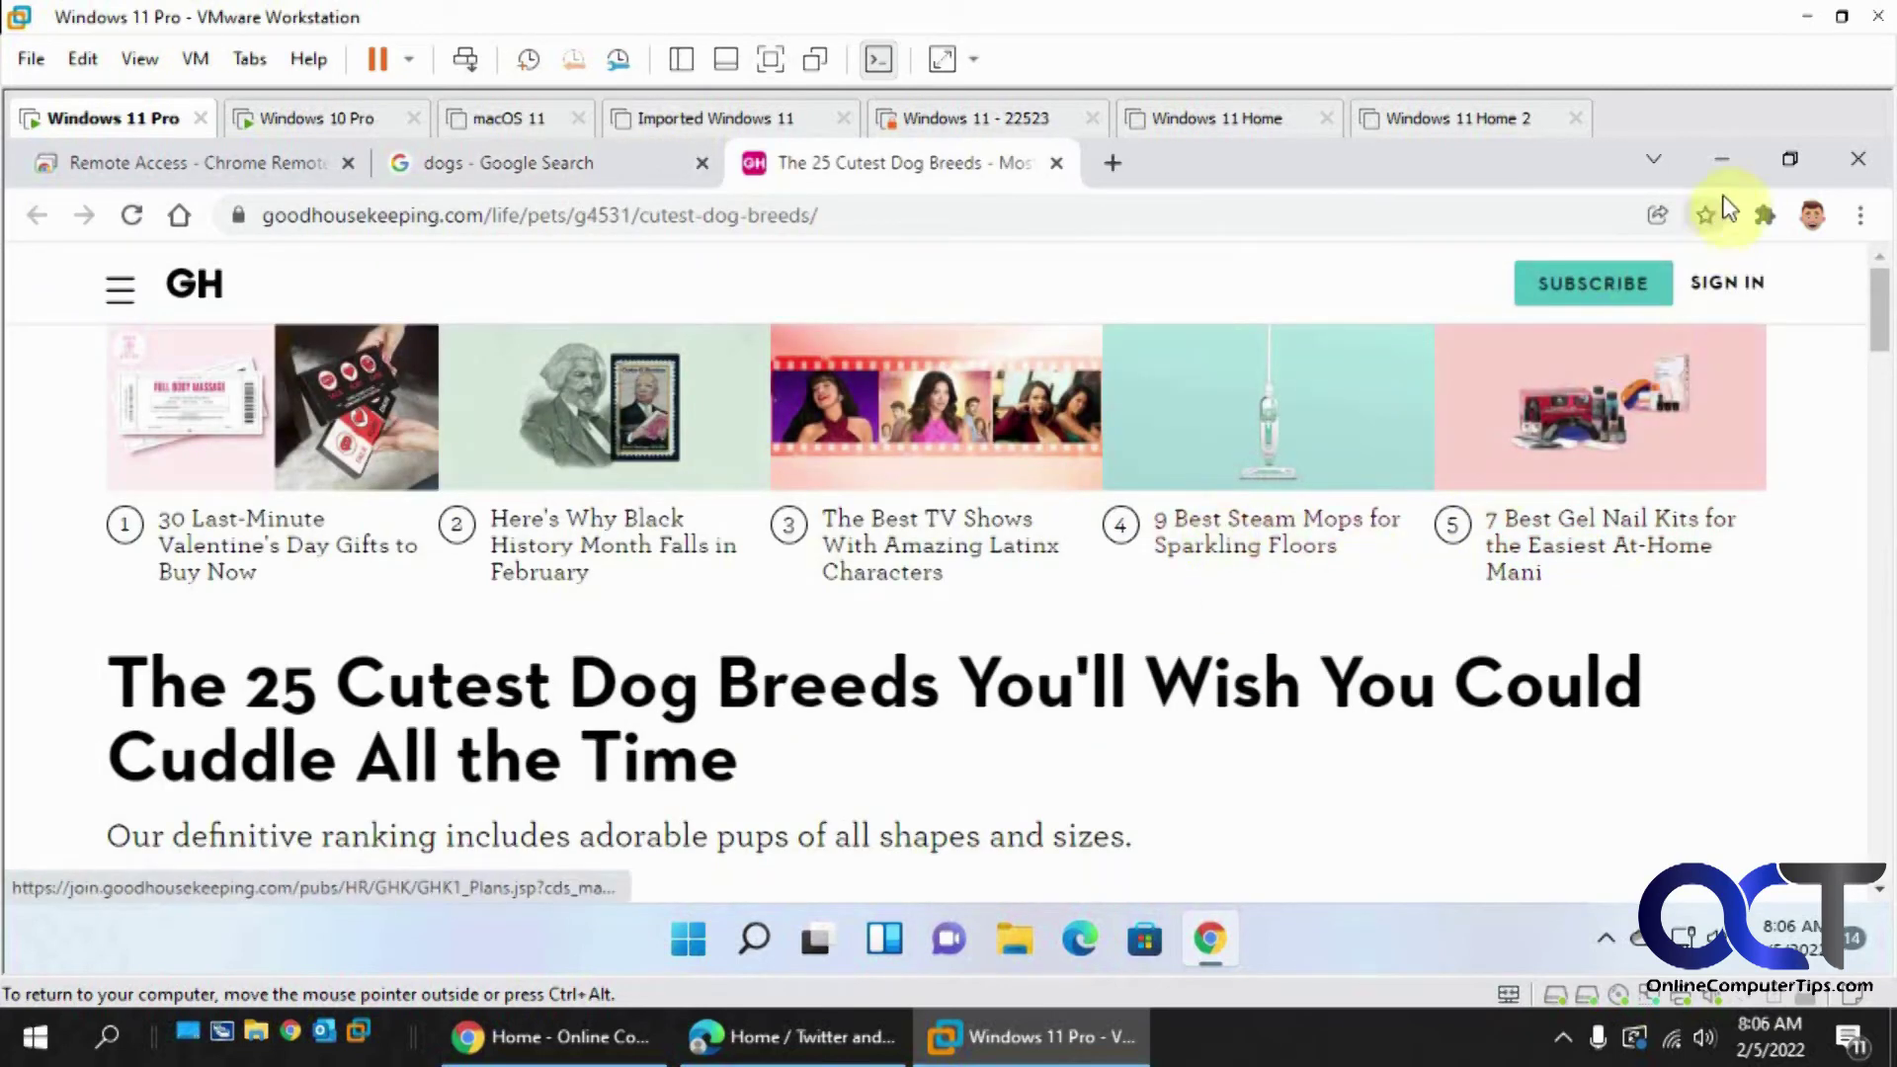
click(317, 121)
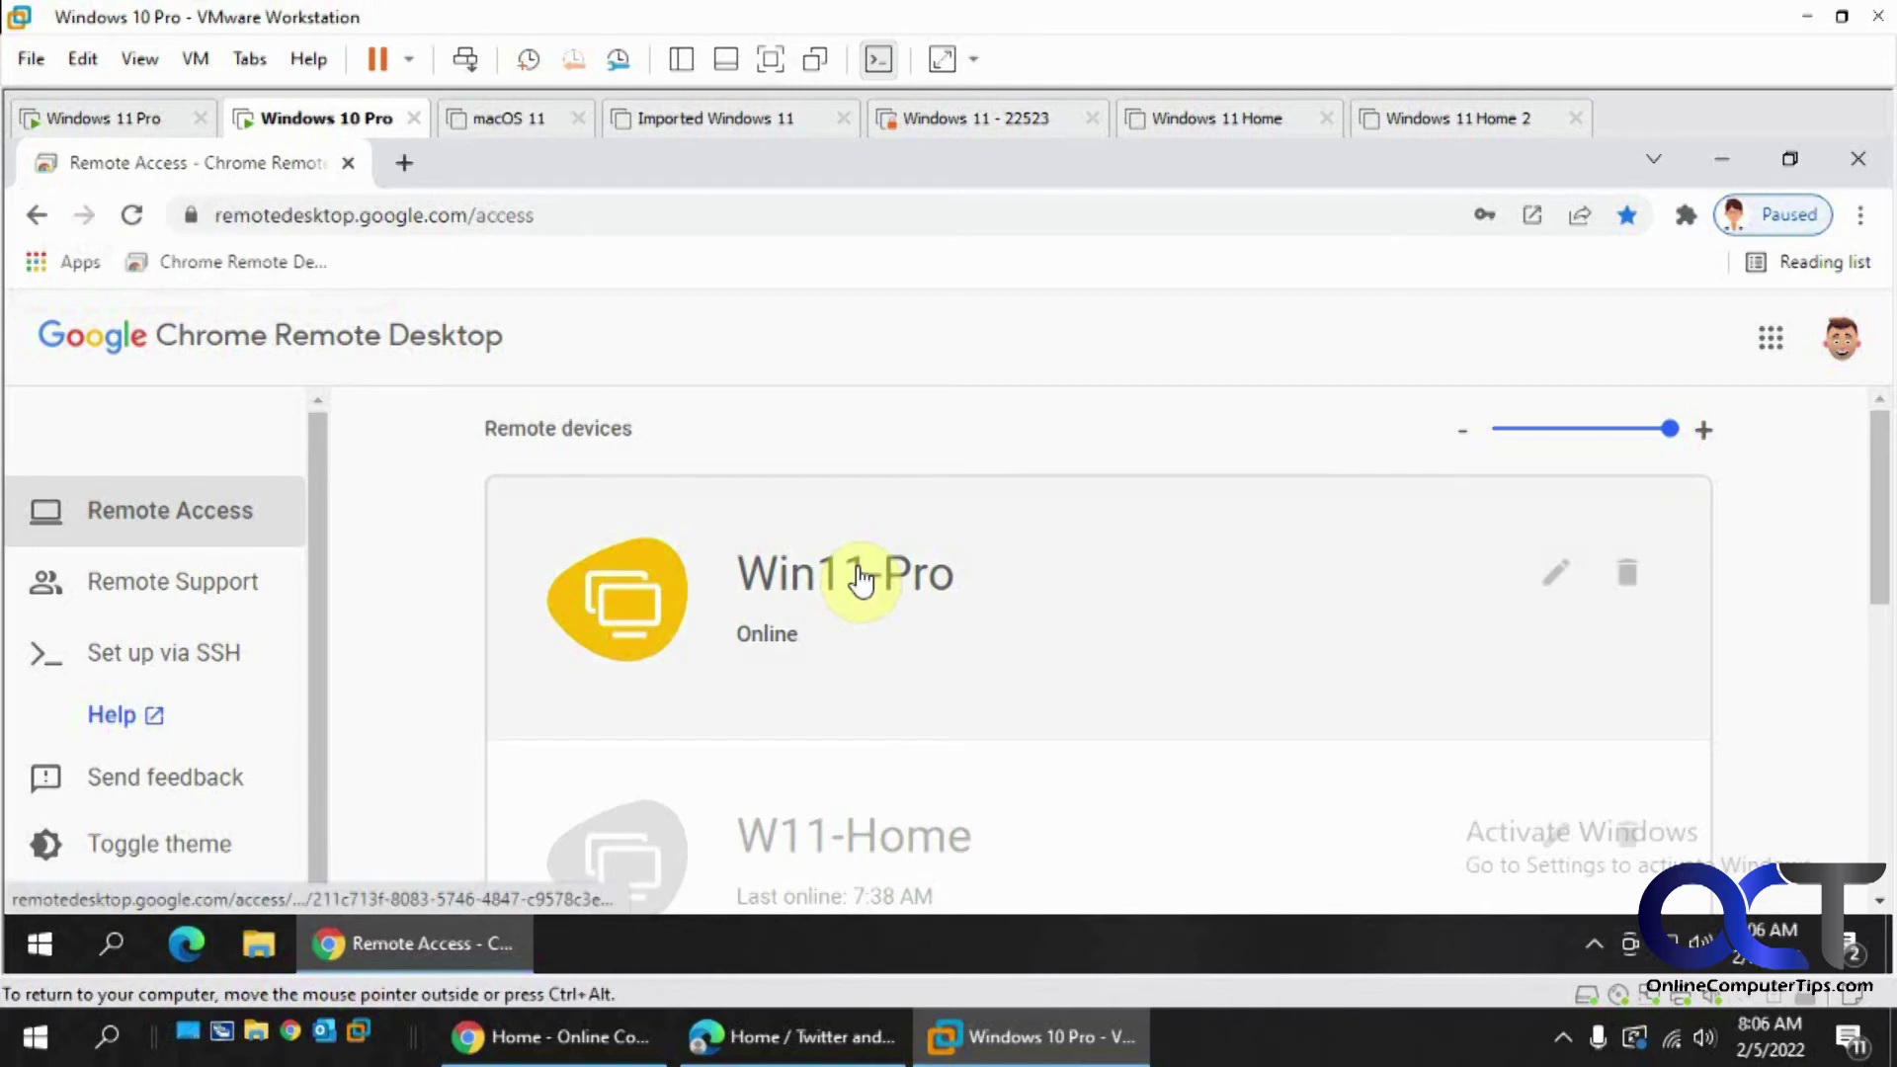
- Connect to Win11-Pro with its PIN and dismiss Chrome's update-password offer
click(862, 582)
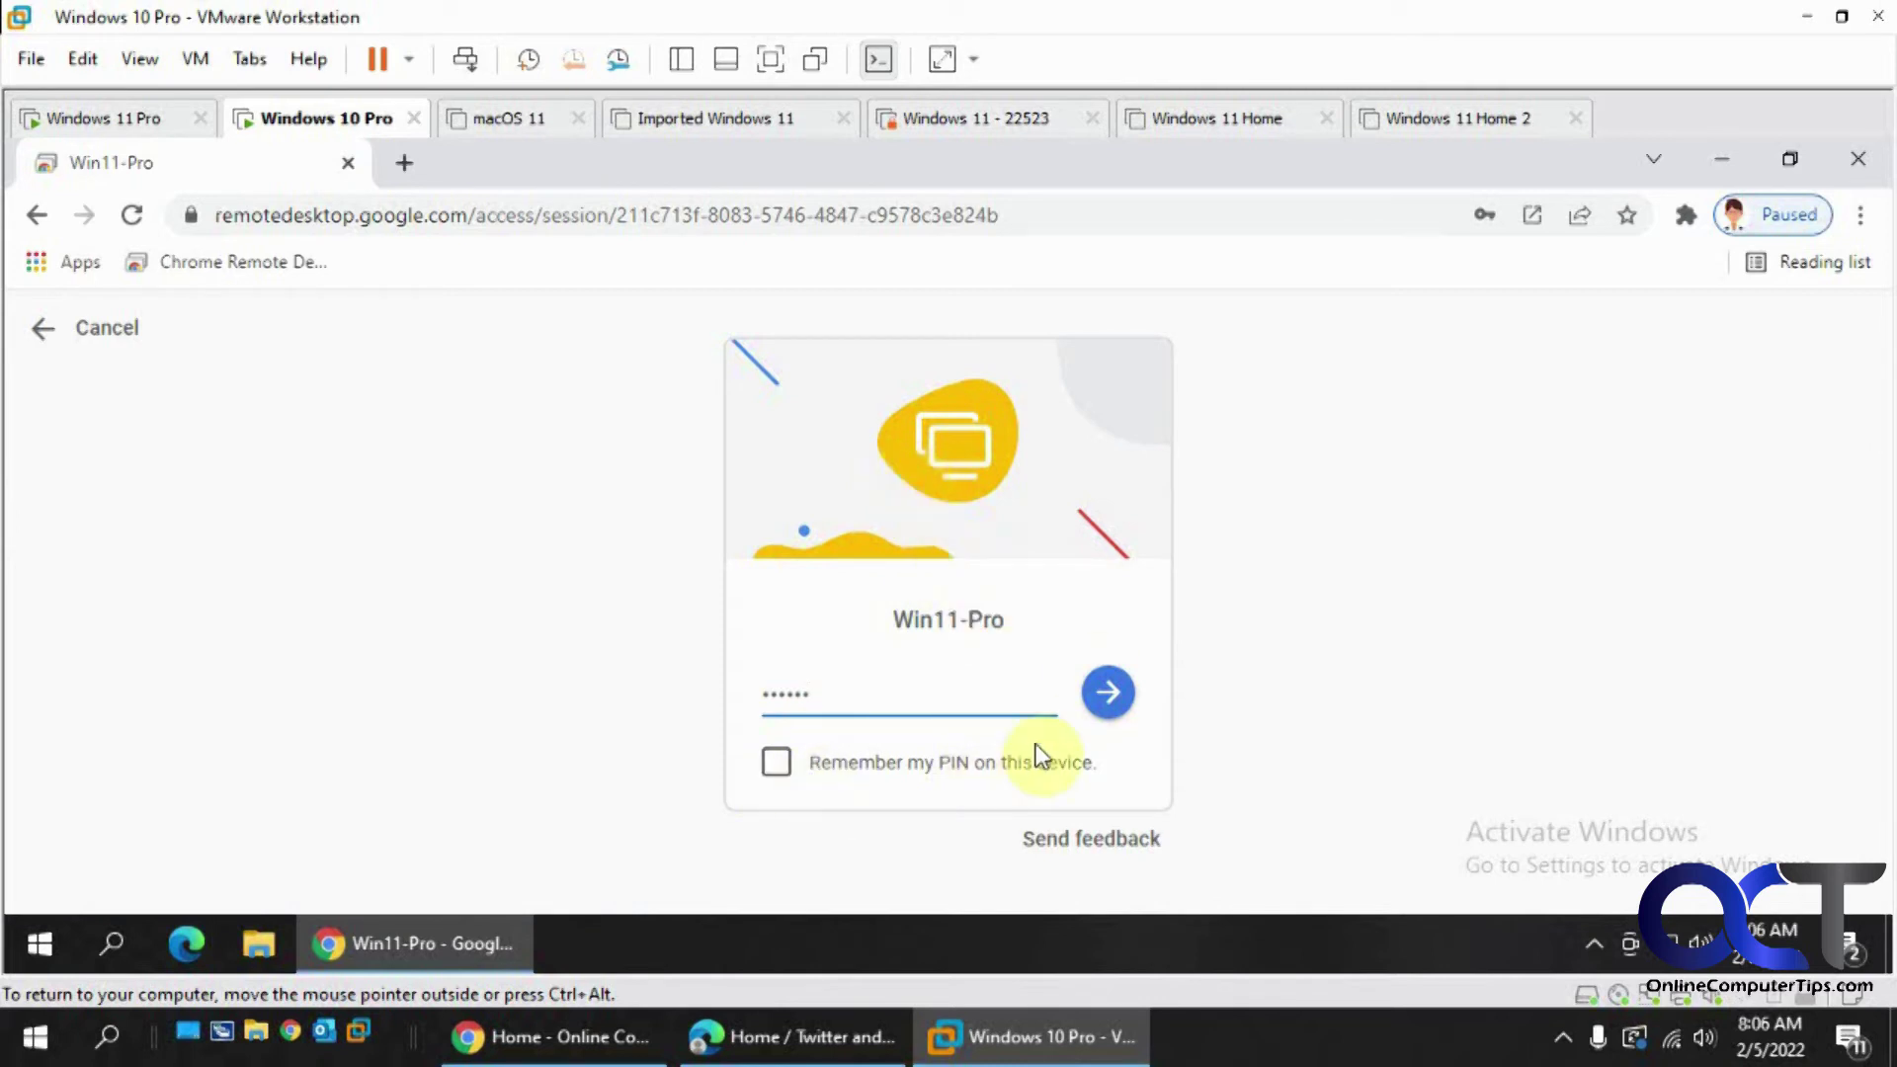
click(1097, 709)
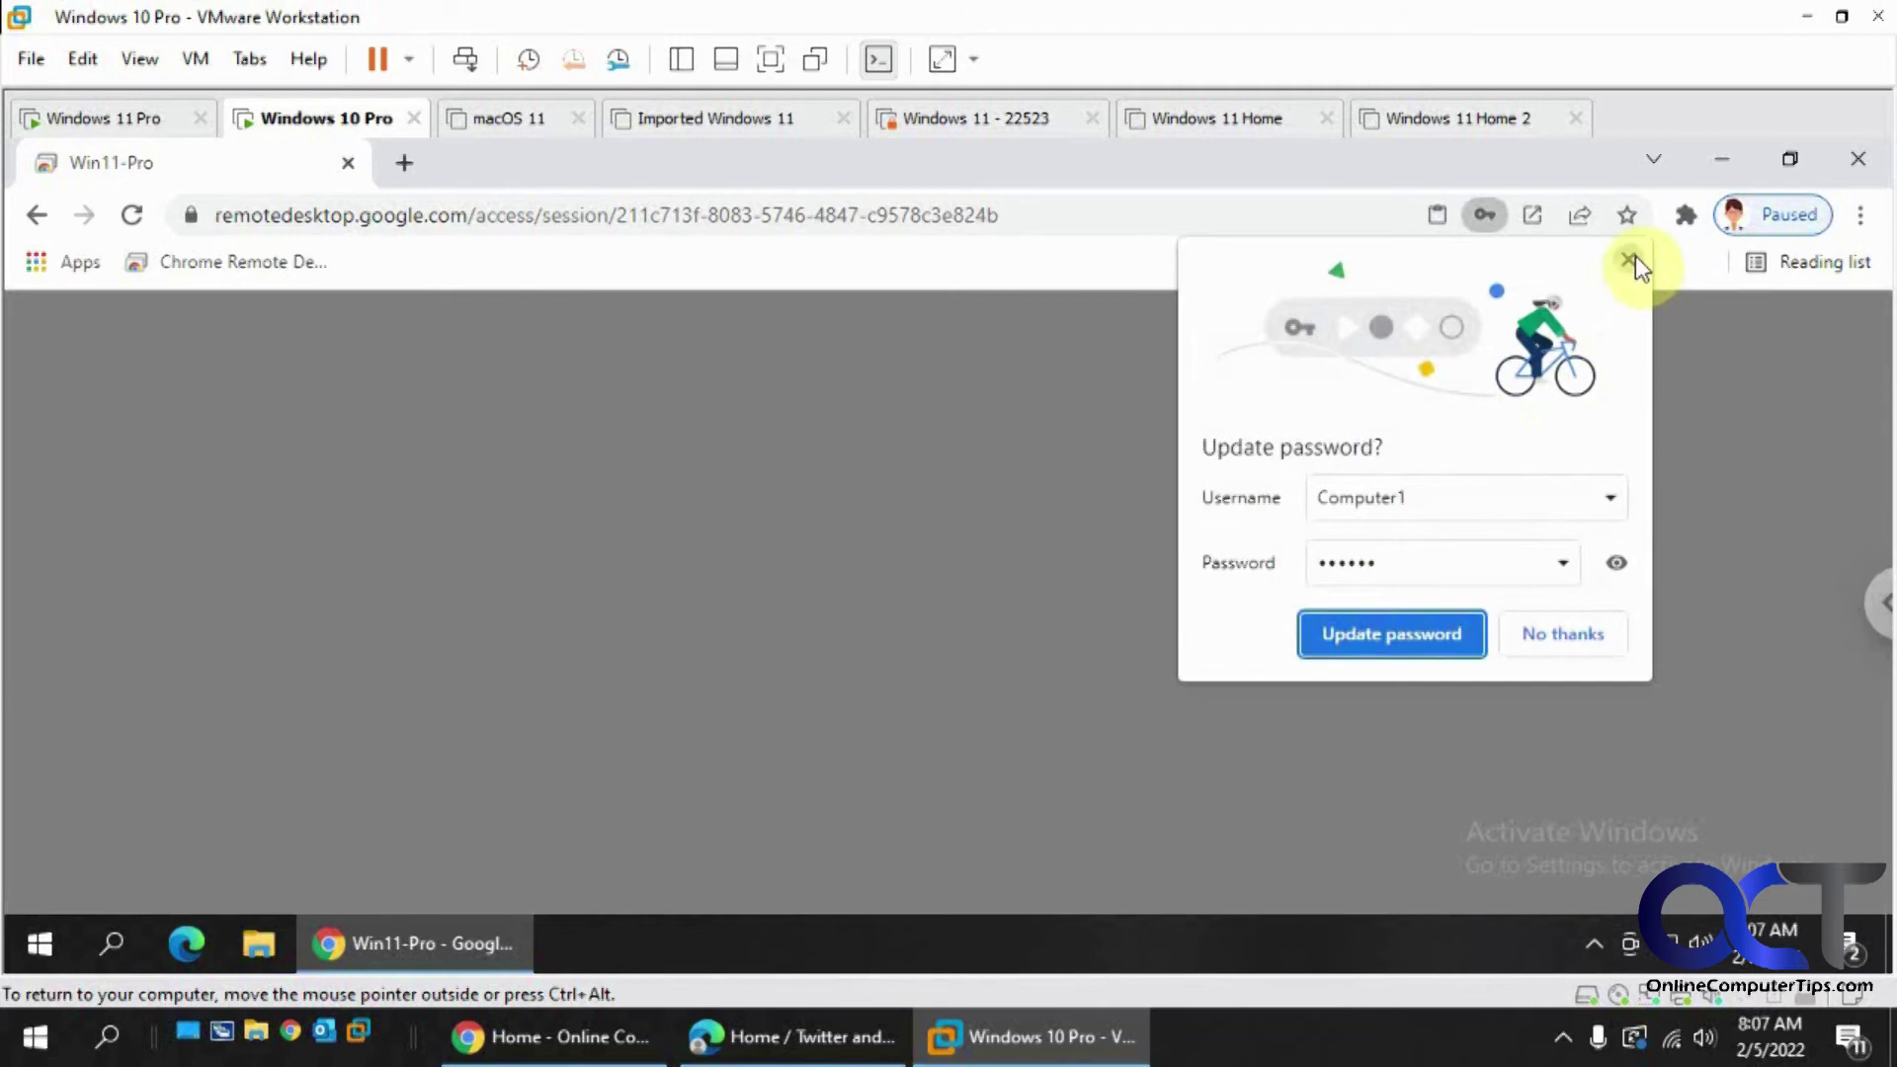
click(1628, 259)
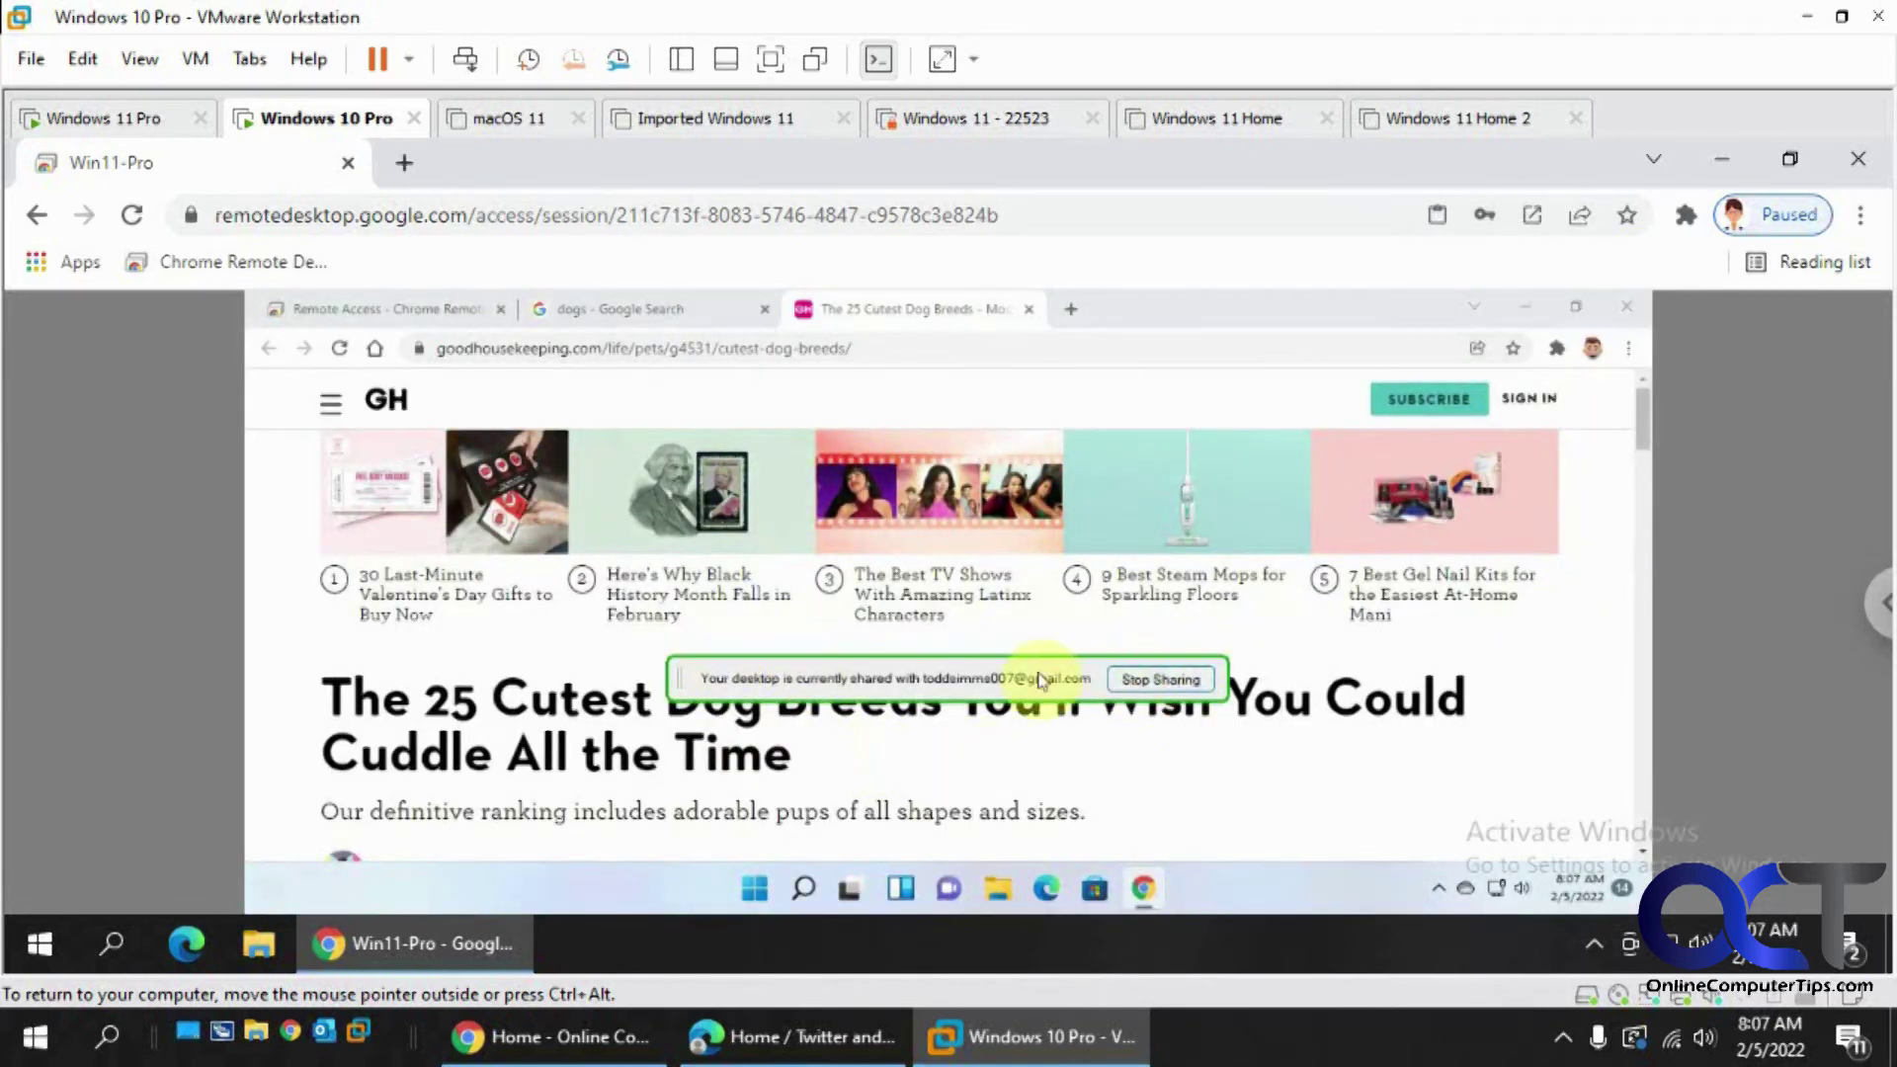
- On the Win11 VM, open the second puppy's preview in the dogs image results, then return to Windows 10
click(155, 123)
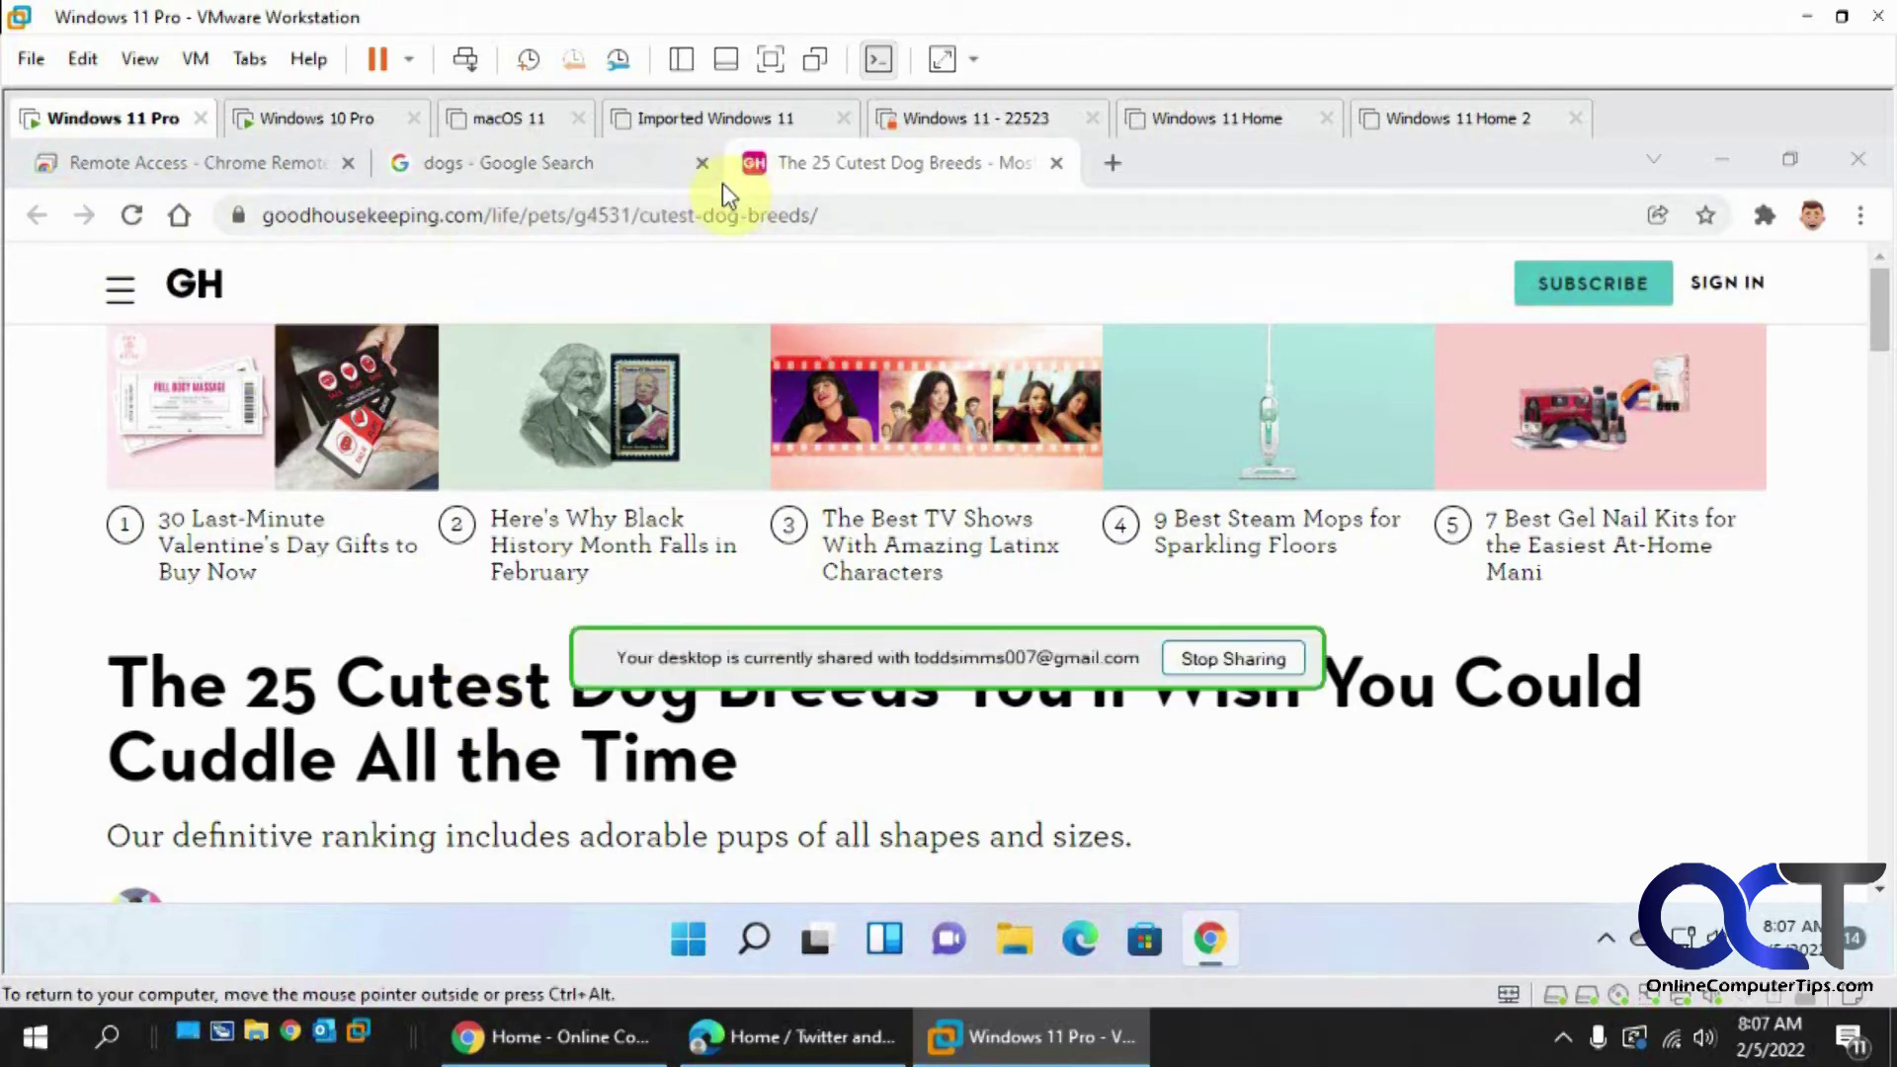
click(565, 187)
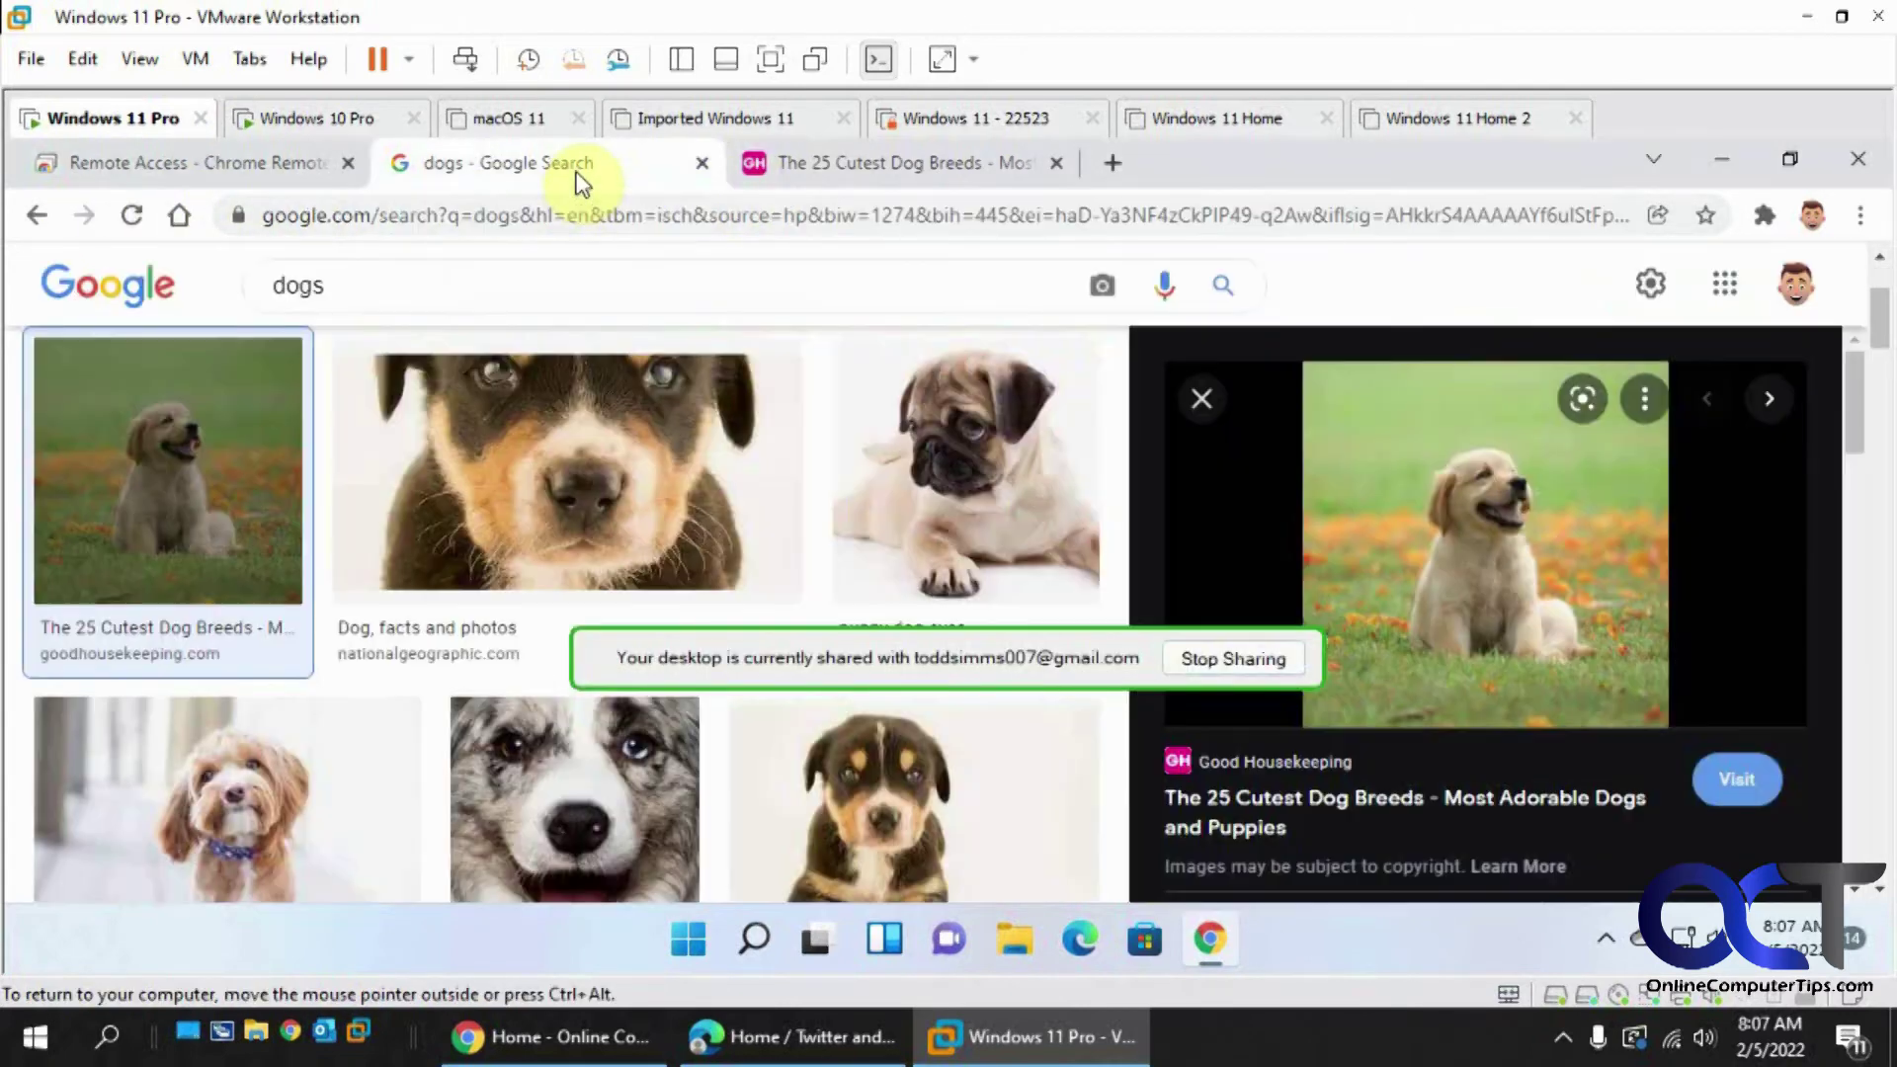
click(550, 465)
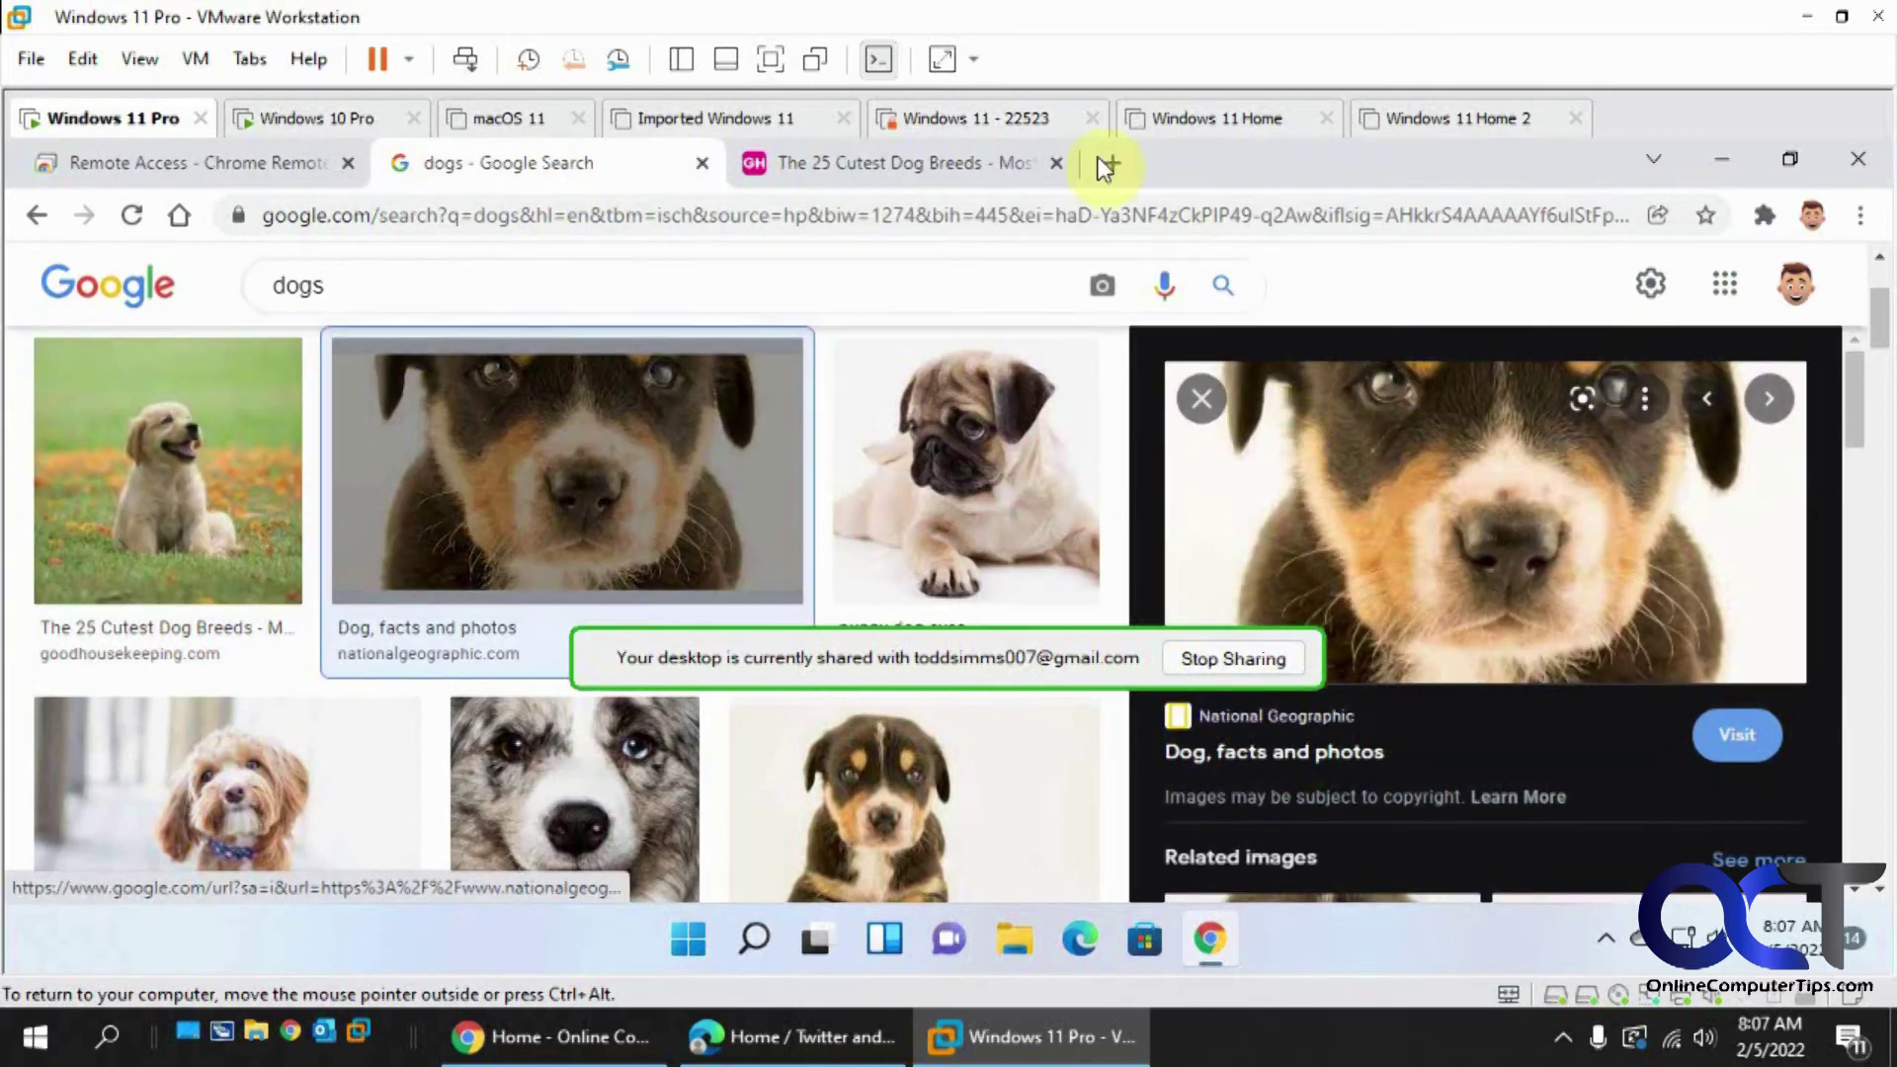
click(339, 121)
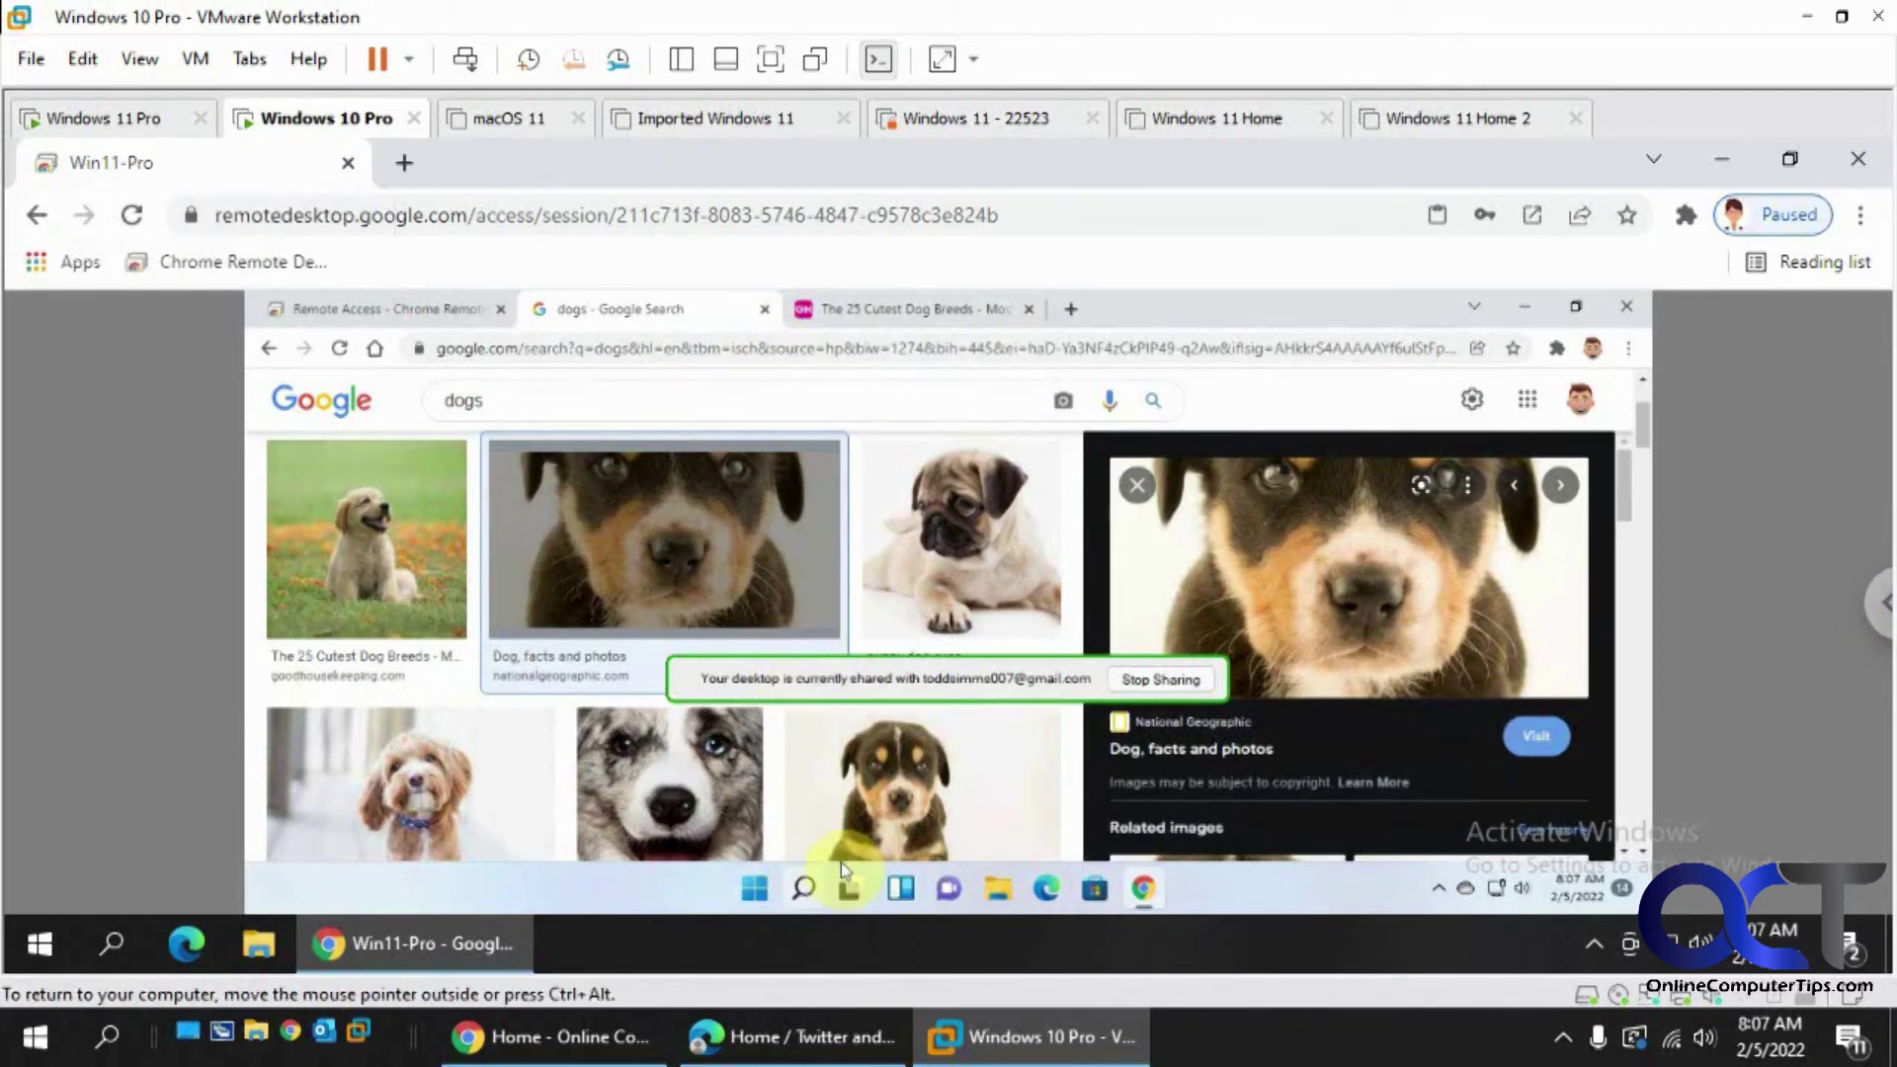
- Close the remote Chrome window and launch File Explorer and the Microsoft Store on Win11
click(1623, 310)
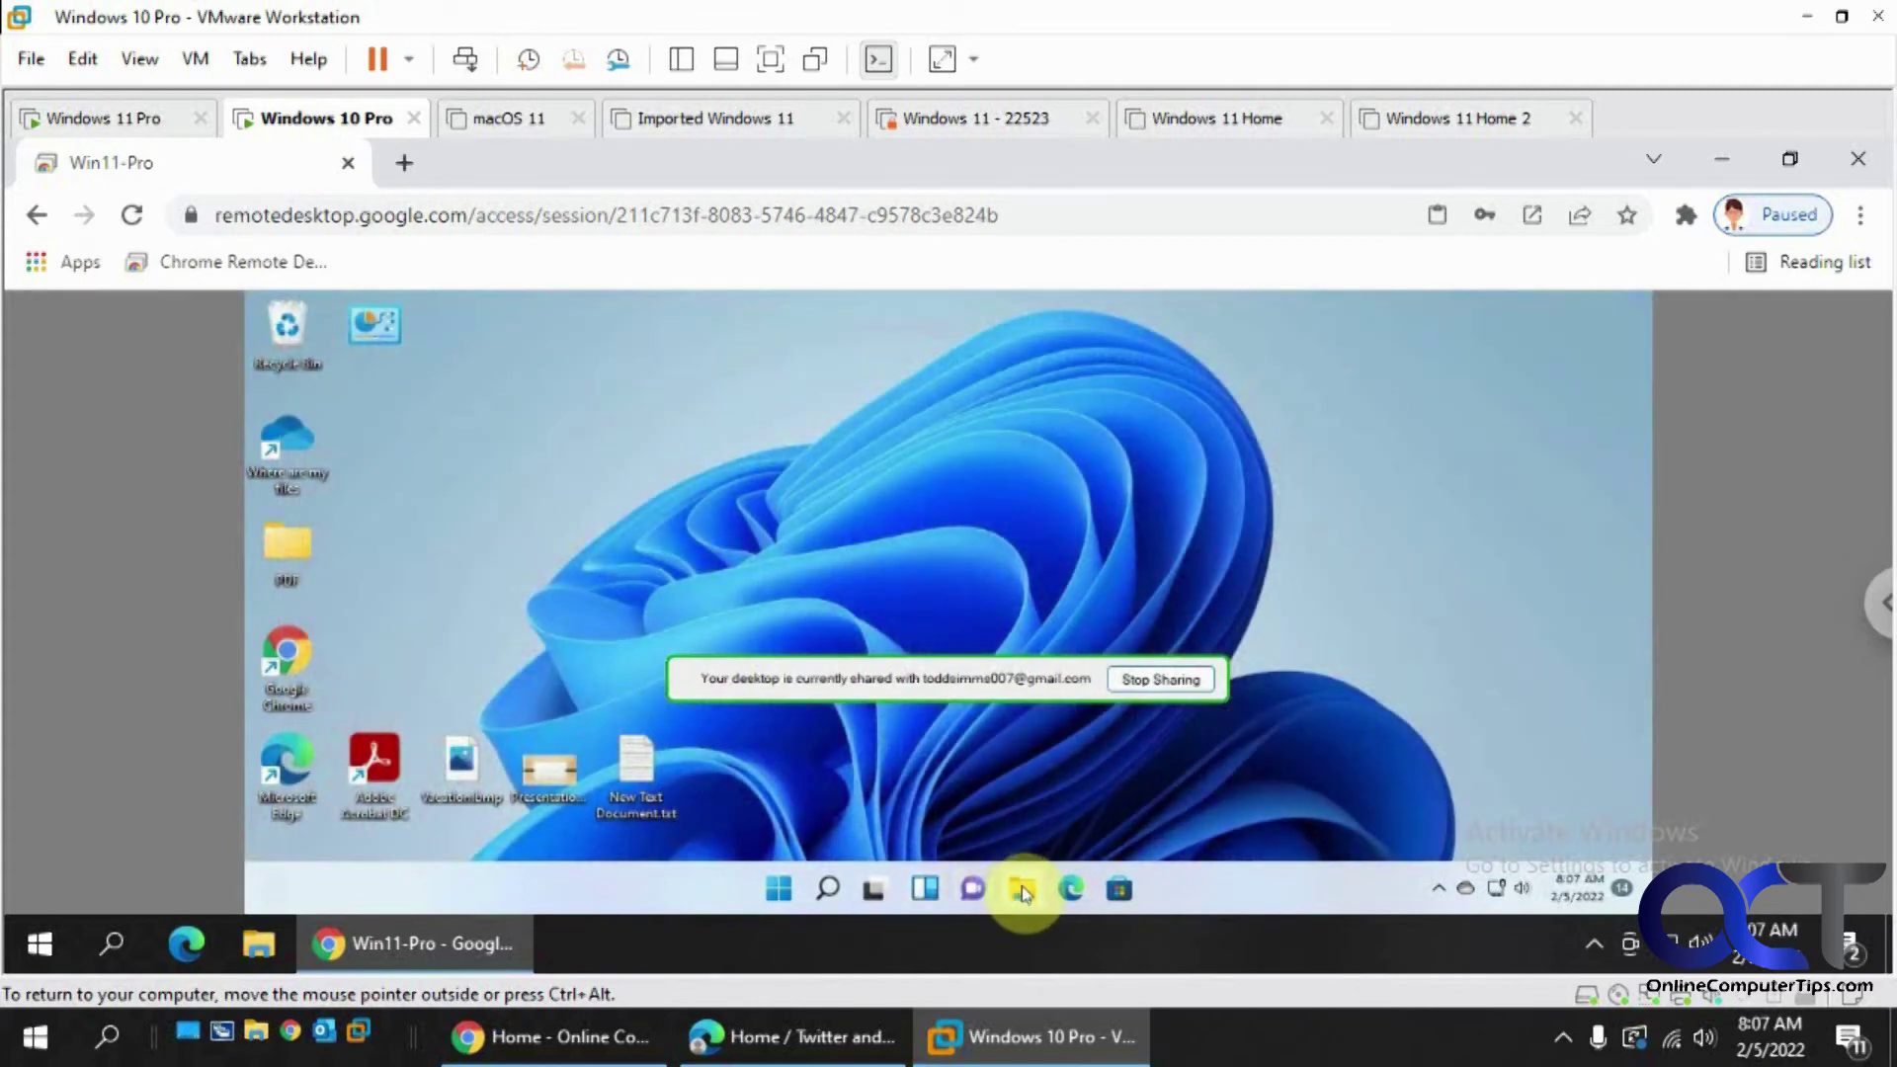
click(1022, 887)
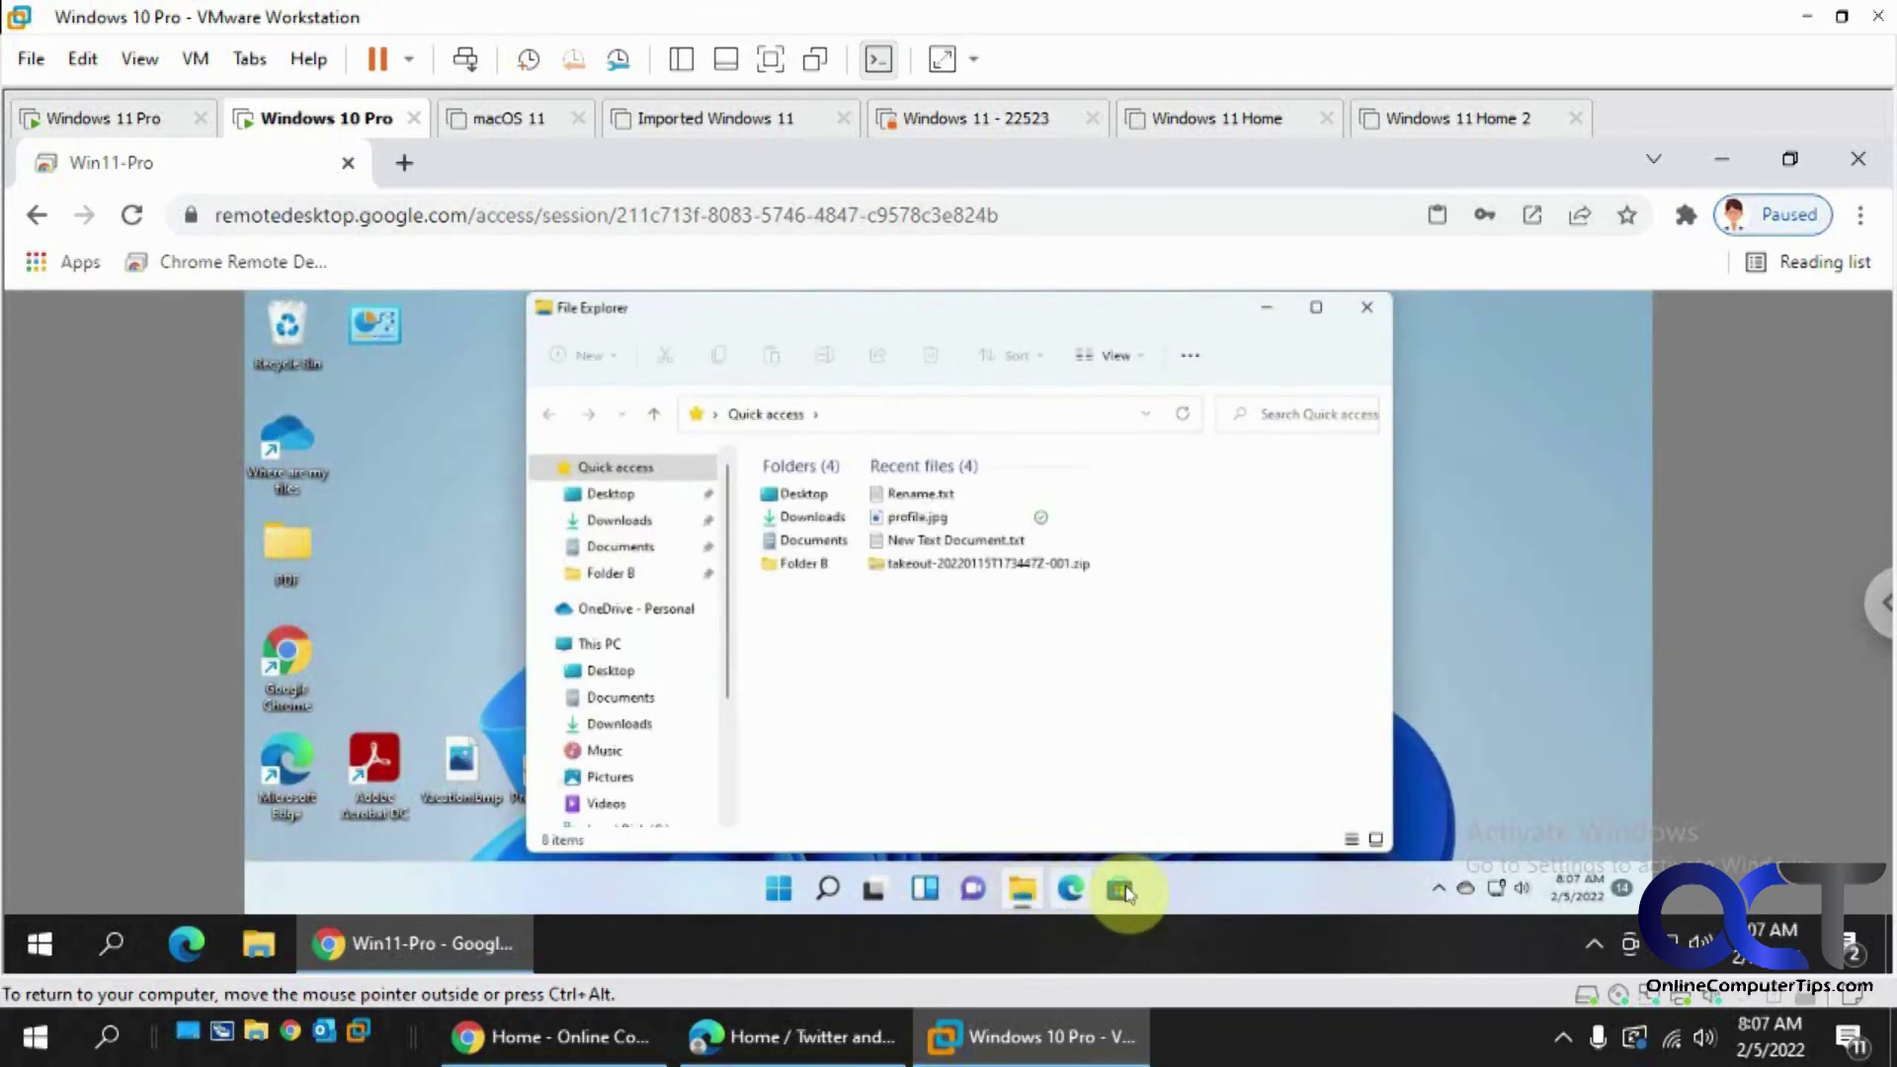
click(1121, 890)
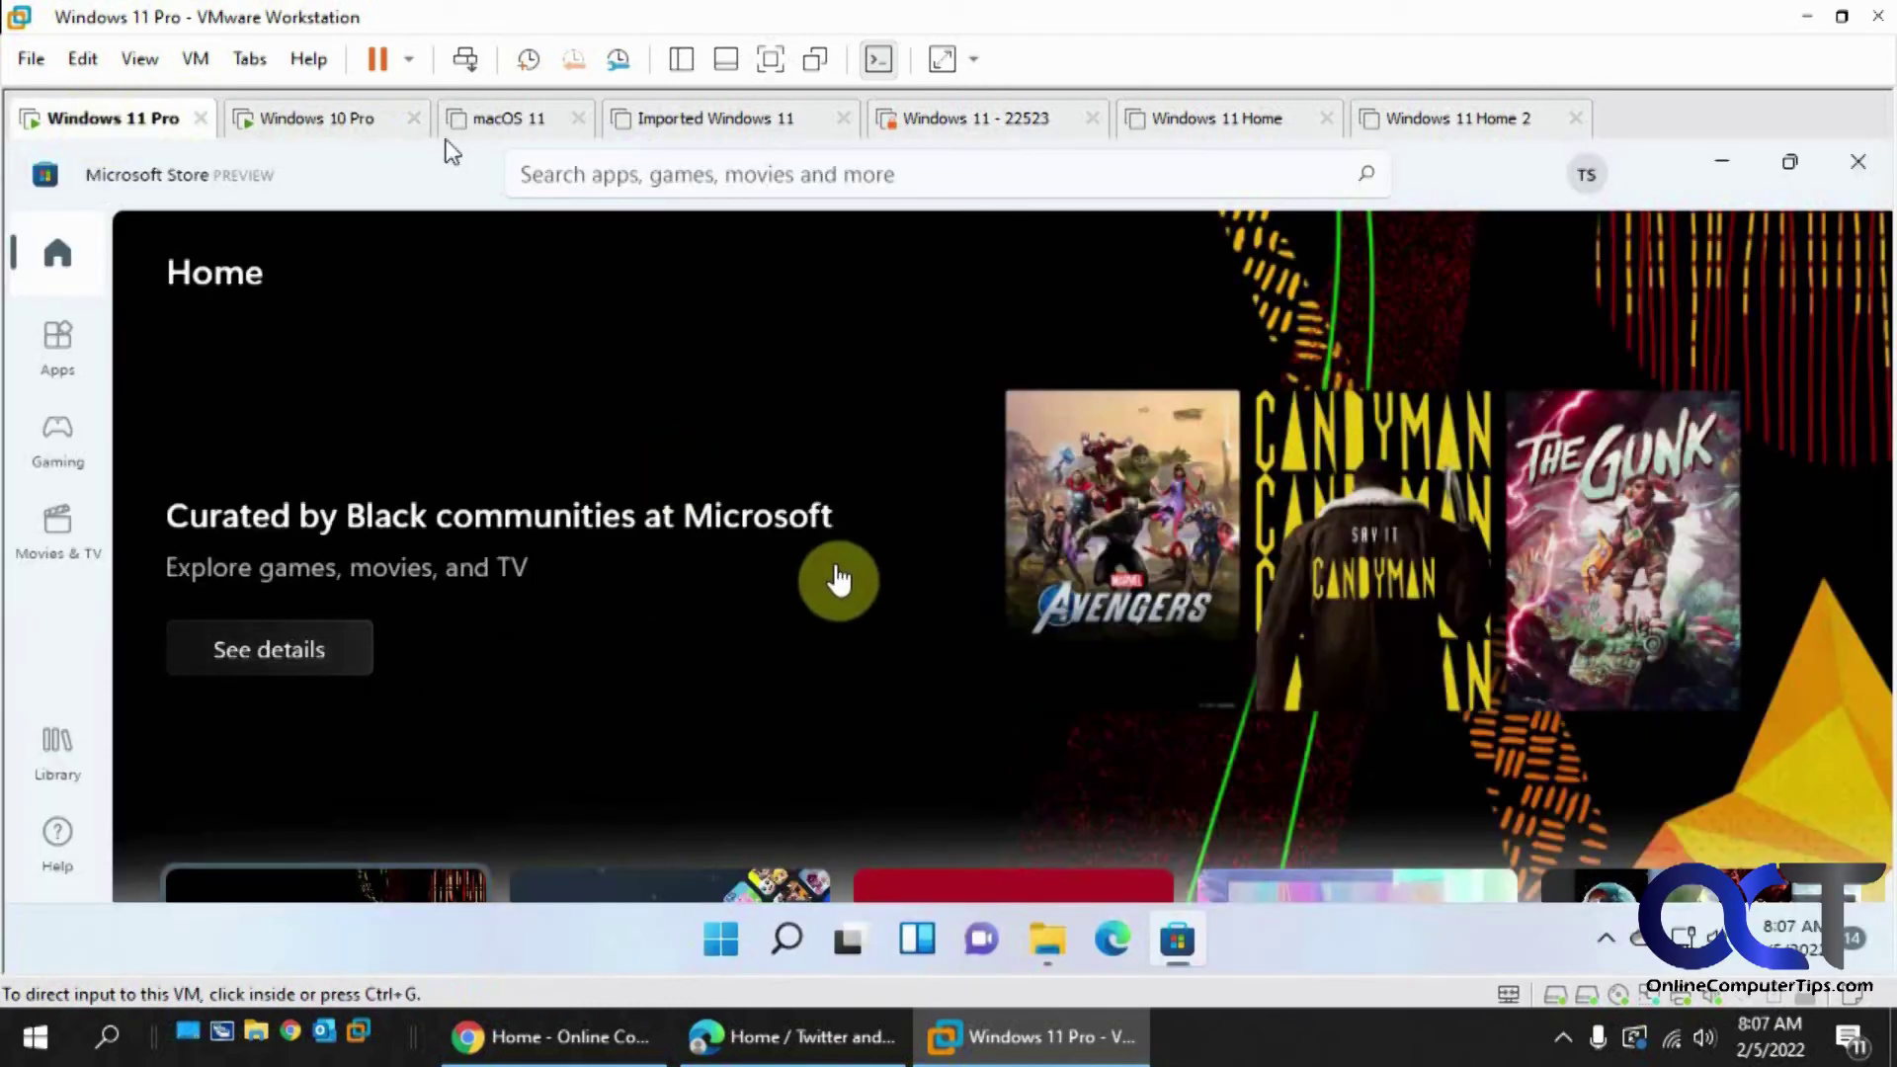
- Compare the remote view by switching between the Windows 10 Pro and Windows 11 Pro VMs
click(346, 119)
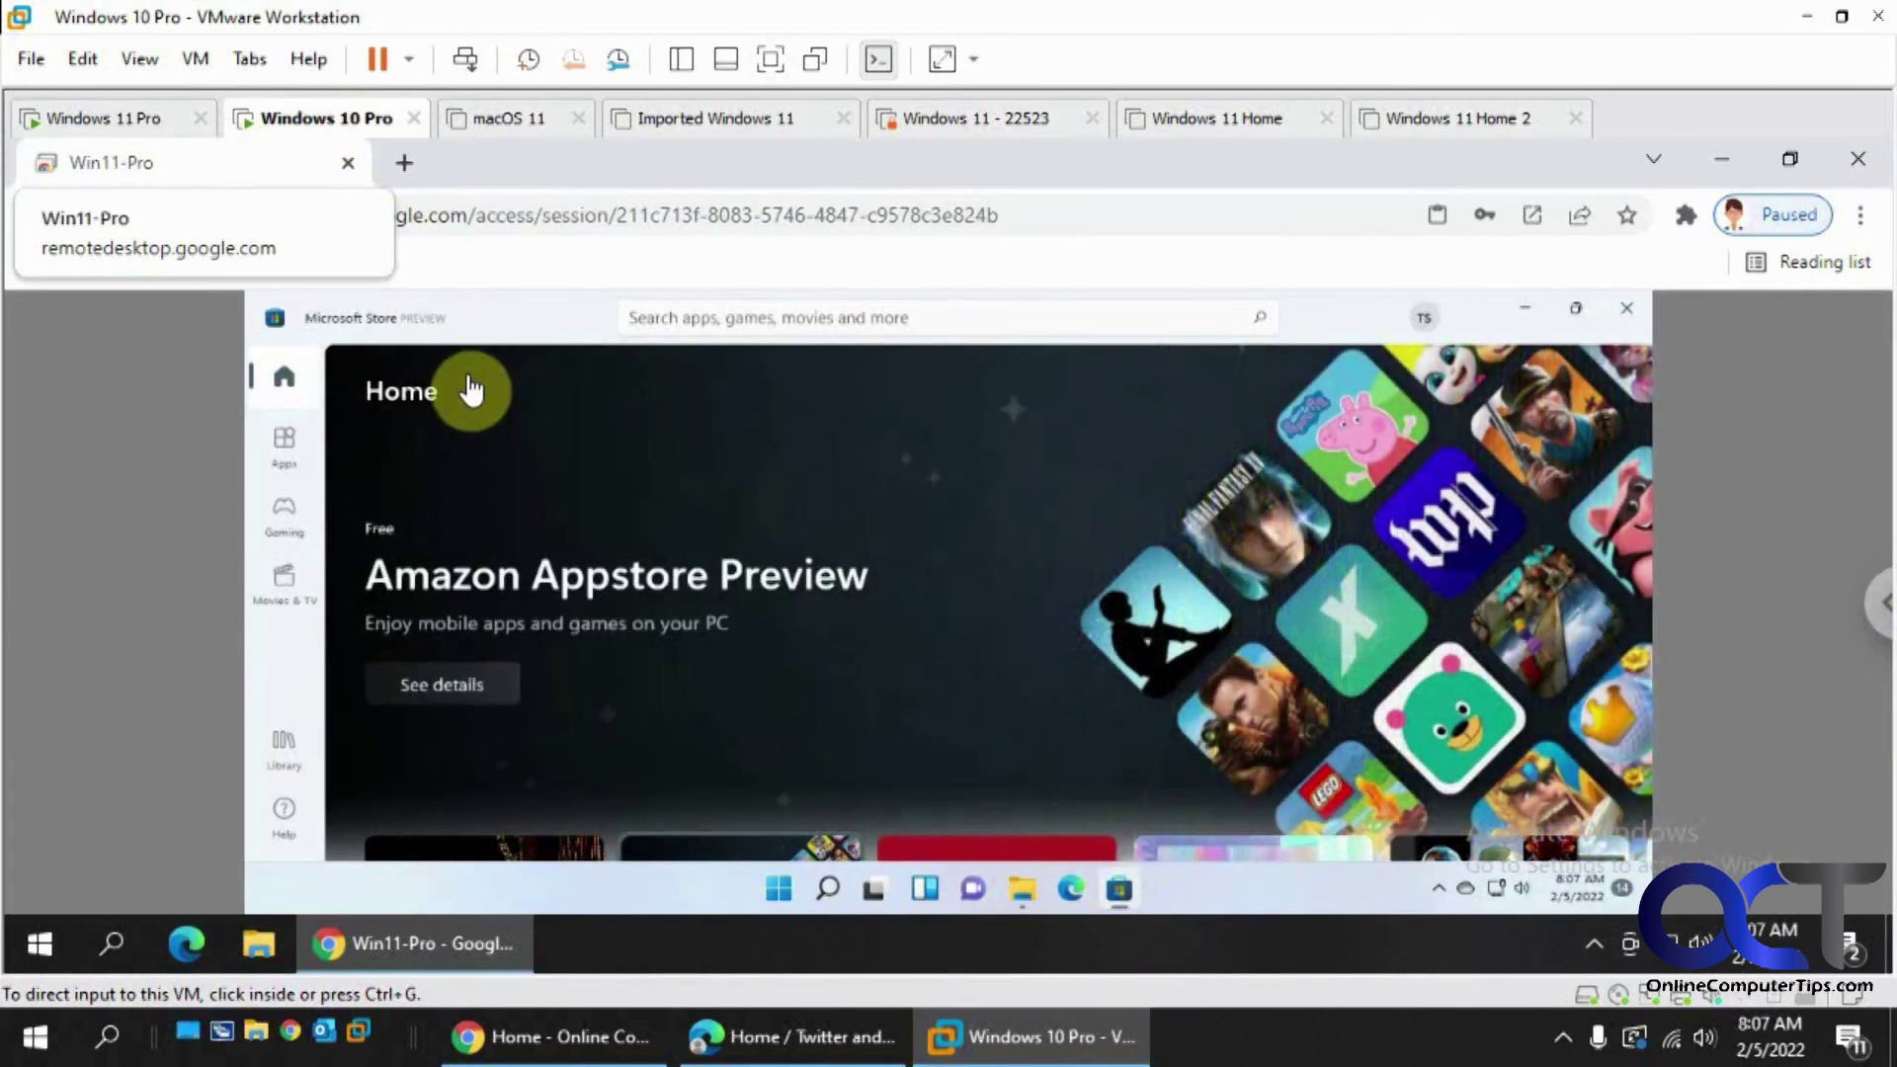
click(139, 120)
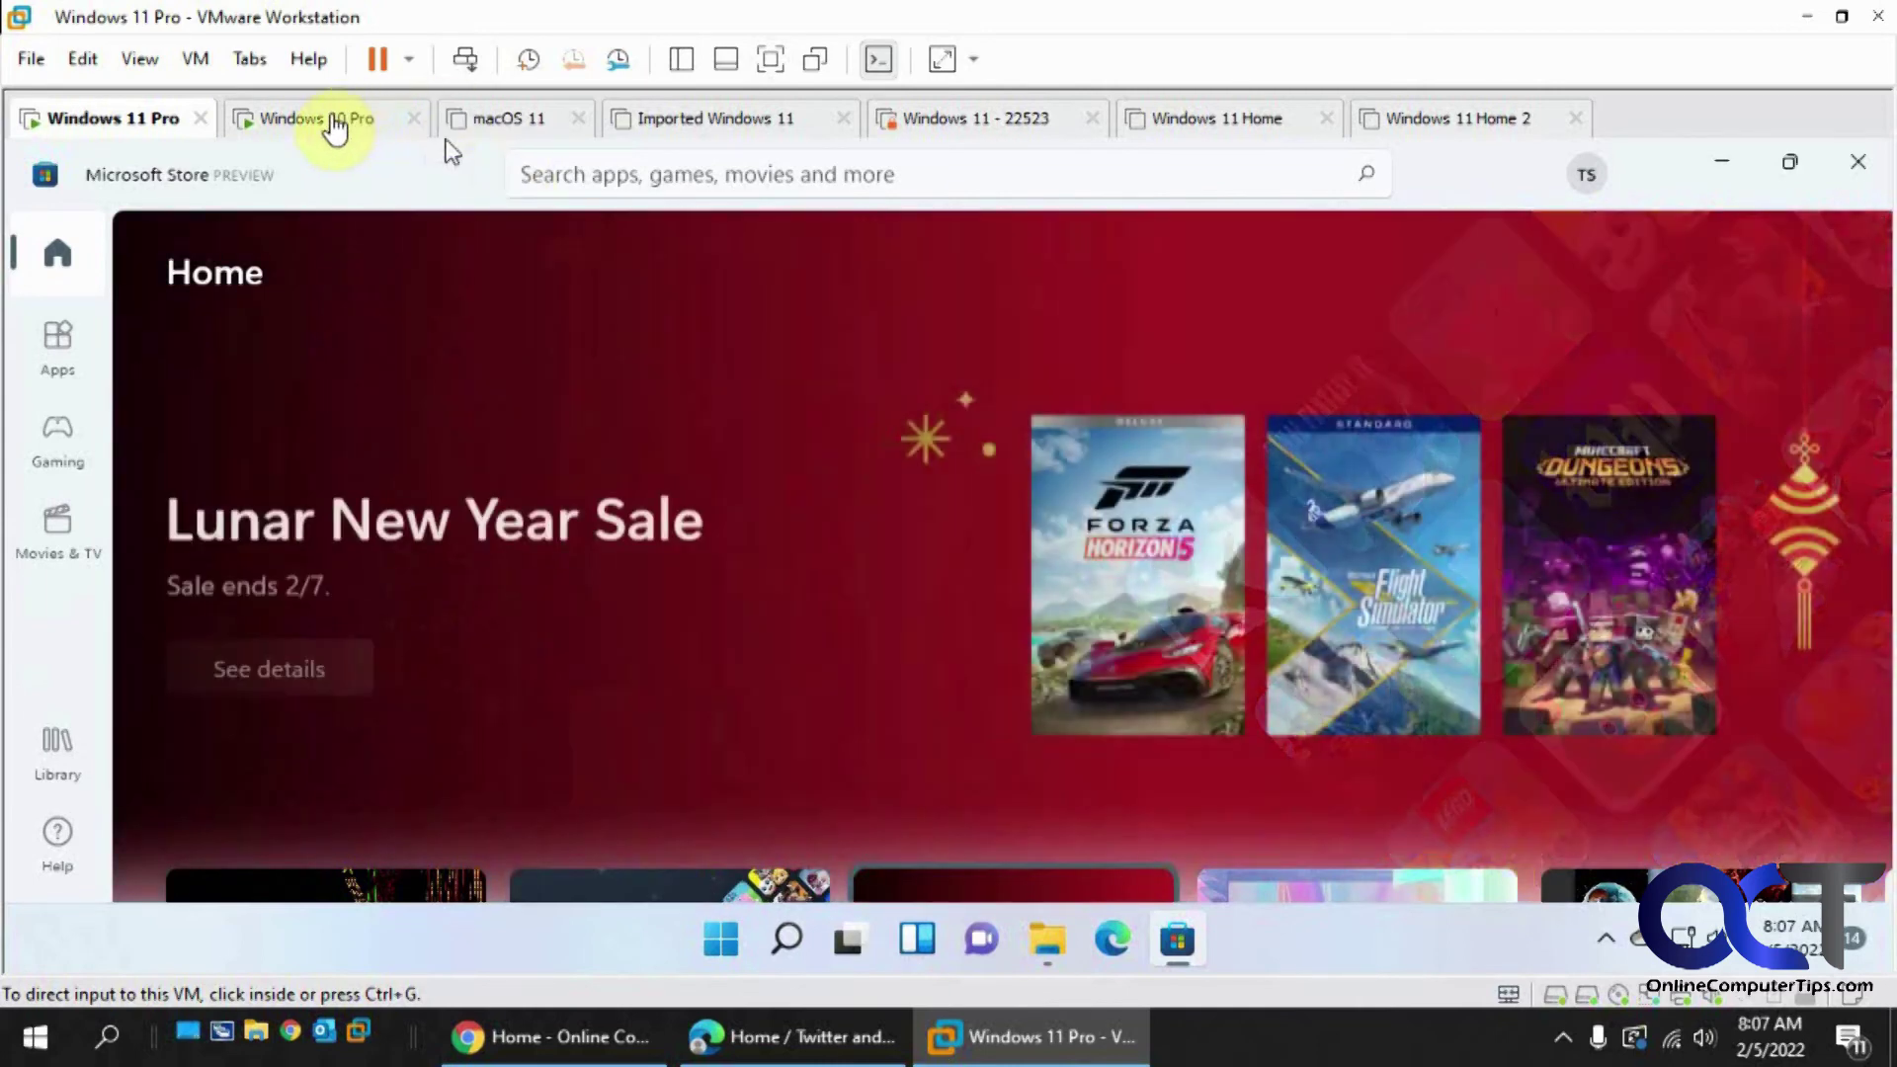
click(331, 121)
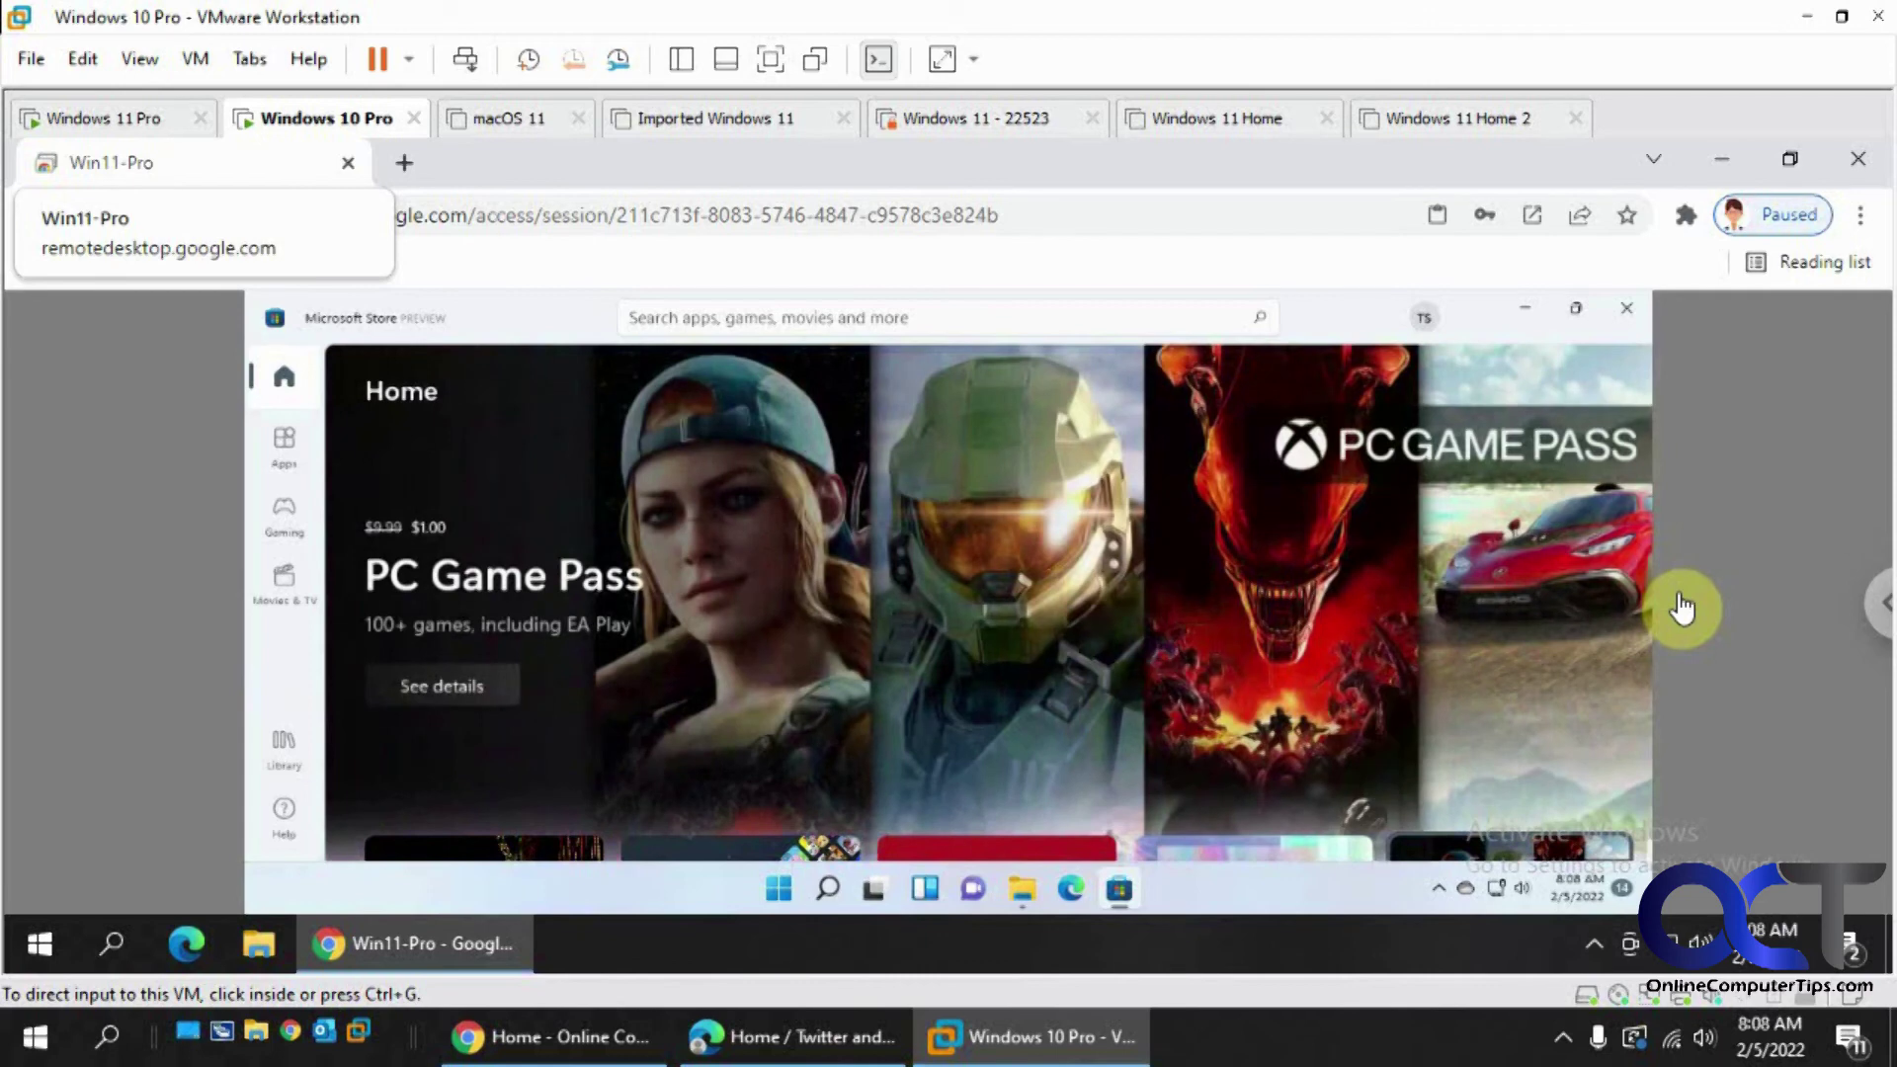
- Choose Stop Sharing on the Win11 sharing notice, then return to the Windows 10 Pro VM
click(138, 122)
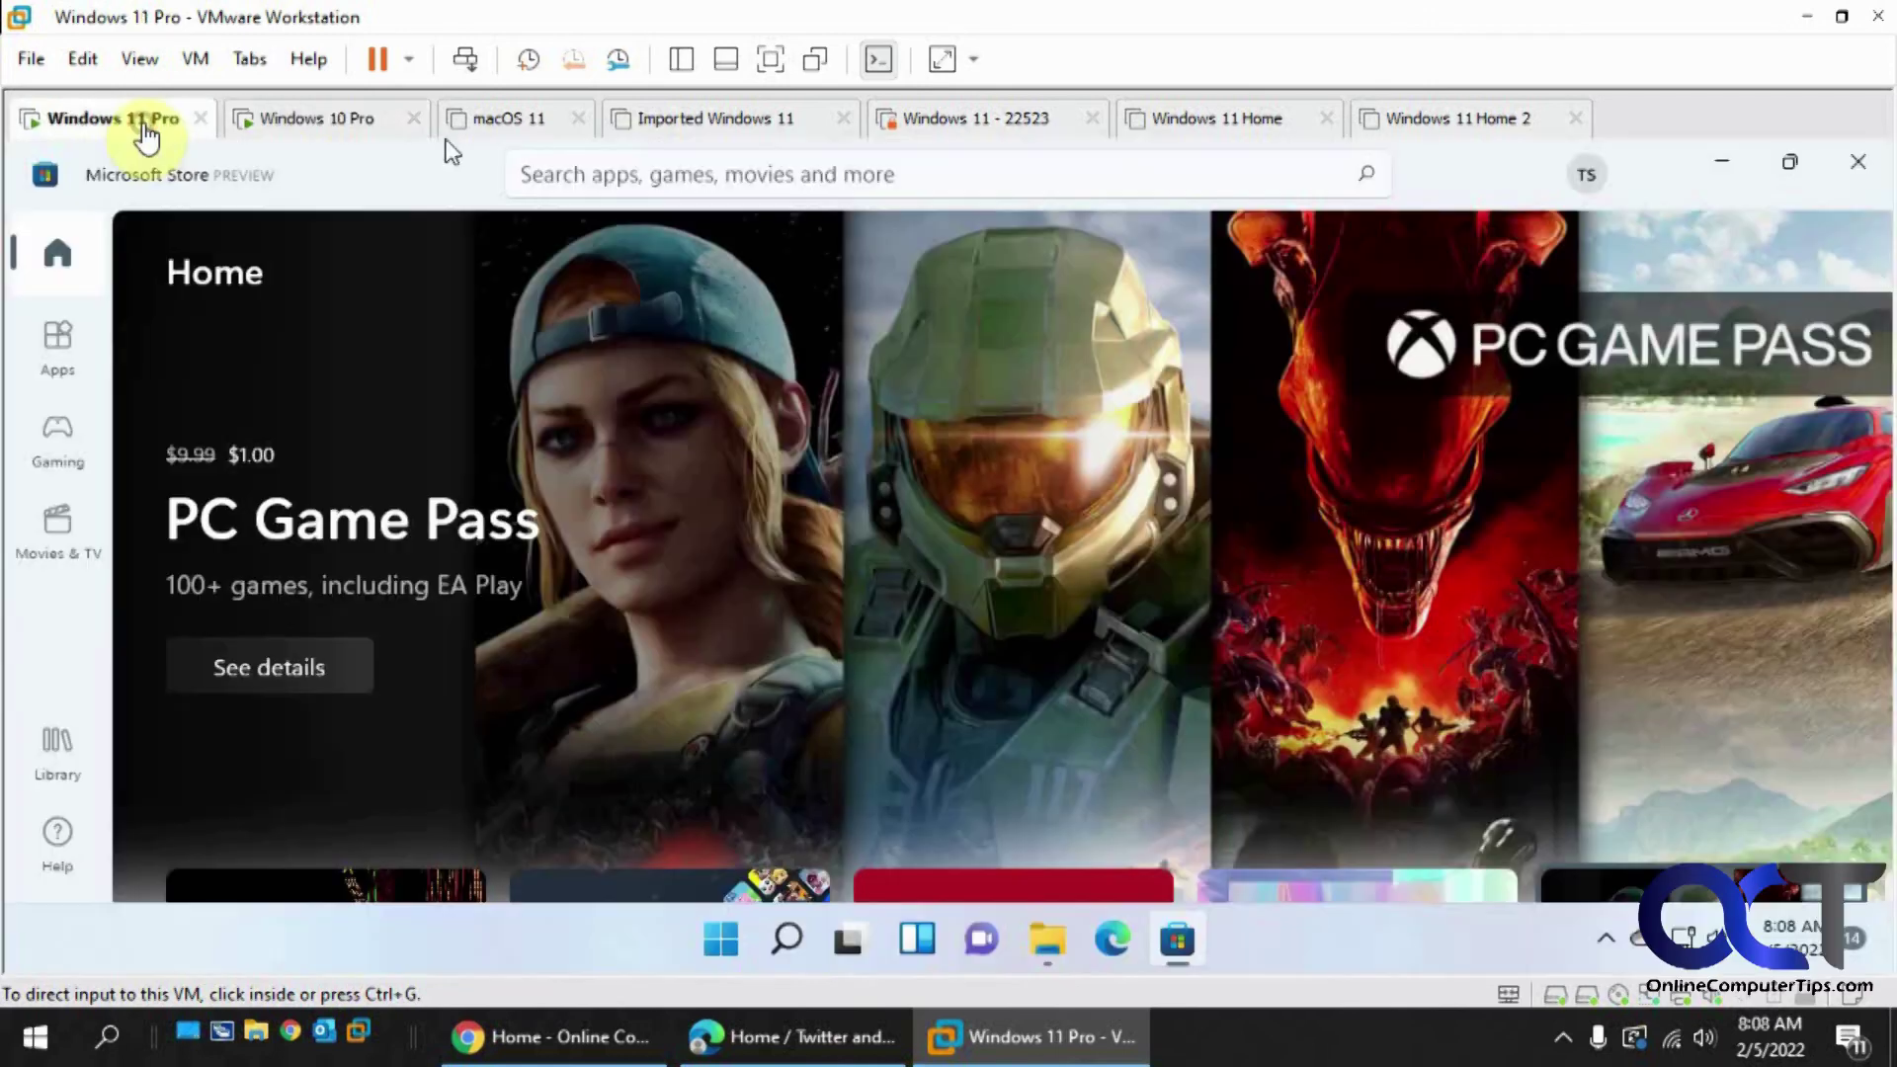
click(282, 126)
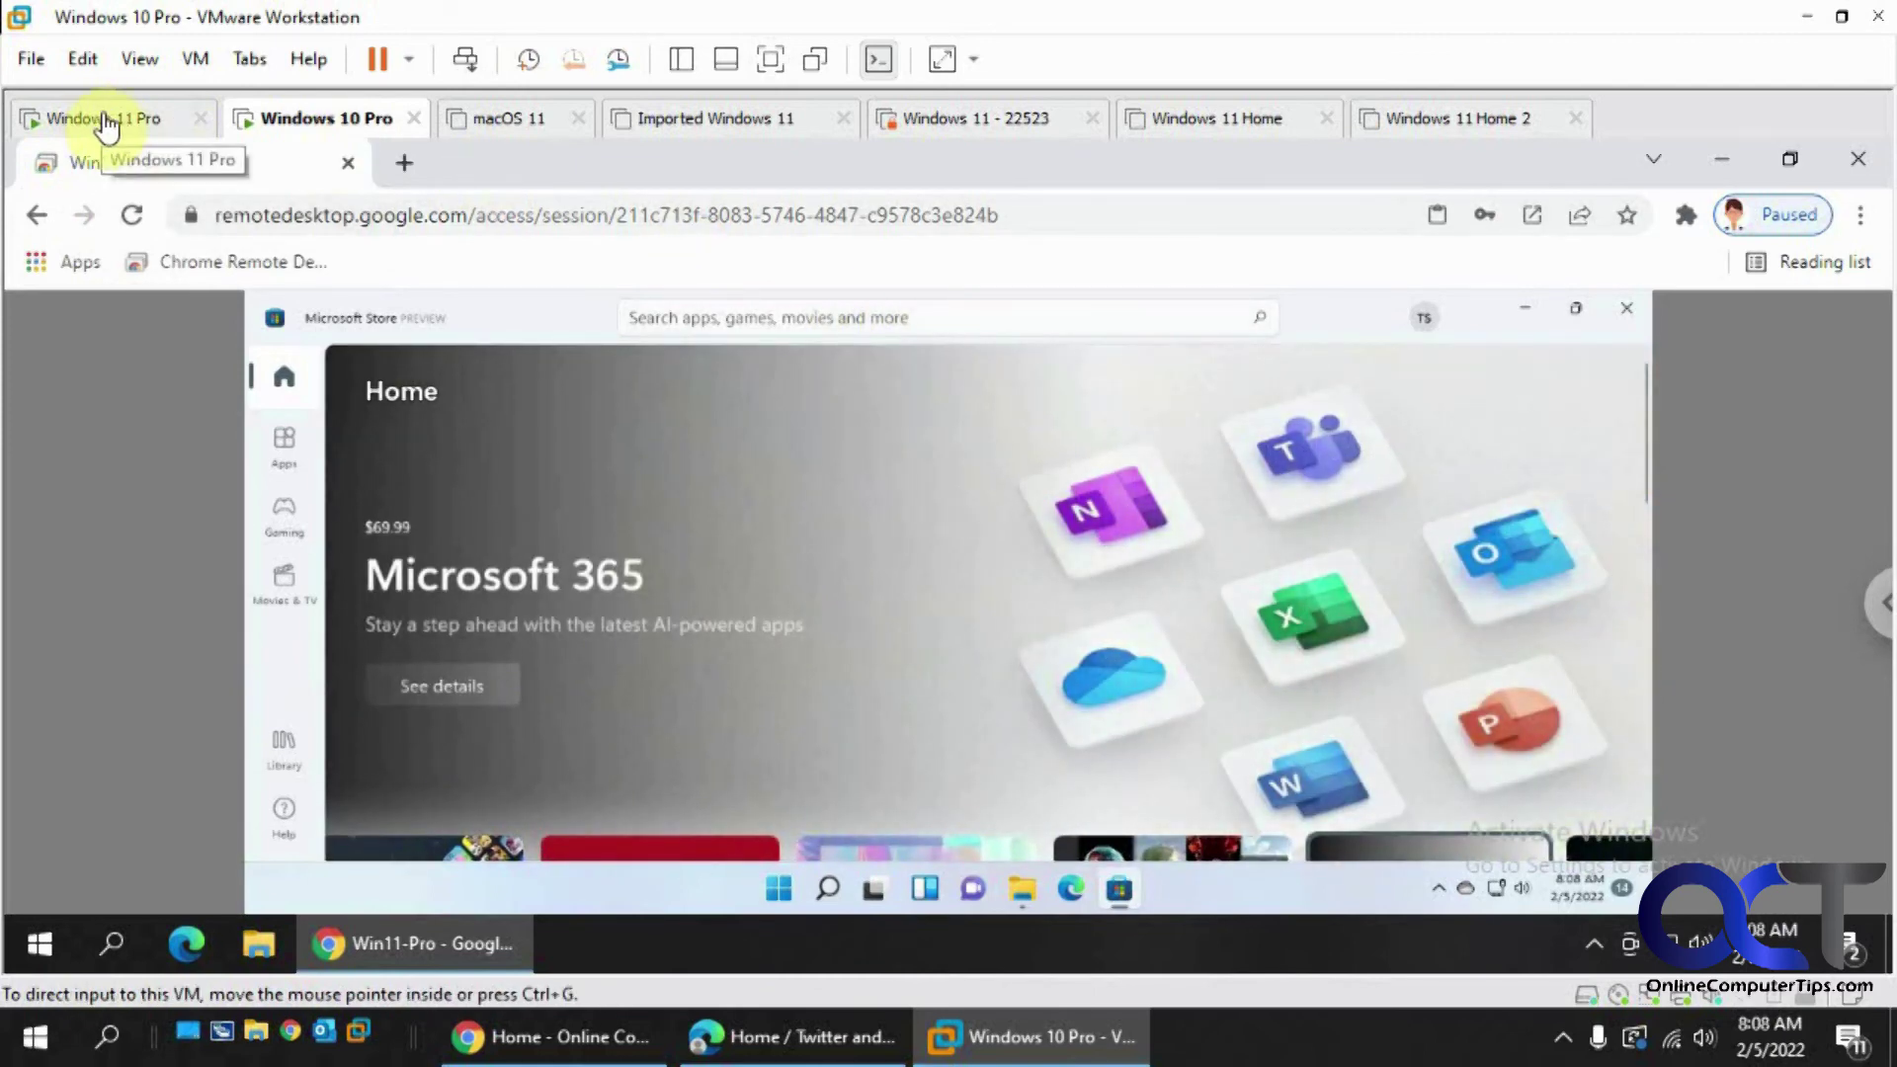
click(107, 120)
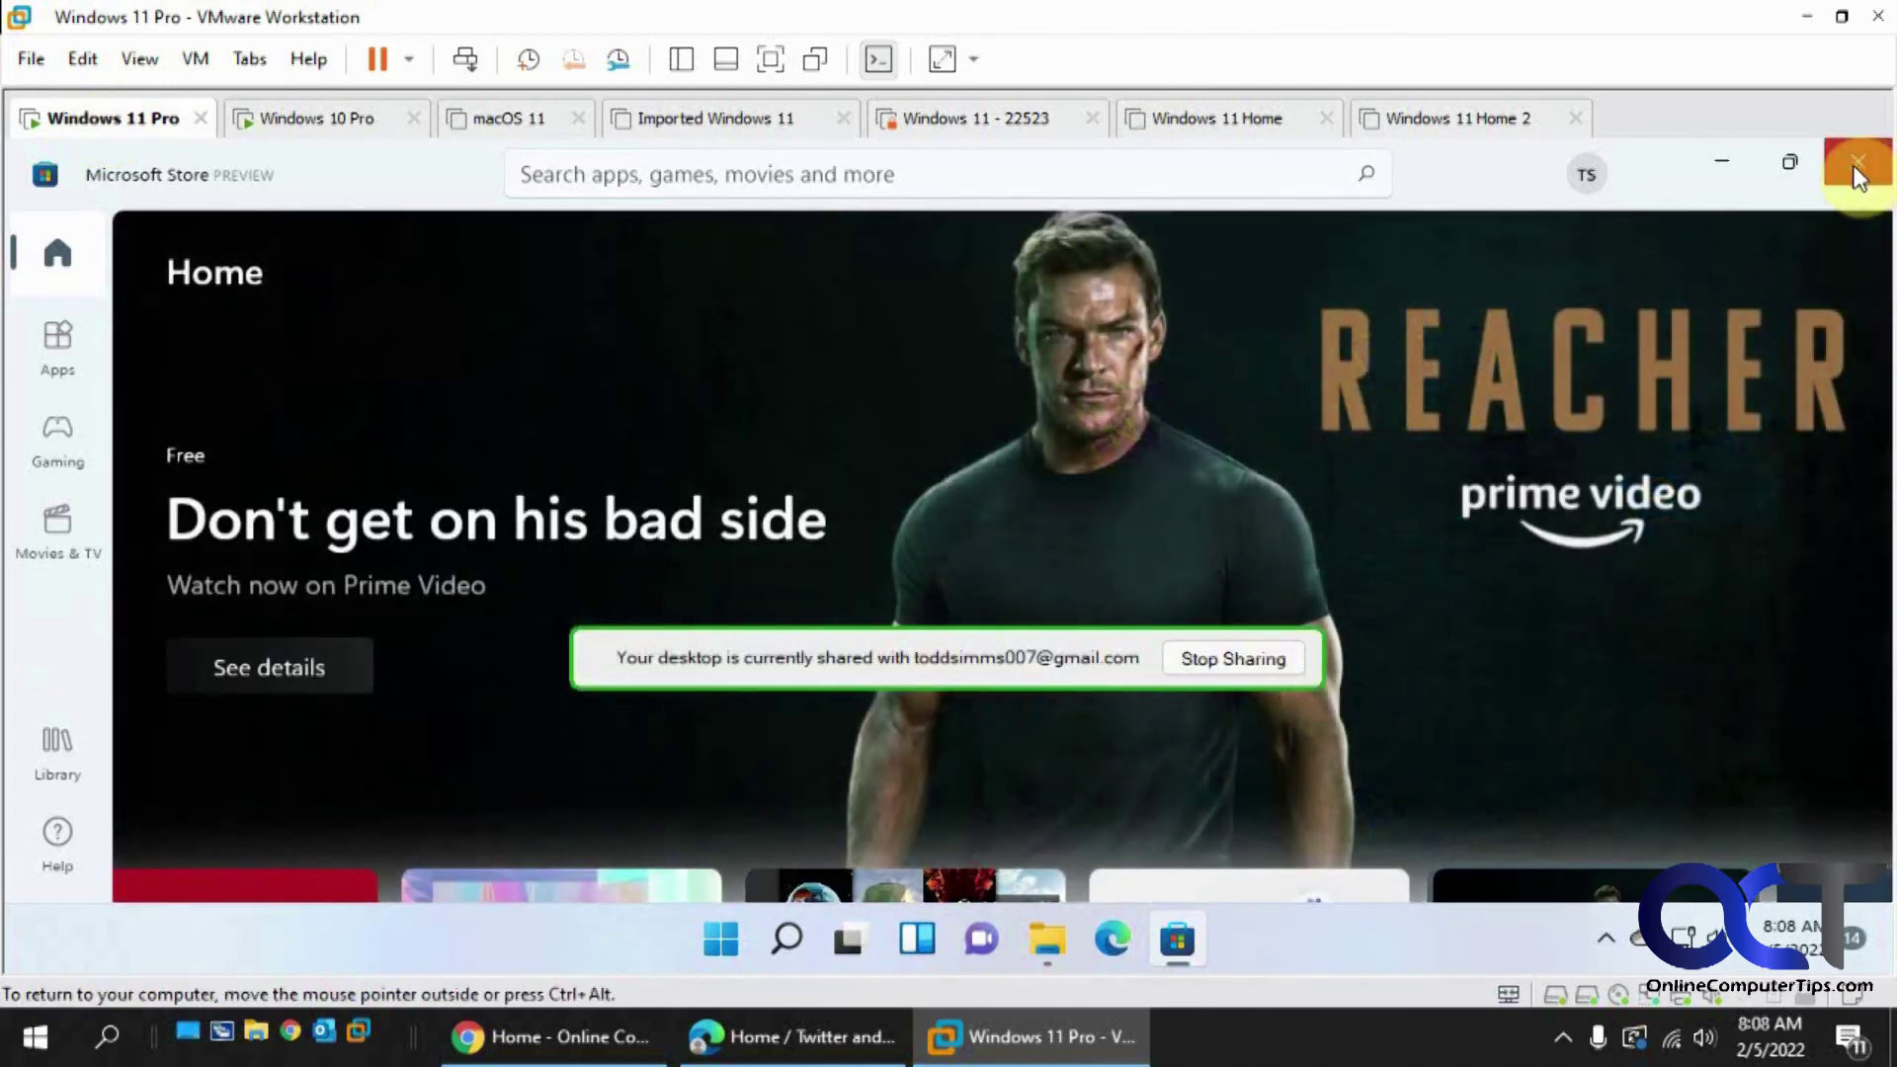
click(1255, 654)
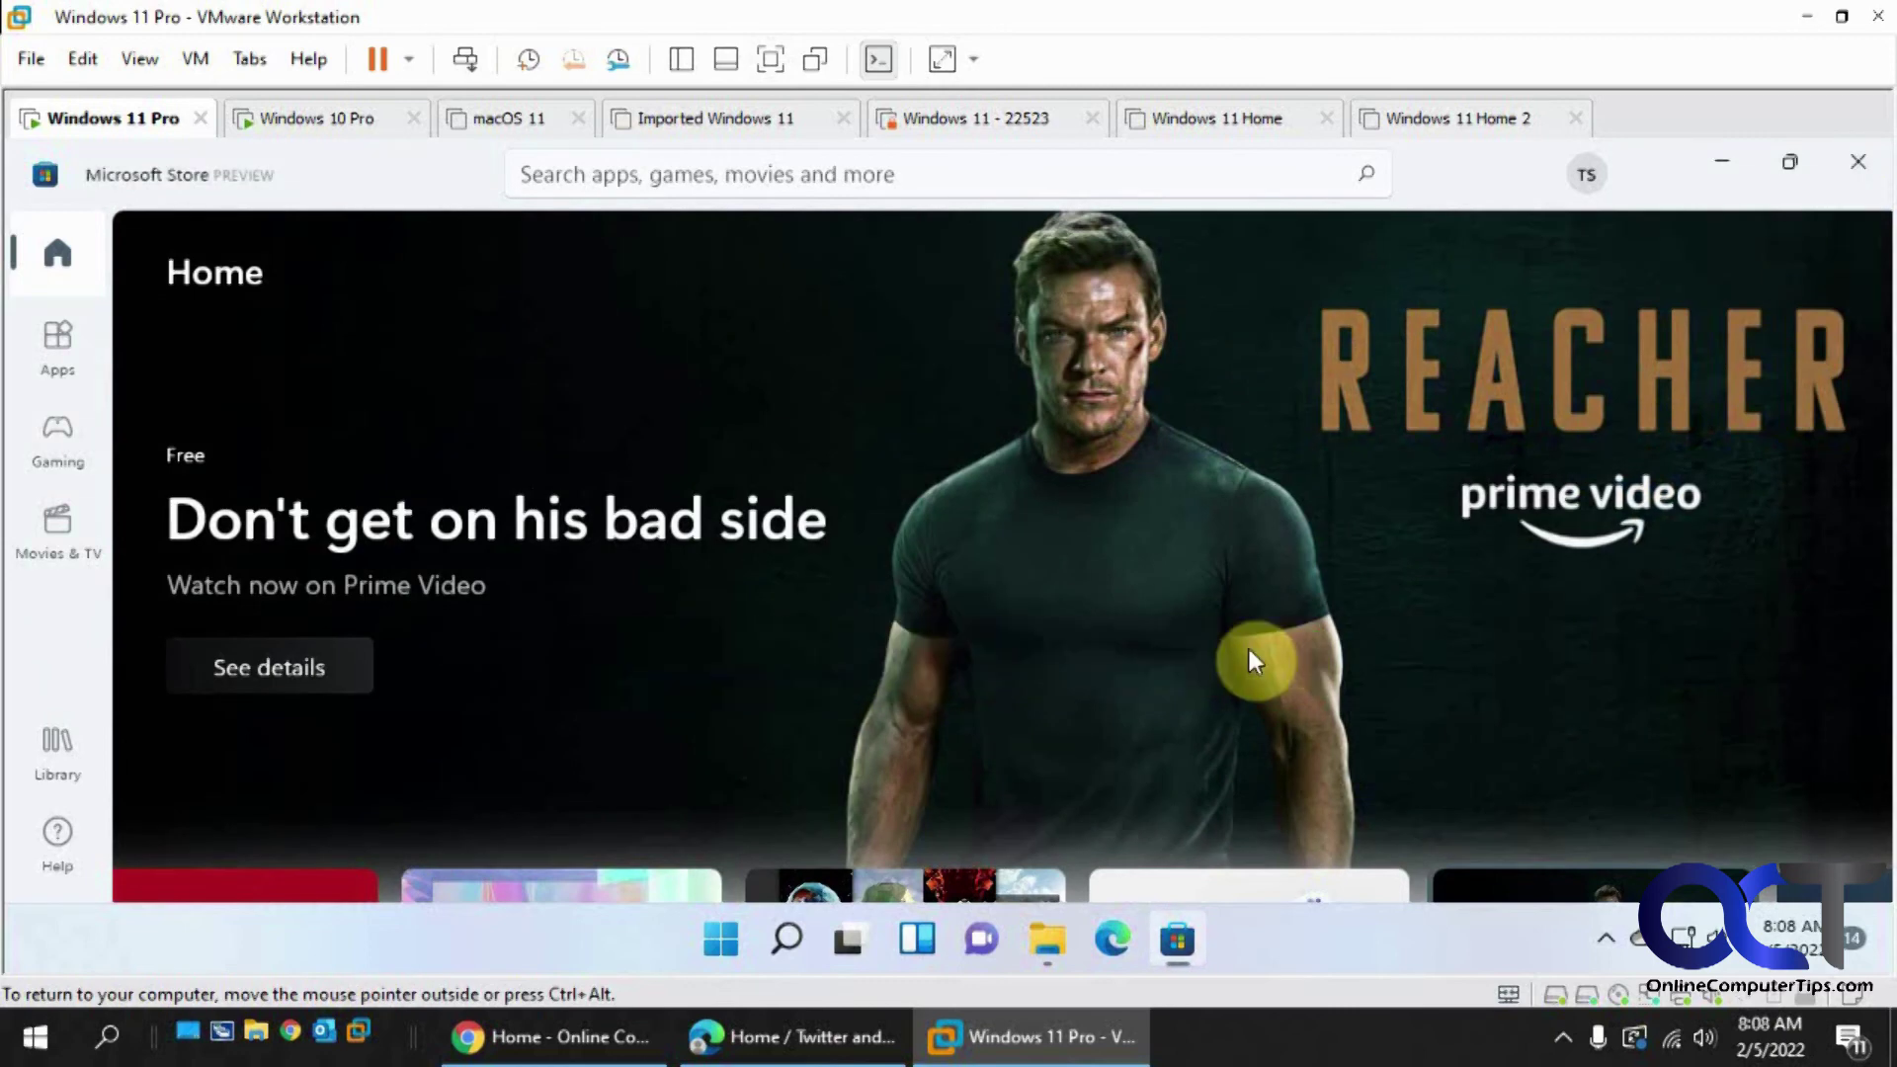
click(336, 120)
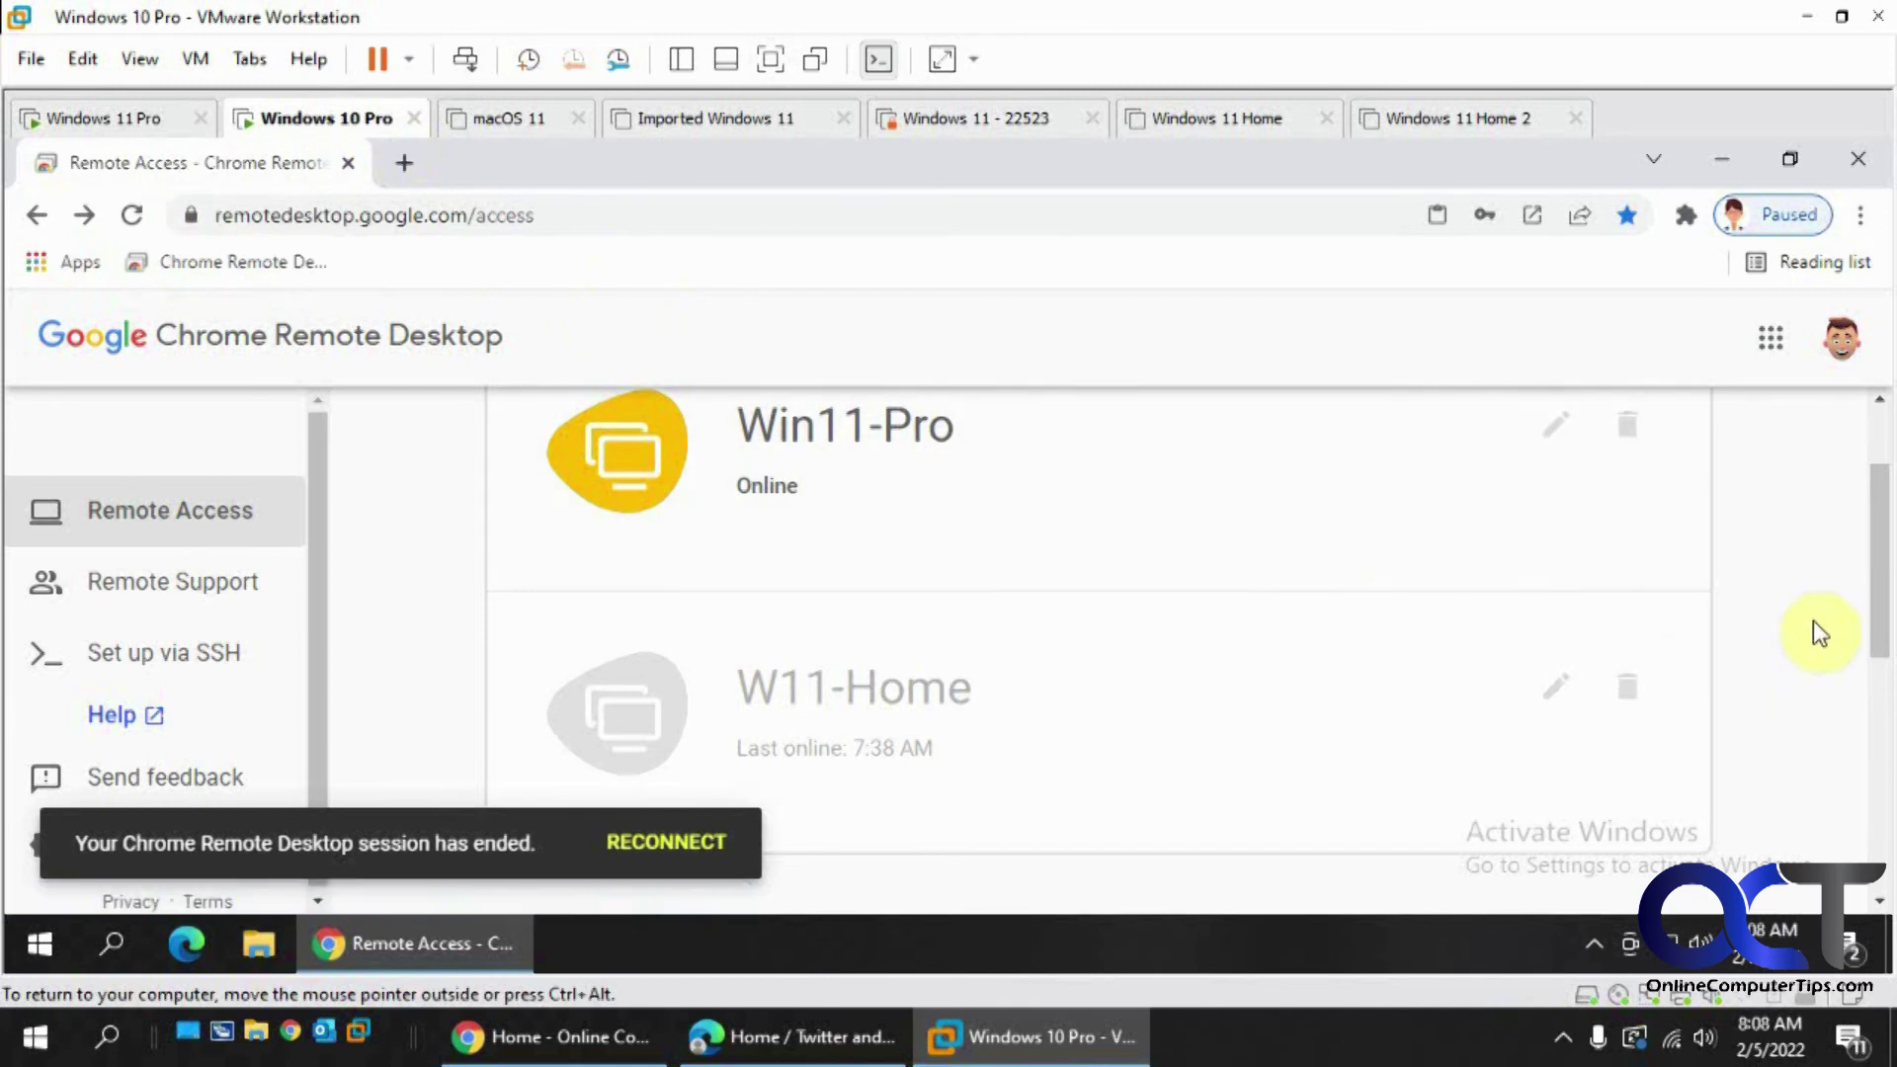
- From the avatar menu, sign in to the signed-out second Google account and submit its password
click(1843, 350)
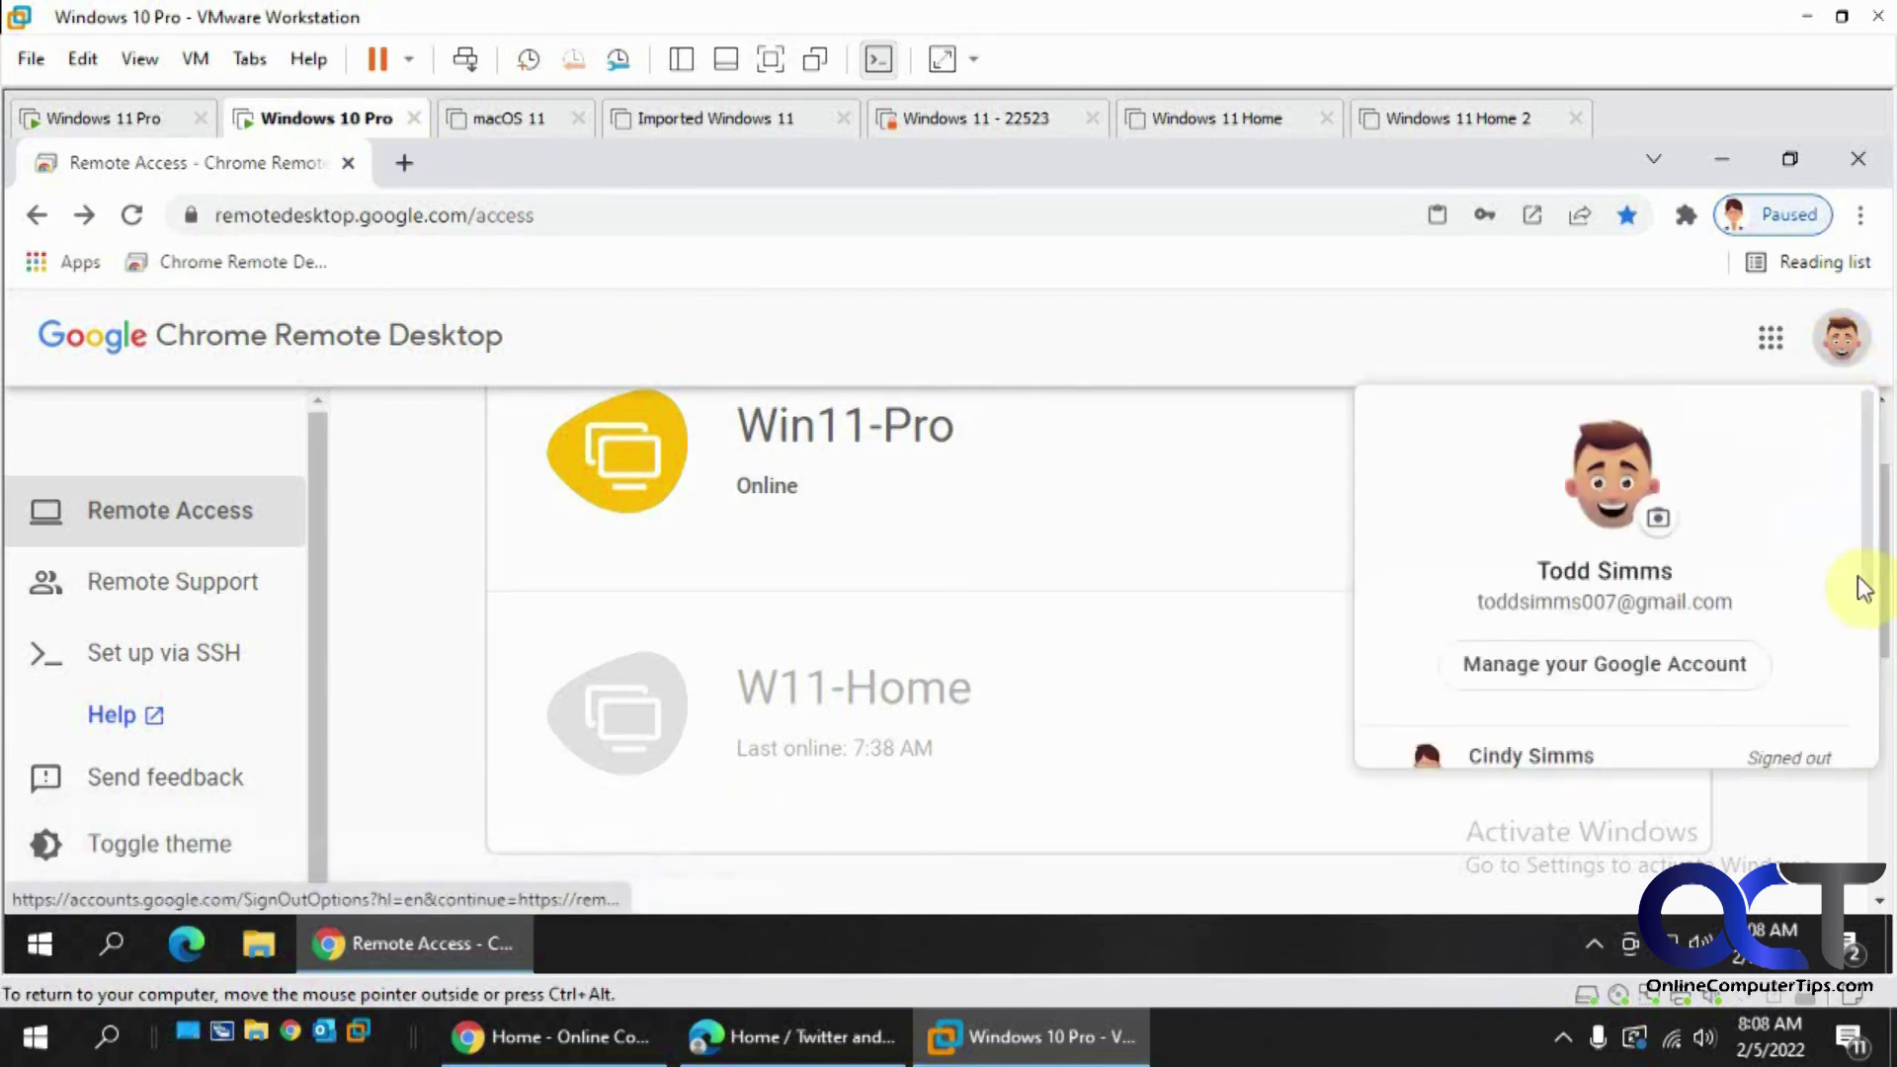
scroll(1871, 605, down, 1)
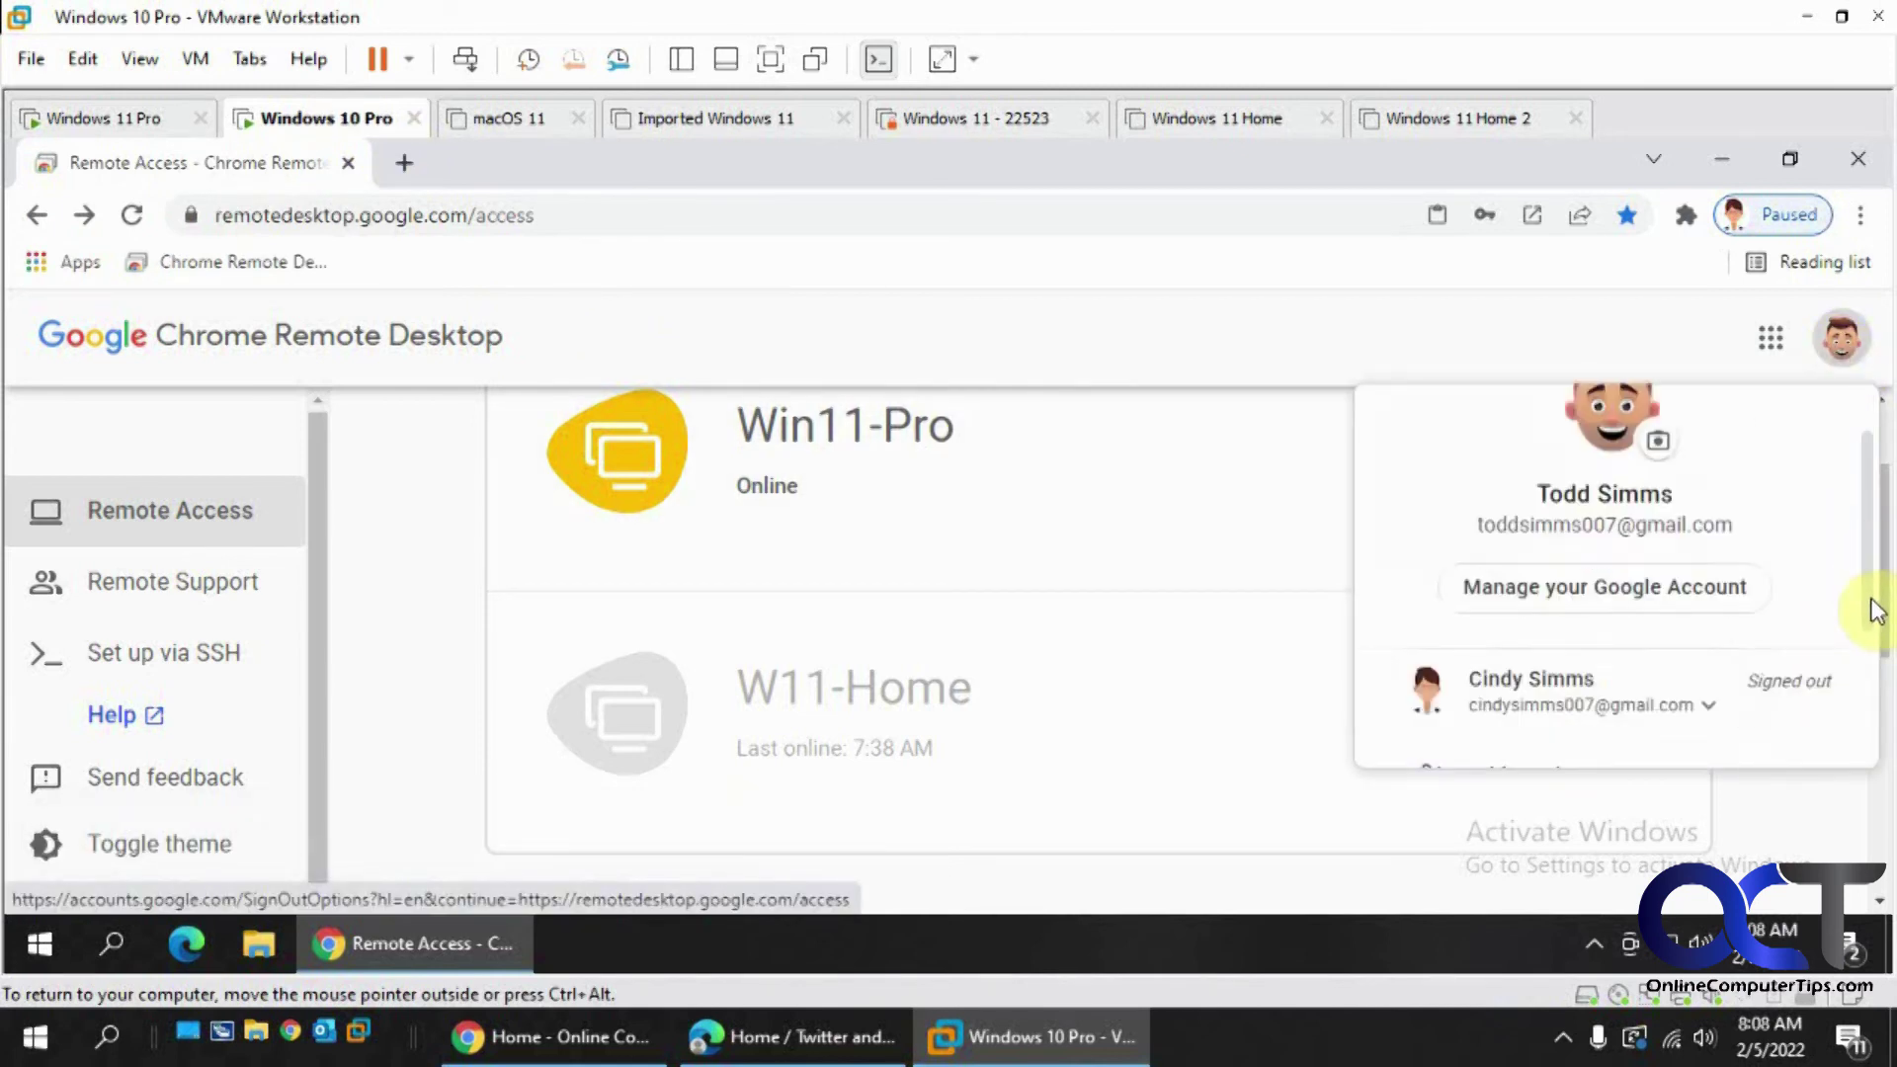
click(1593, 703)
click(1557, 754)
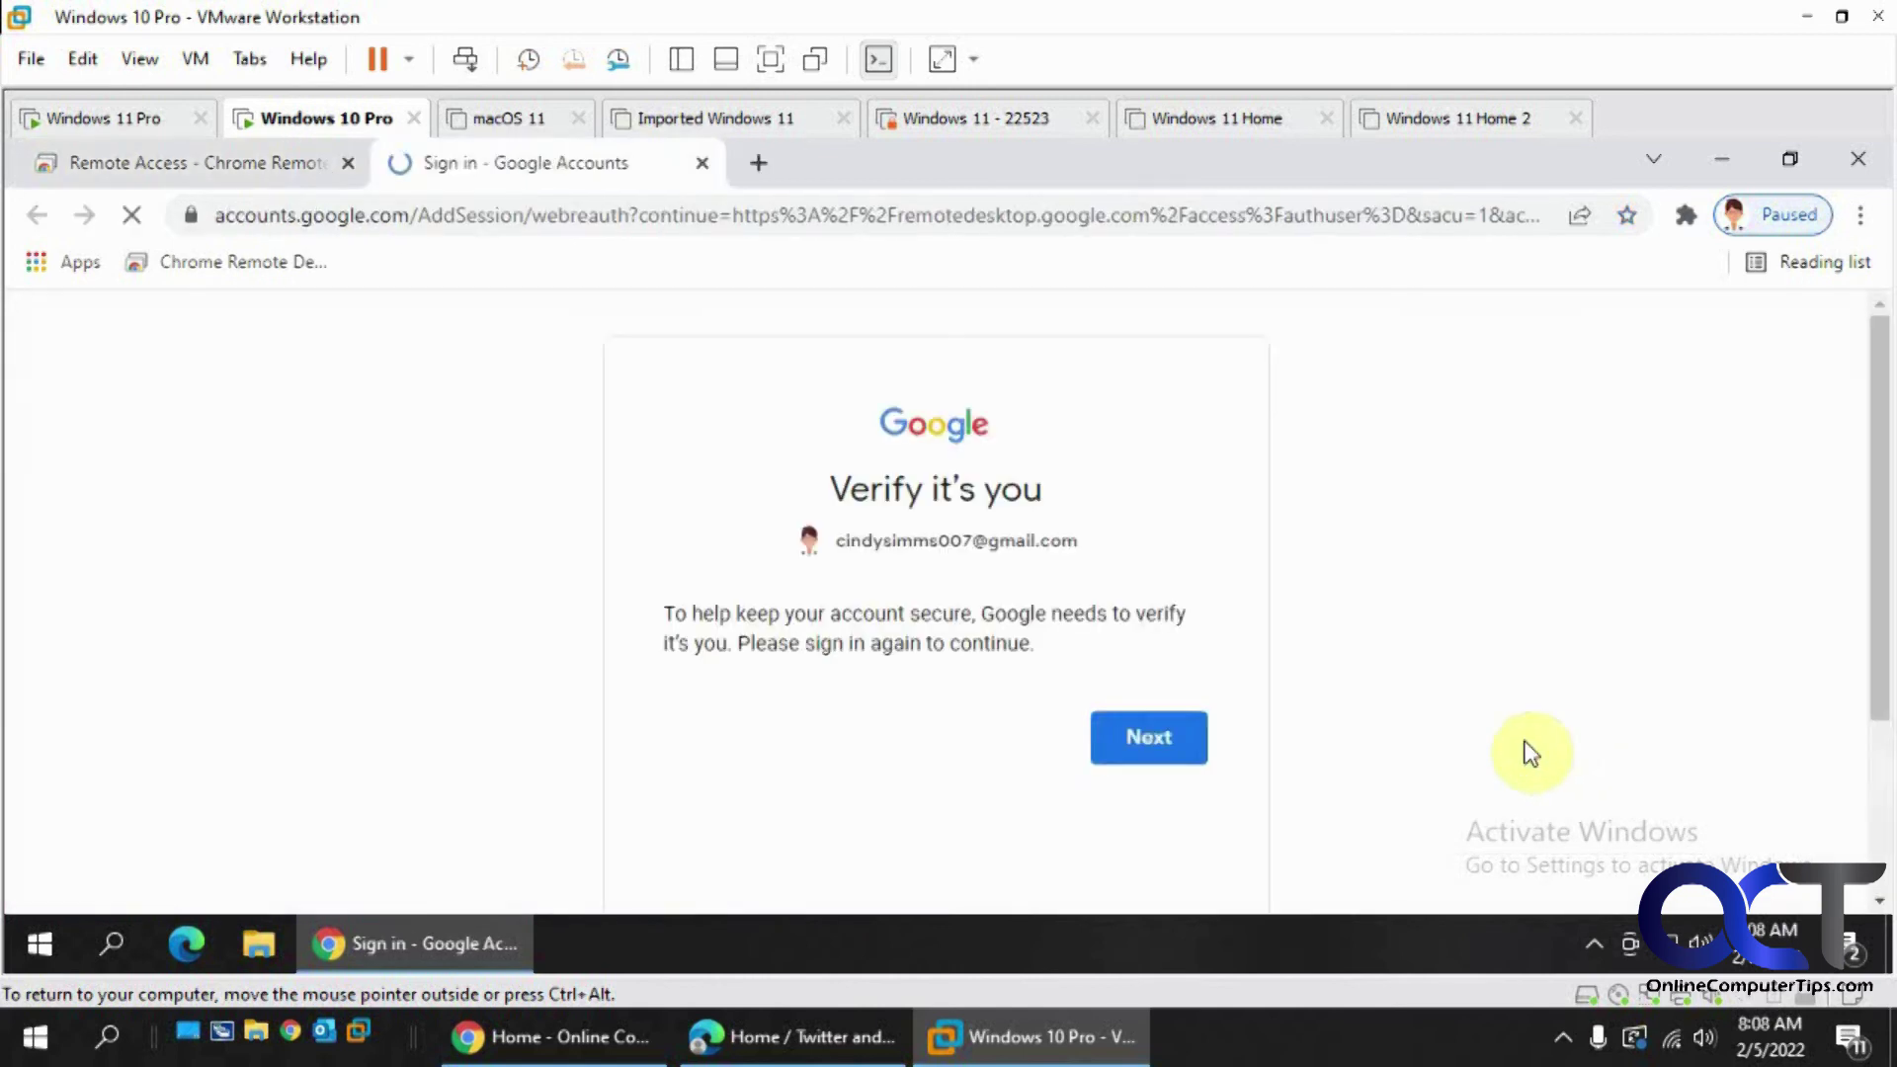
click(1119, 741)
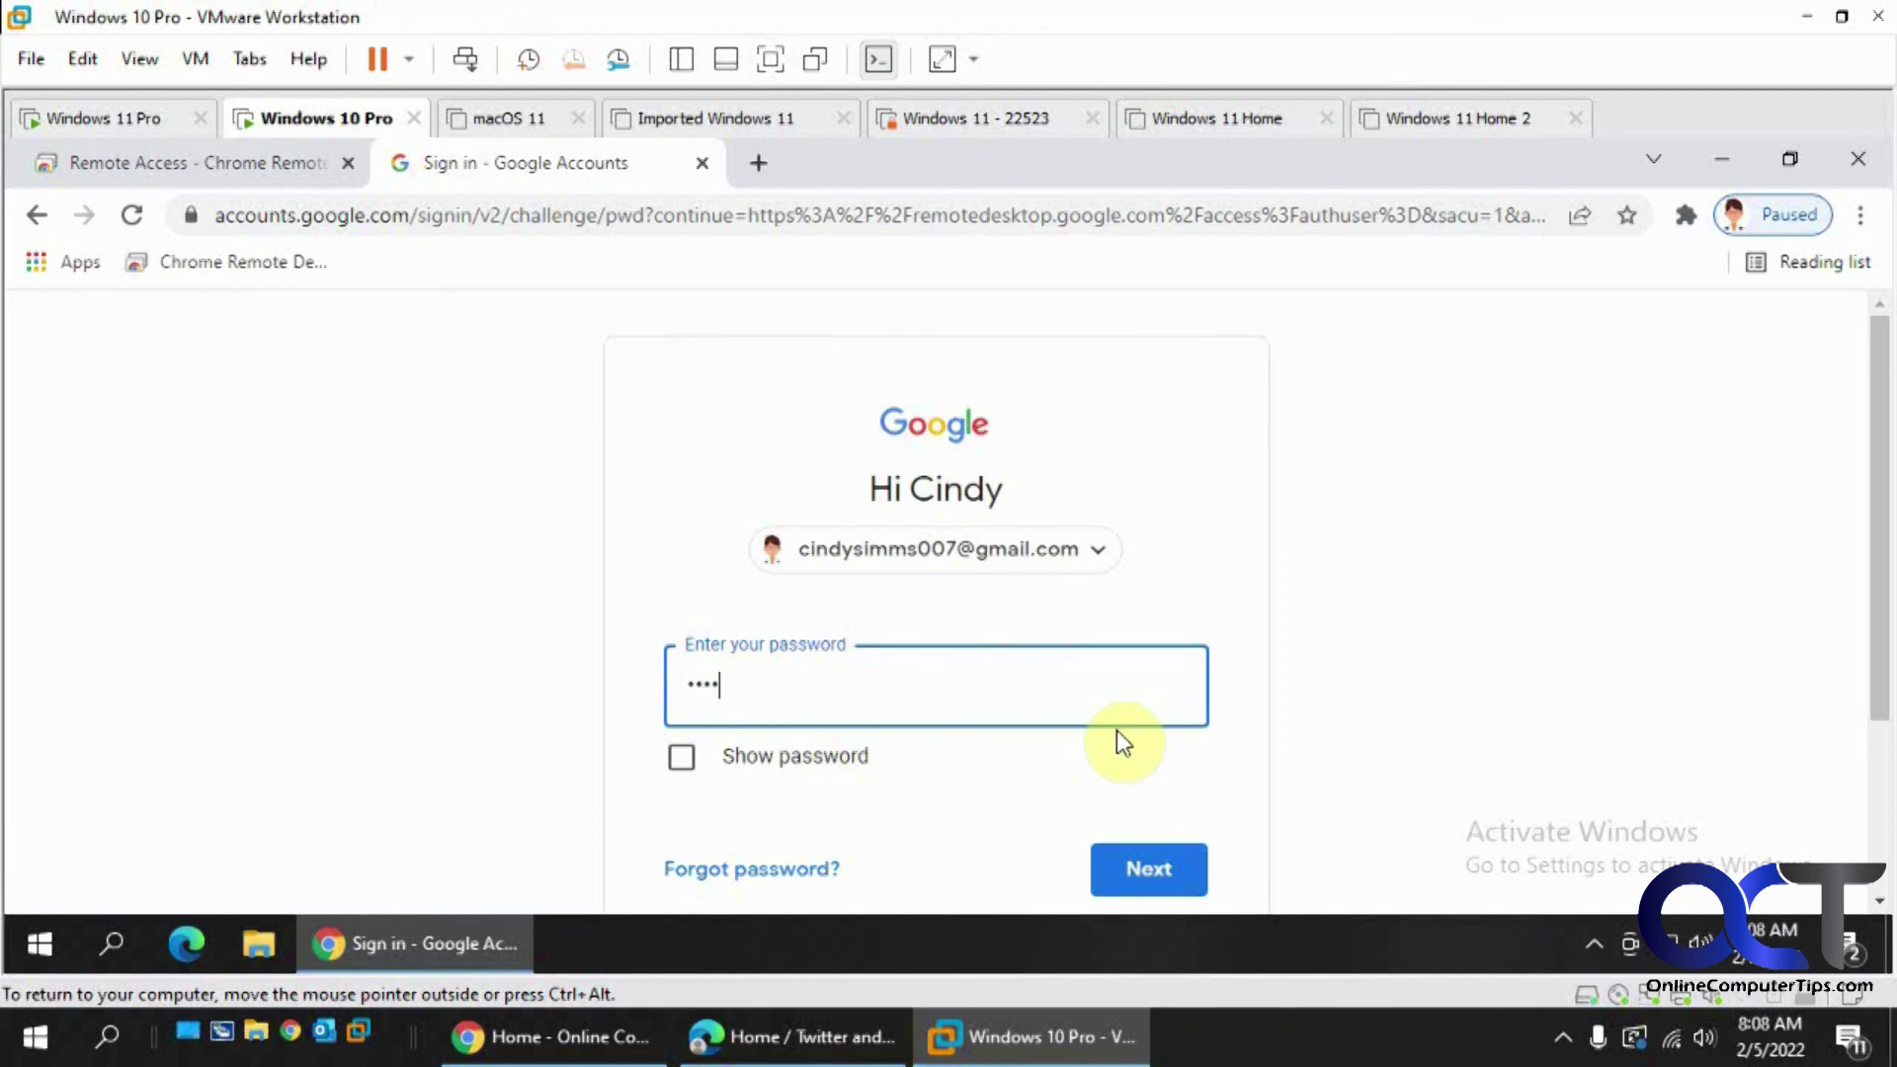
key(Return)
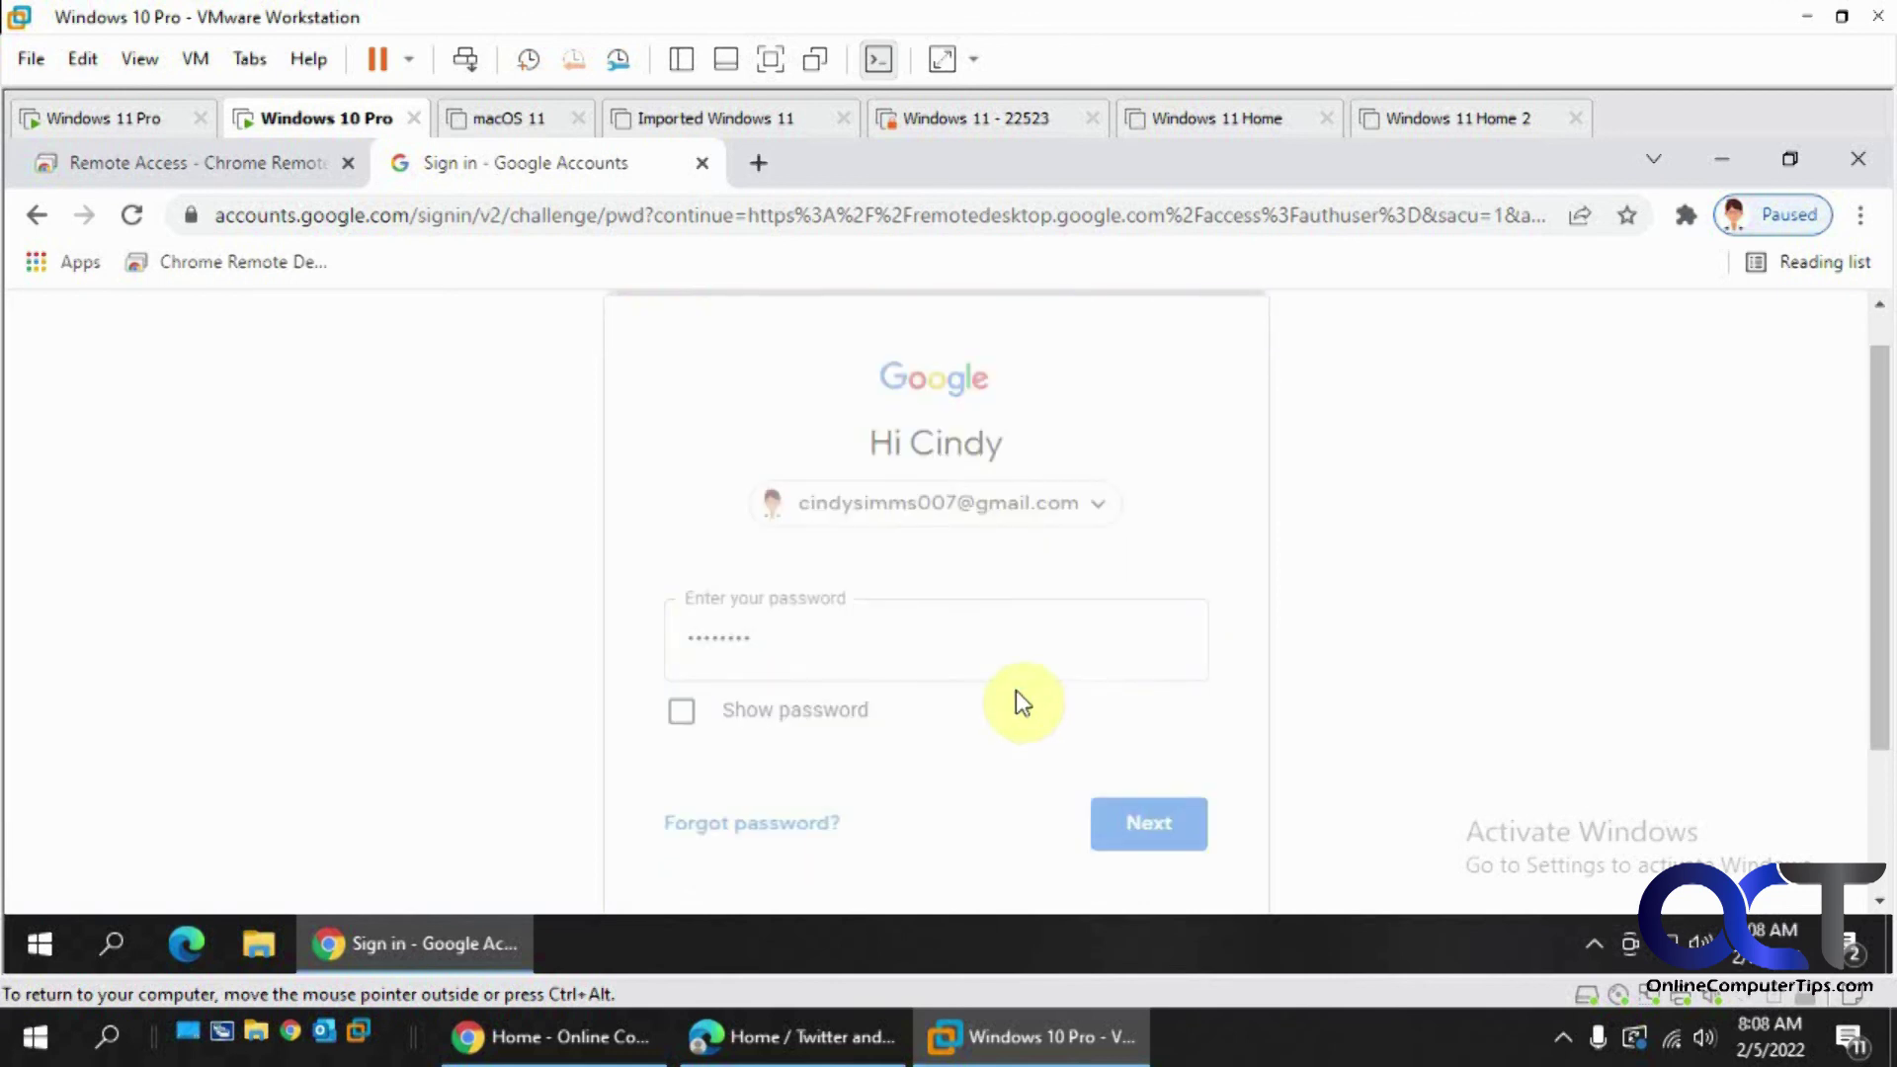